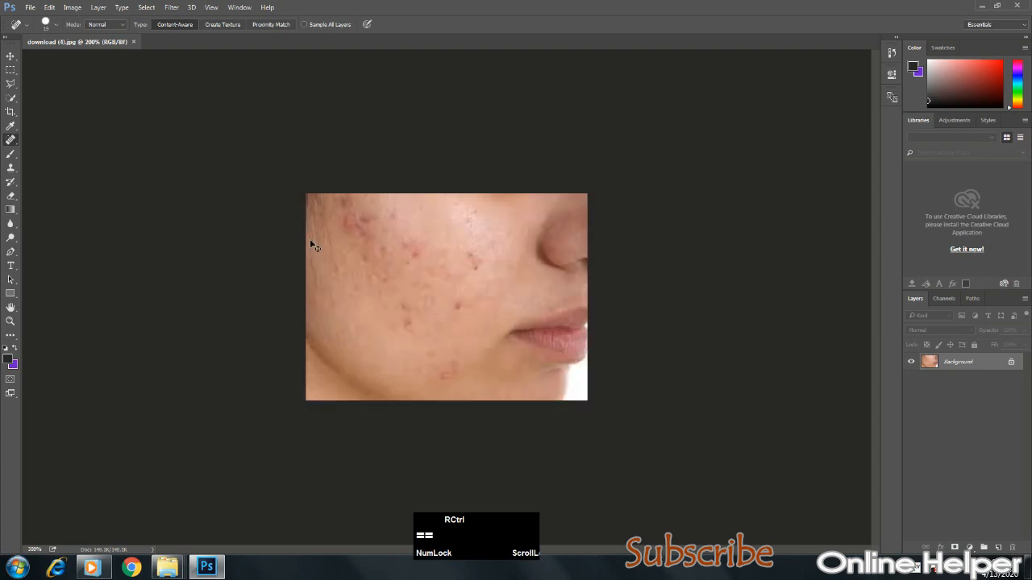
- Heal the red blemish cluster on the upper cheek near the hairline using an enlarged Spot Healing Brush
{"action": "left_click", "coordinate": [15, 145]}
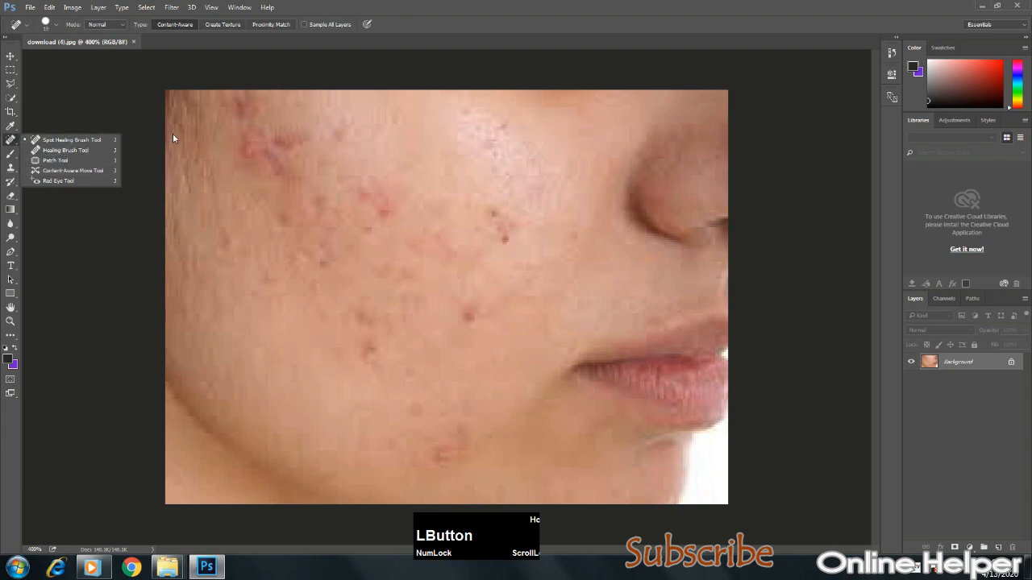
{"action": "left_click", "coordinate": [241, 111]}
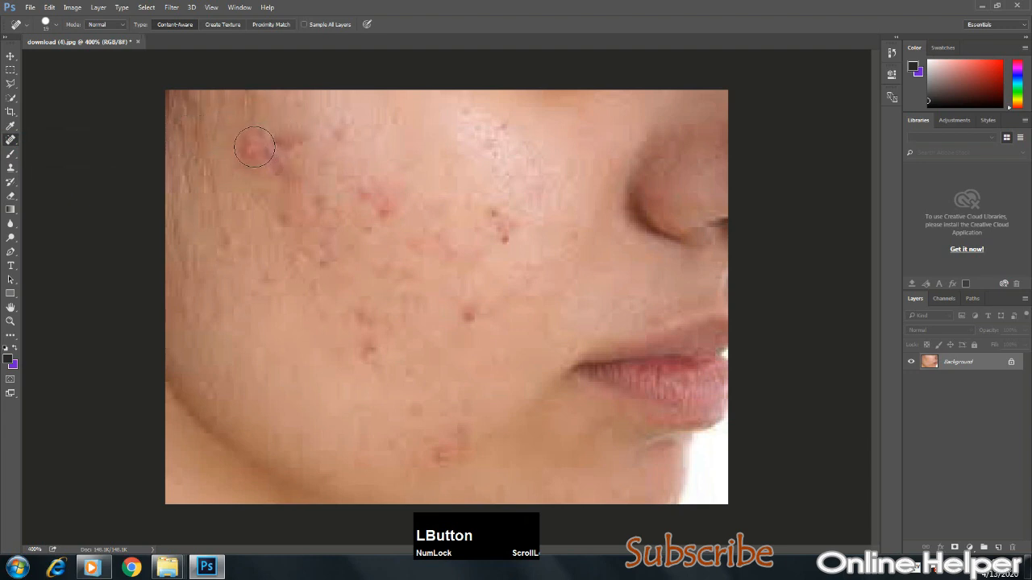
{"action": "left_click", "coordinate": [55, 29]}
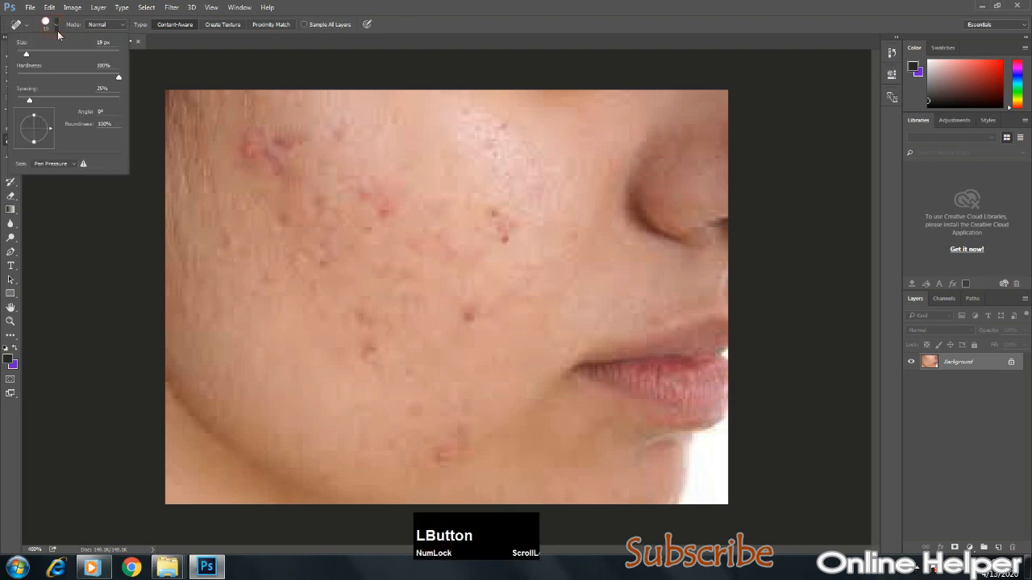
{"action": "left_click", "coordinate": [242, 147]}
{"action": "left_click", "coordinate": [282, 151]}
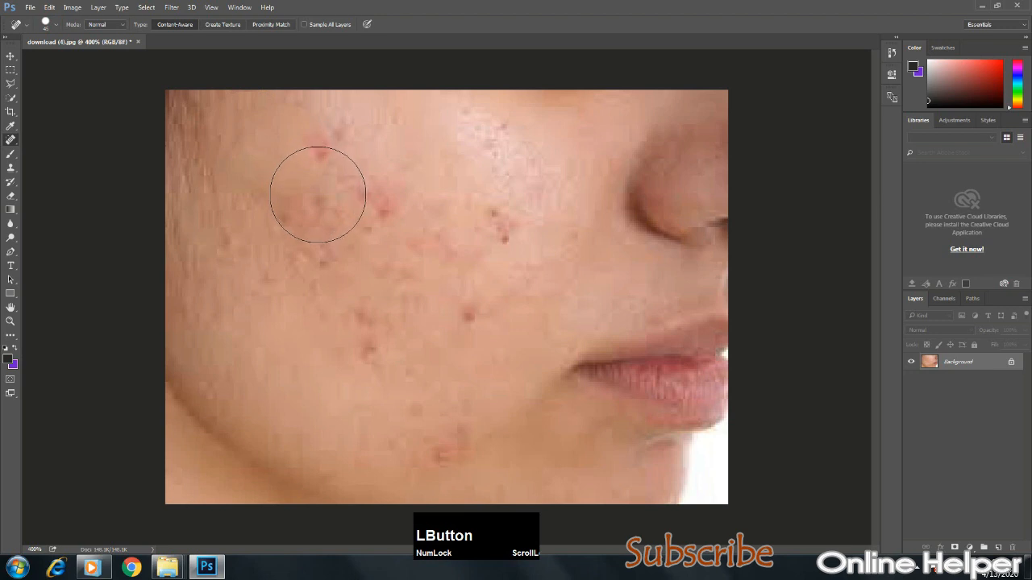
- Reduce the Spot Healing Brush size to 30 px
{"action": "key", "text": "bracketleft"}
{"action": "key", "text": "bracketleft"}
{"action": "key", "text": "bracketleft"}
{"action": "key", "text": "bracketleft"}
{"action": "key", "text": "bracketleft"}
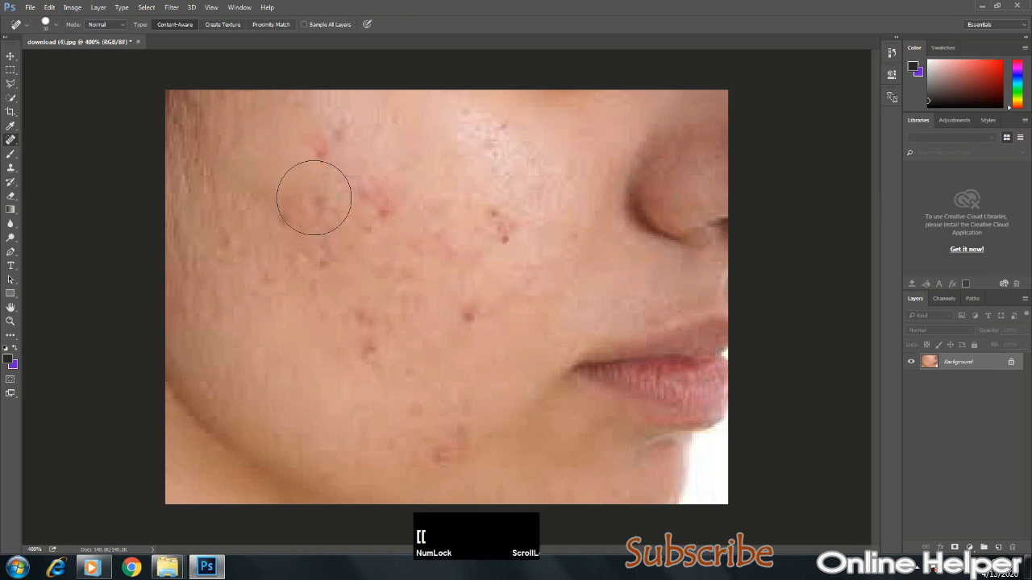
{"action": "key", "text": "bracketright"}
{"action": "key", "text": "bracketright"}
{"action": "key", "text": "bracketright"}
{"action": "key", "text": "bracketright"}
{"action": "key", "text": "bracketright"}
{"action": "key", "text": "bracketright"}
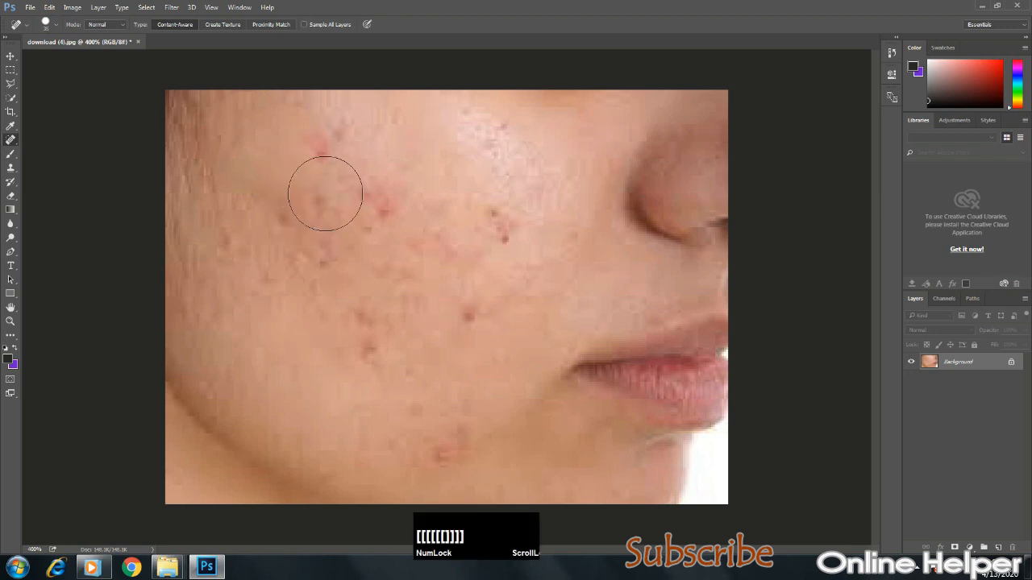
{"action": "key", "text": "bracketleft"}
{"action": "key", "text": "bracketleft"}
- Heal the red spots across the upper and middle cheek with the Spot Healing Brush
{"action": "left_click", "coordinate": [322, 154]}
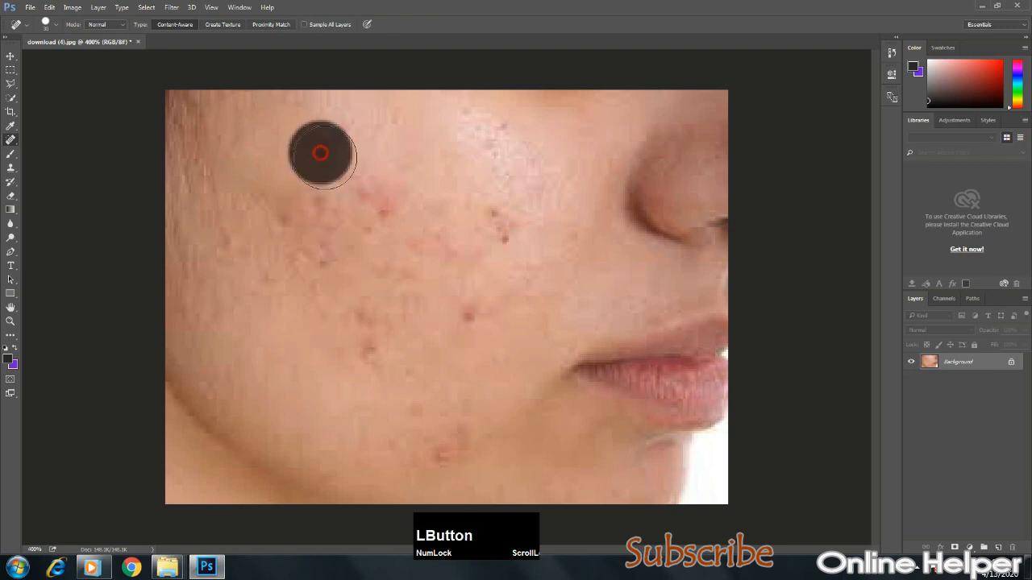
{"action": "left_click", "coordinate": [385, 206]}
{"action": "left_click", "coordinate": [487, 215]}
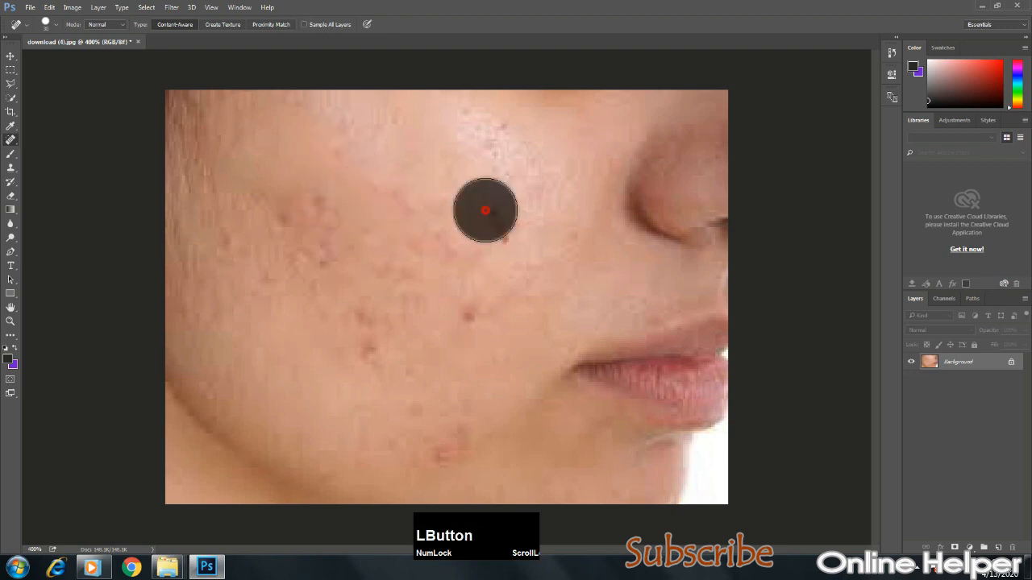
{"action": "left_click", "coordinate": [433, 229]}
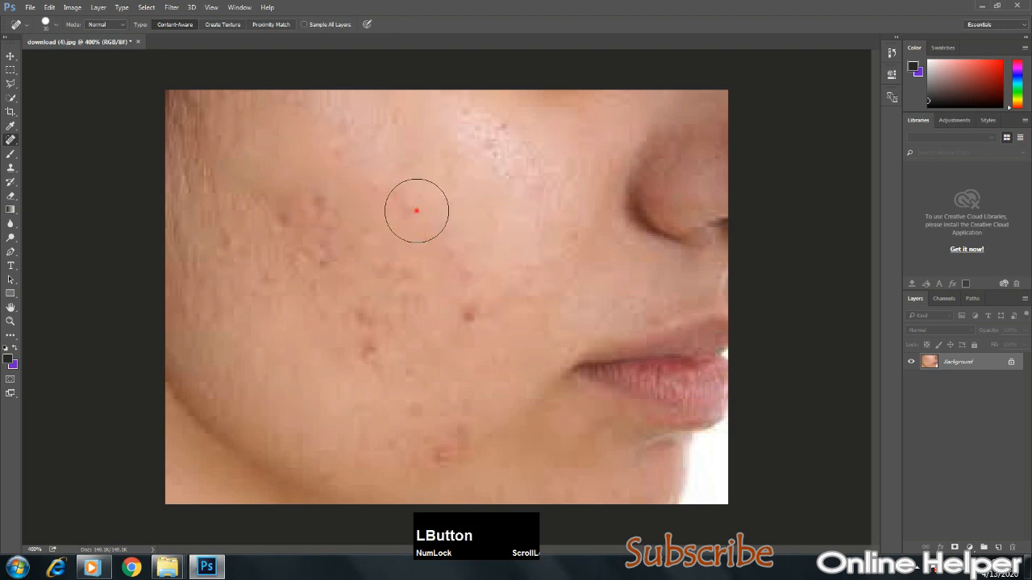
{"action": "left_click", "coordinate": [331, 164]}
{"action": "left_click", "coordinate": [314, 224]}
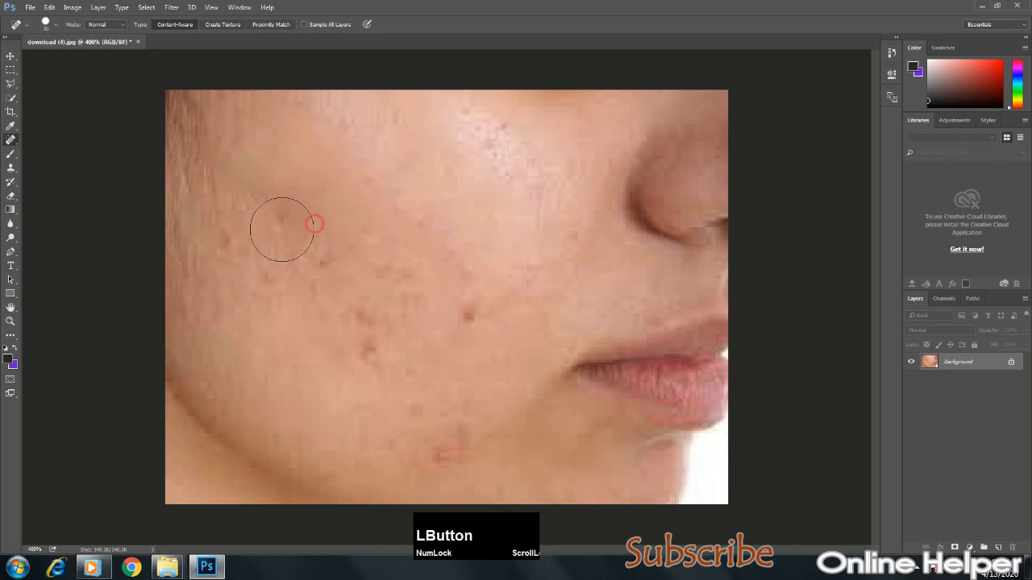
- Heal the remaining blemishes on the outer cheek, the lower cheek and near the jaw
{"action": "left_click", "coordinate": [279, 228]}
{"action": "left_click", "coordinate": [302, 249]}
{"action": "left_click", "coordinate": [321, 267]}
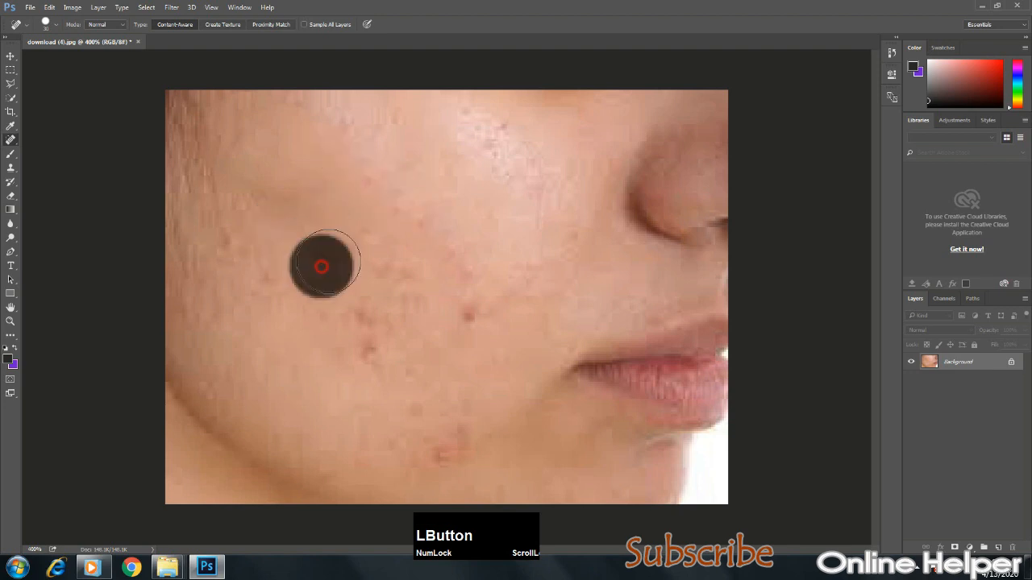
{"action": "left_click", "coordinate": [375, 335]}
{"action": "left_click", "coordinate": [452, 313]}
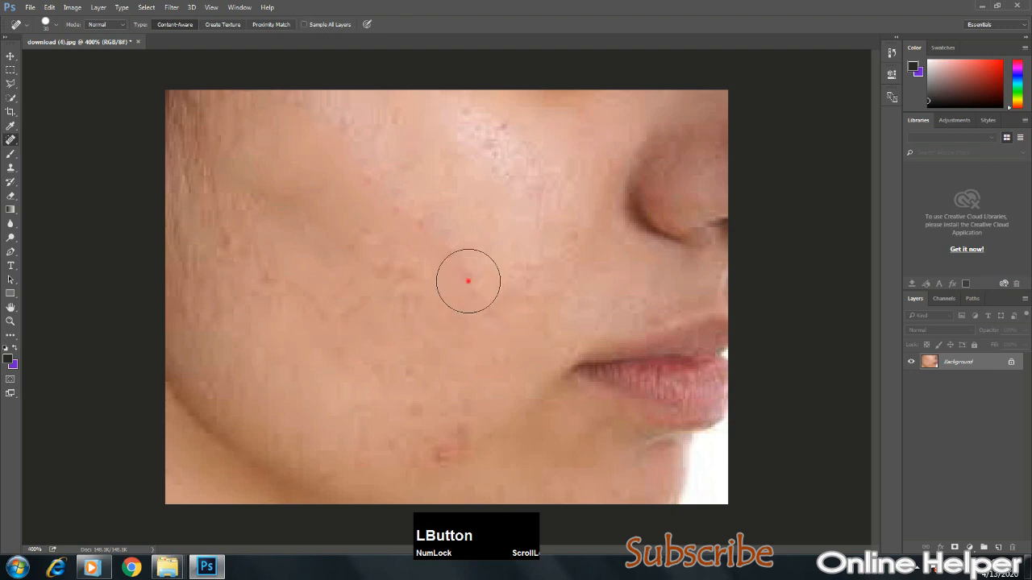
{"action": "left_click", "coordinate": [432, 237]}
{"action": "left_click", "coordinate": [382, 195]}
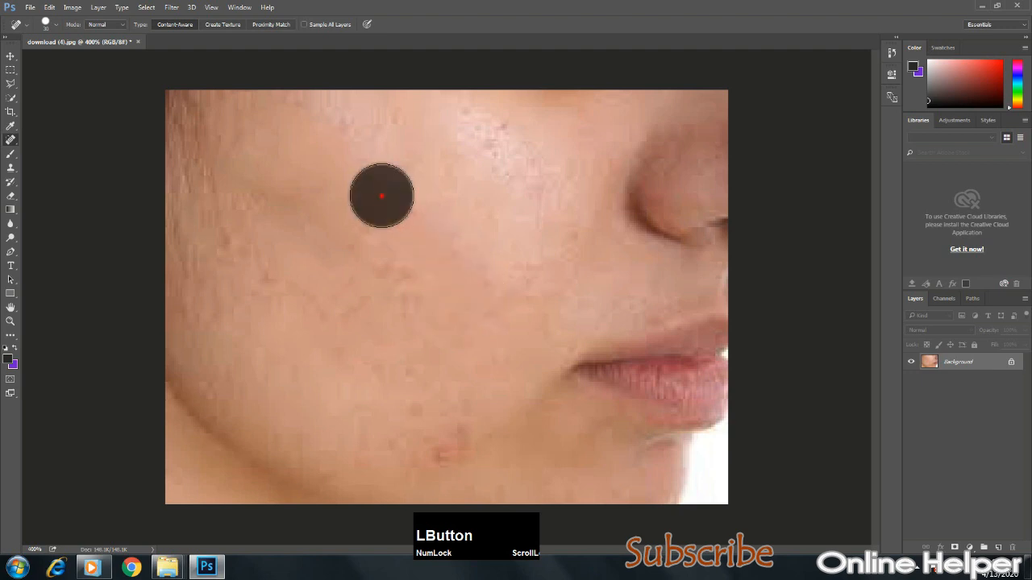
{"action": "left_click", "coordinate": [395, 271]}
{"action": "left_click", "coordinate": [435, 425]}
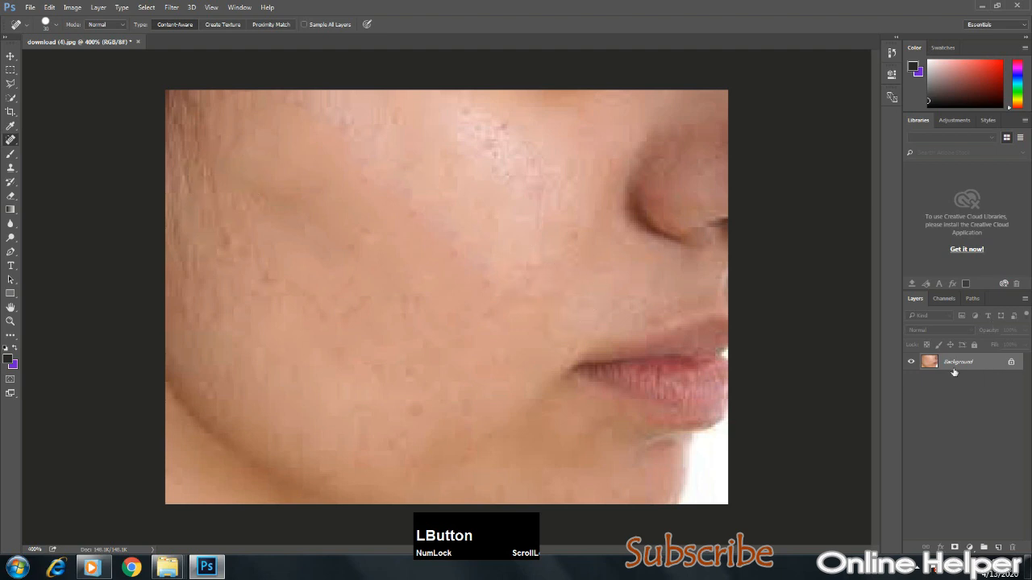
- Undo the recent healing strokes step by step to bring back the blemishes across the cheek
{"action": "key", "text": "ctrl"}
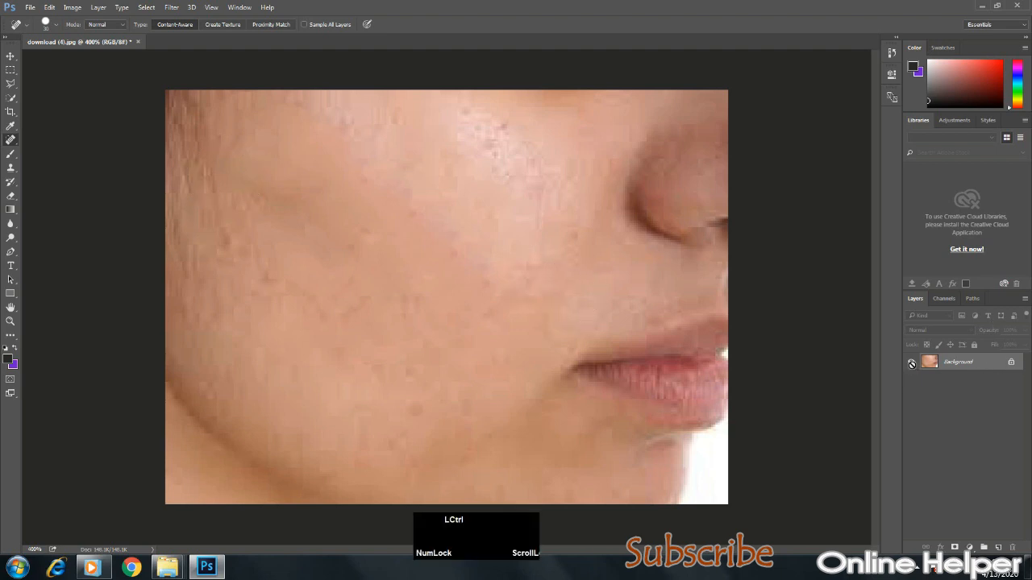
{"action": "key", "text": "ctrl+alt+z"}
{"action": "key", "text": "ctrl+alt+z"}
{"action": "key", "text": "ctrl+alt+z"}
{"action": "key", "text": "ctrl+alt+z"}
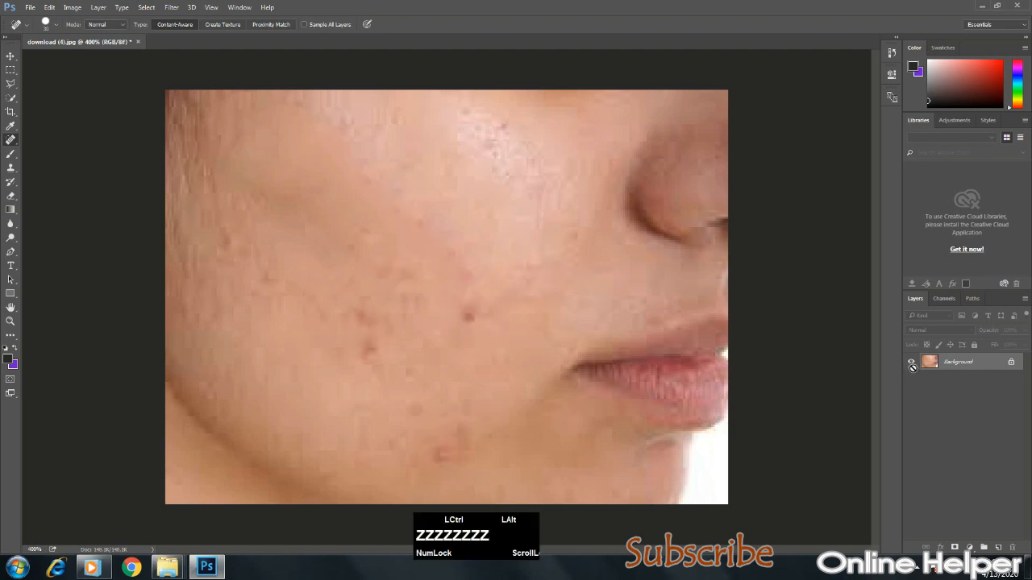
{"action": "key", "text": "ctrl+alt+z"}
{"action": "key", "text": "ctrl+alt+z"}
{"action": "key", "text": "ctrl+alt+z"}
{"action": "key", "text": "ctrl+alt+z"}
{"action": "key", "text": "ctrl+alt+z"}
{"action": "key", "text": "ctrl+alt+z"}
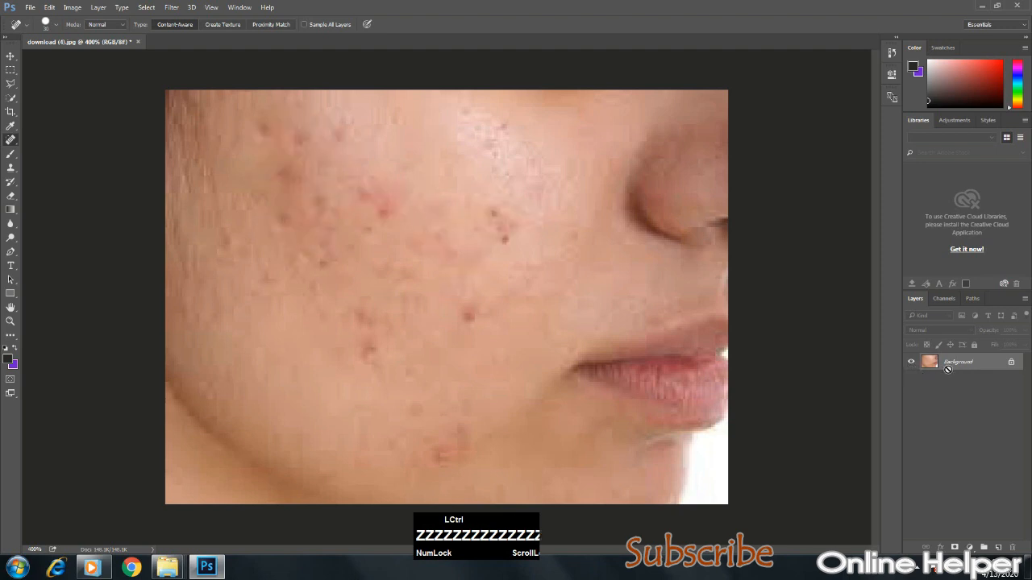
- Duplicate the Background layer and delete the resulting copy
{"action": "left_click_drag", "start_coordinate": [953, 364], "coordinate": [998, 548]}
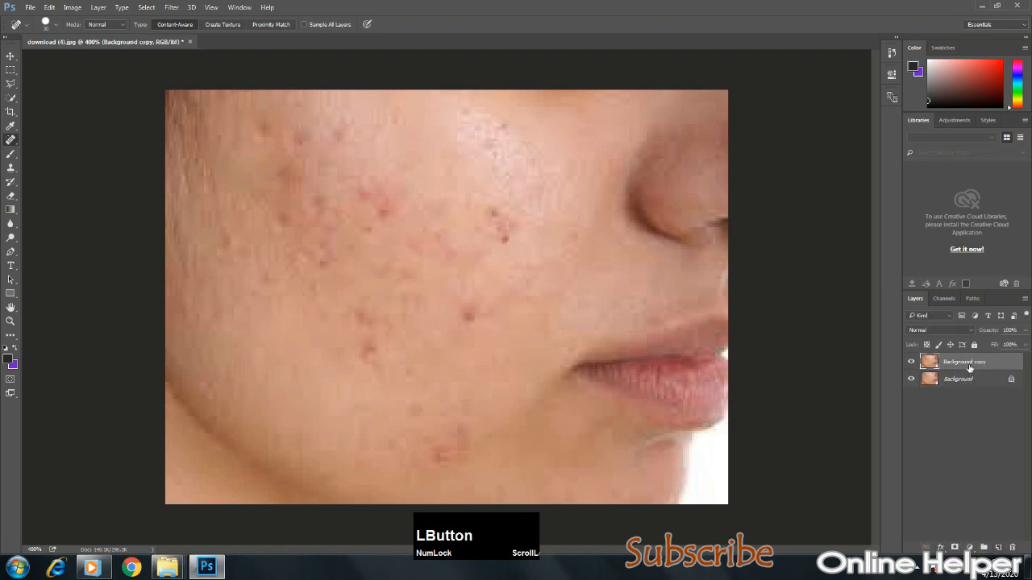
{"action": "left_click", "coordinate": [1012, 548]}
{"action": "left_click", "coordinate": [476, 213]}
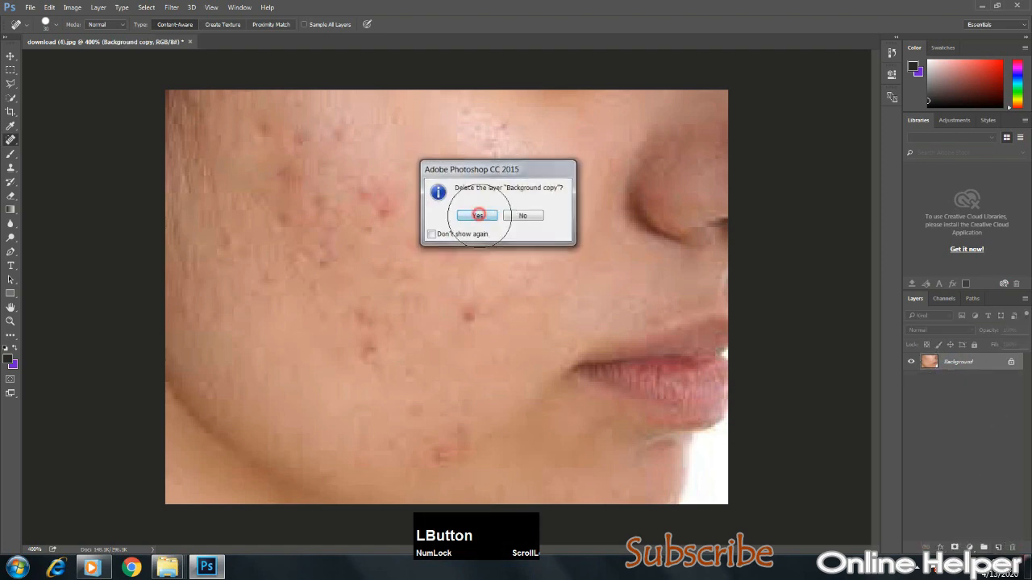
- Duplicate the Background layer and heal the blemishes across the middle of the cheek on the new layer
{"action": "key", "text": "ctrl+j"}
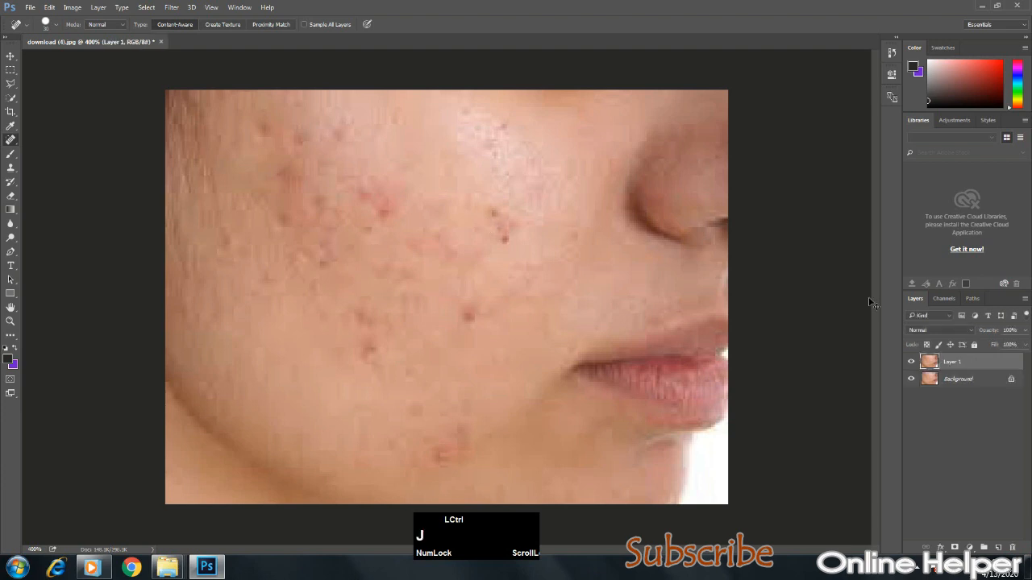
{"action": "left_click", "coordinate": [490, 219]}
{"action": "left_click", "coordinate": [476, 232]}
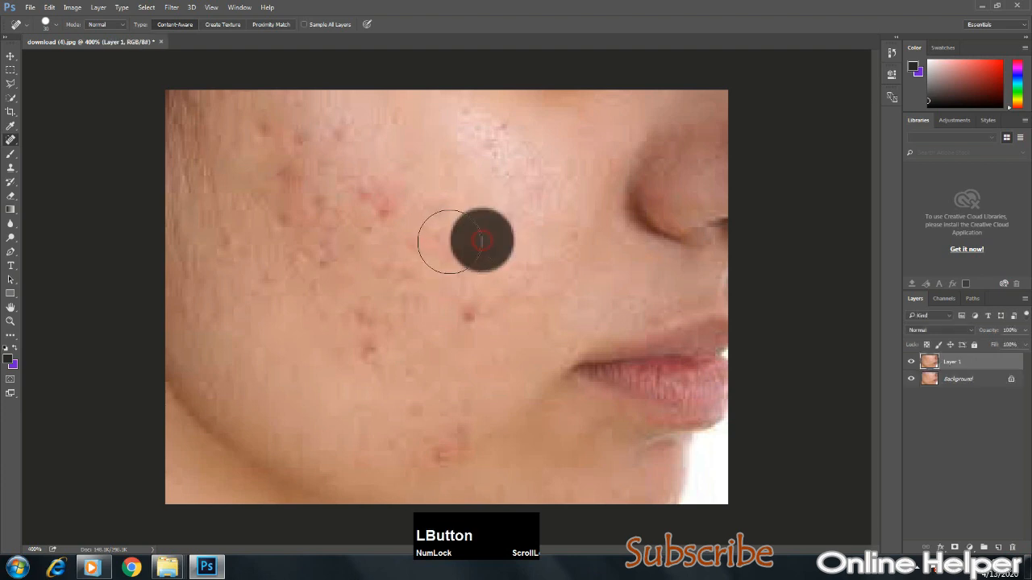
{"action": "left_click", "coordinate": [390, 193]}
{"action": "left_click", "coordinate": [346, 203]}
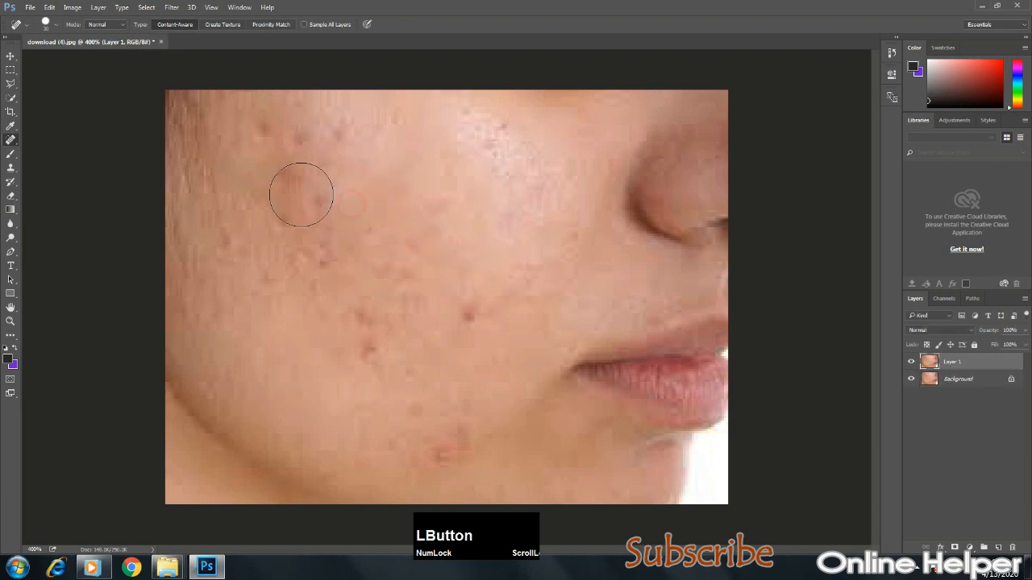
- Heal the spots on the upper cheek and near the hairline on Layer 1
{"action": "left_click", "coordinate": [298, 194]}
{"action": "left_click", "coordinate": [256, 126]}
{"action": "left_click", "coordinate": [282, 138]}
{"action": "left_click", "coordinate": [326, 131]}
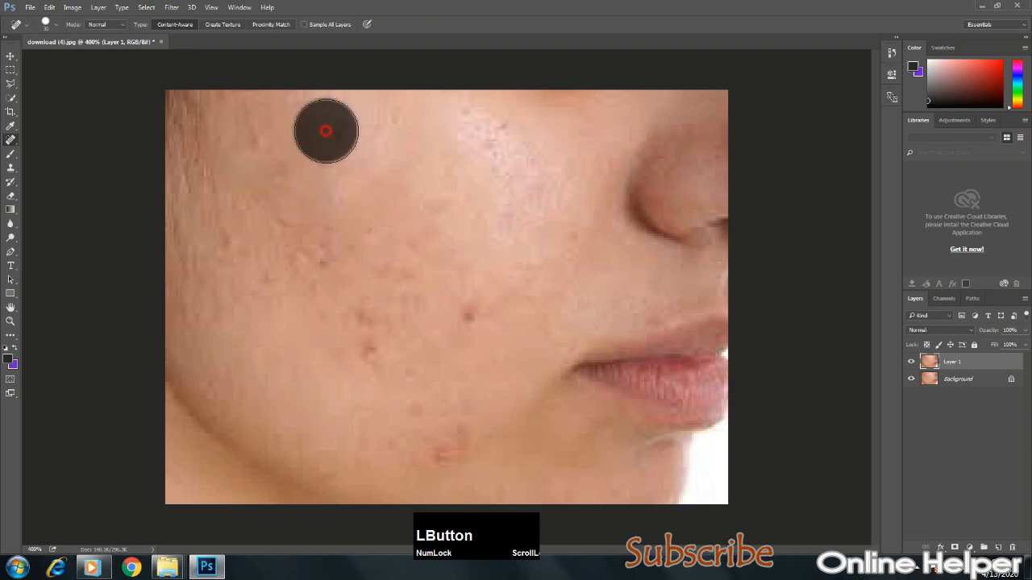
{"action": "left_click", "coordinate": [317, 238]}
{"action": "left_click", "coordinate": [284, 227]}
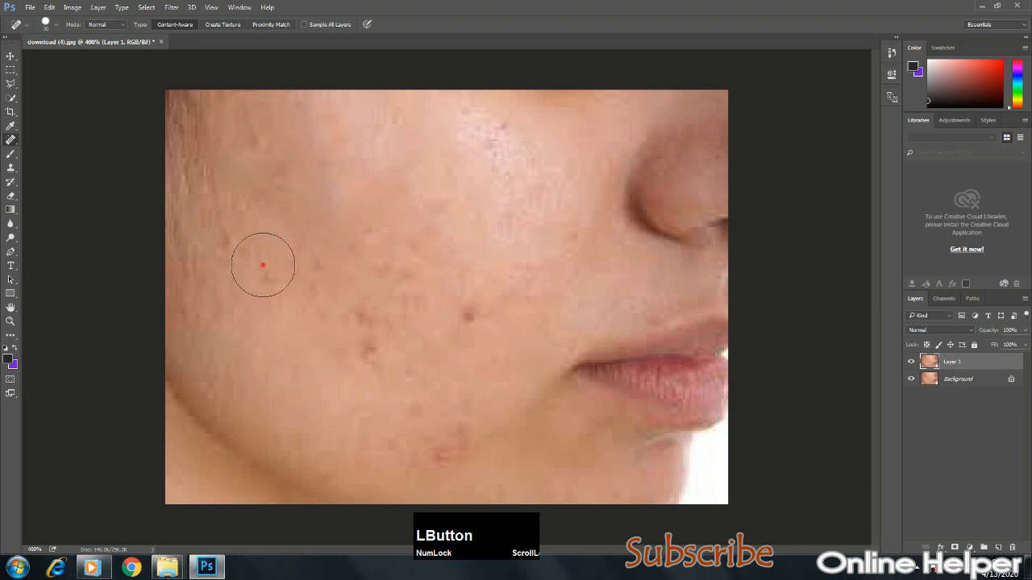
- Heal the remaining spots on the outer and lower cheek and above the jawline on Layer 1
{"action": "left_click", "coordinate": [263, 267]}
{"action": "left_click", "coordinate": [310, 278]}
{"action": "left_click", "coordinate": [371, 336]}
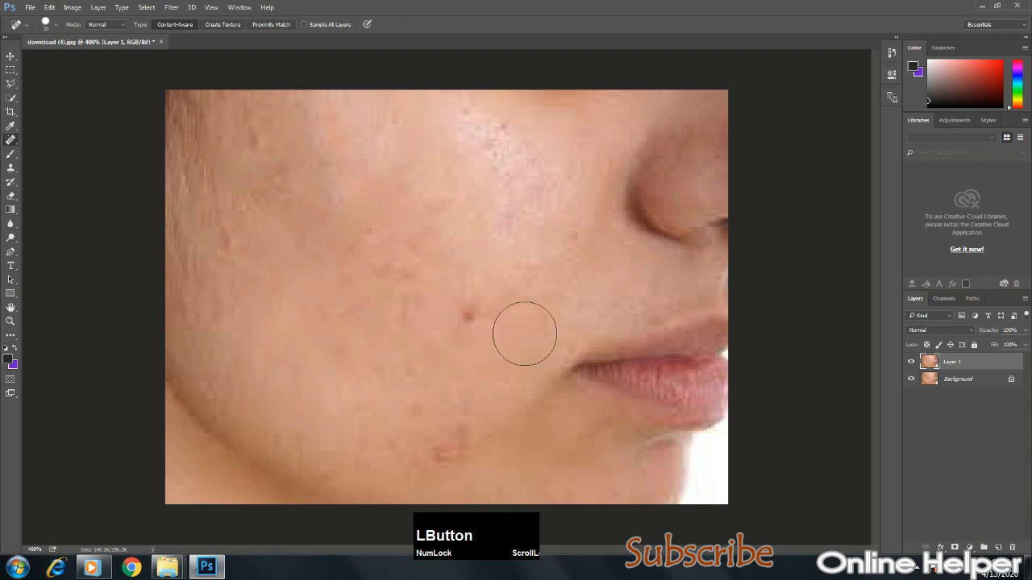
{"action": "left_click", "coordinate": [479, 316]}
{"action": "left_click", "coordinate": [435, 235]}
{"action": "left_click", "coordinate": [408, 276]}
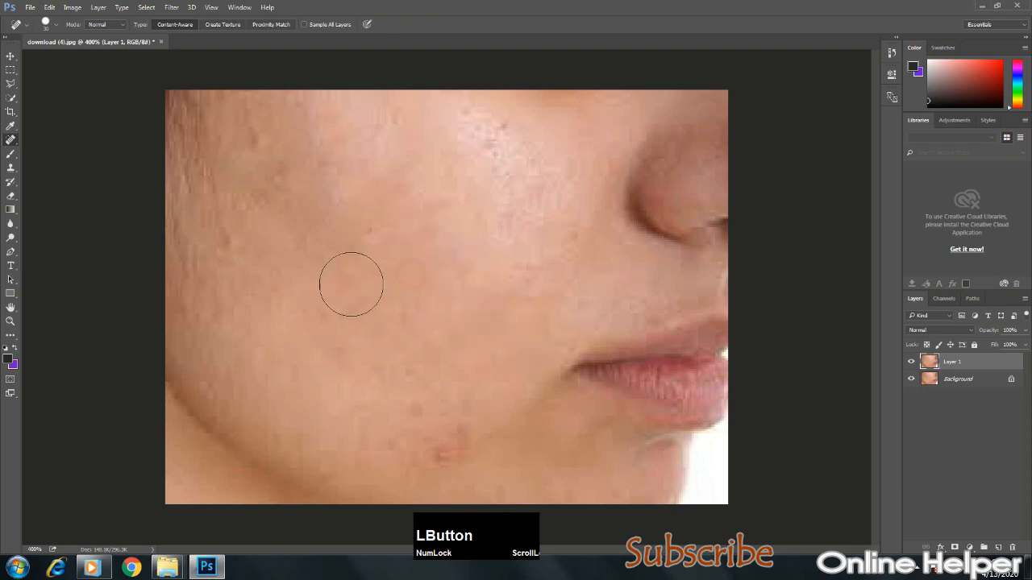
{"action": "left_click", "coordinate": [444, 442]}
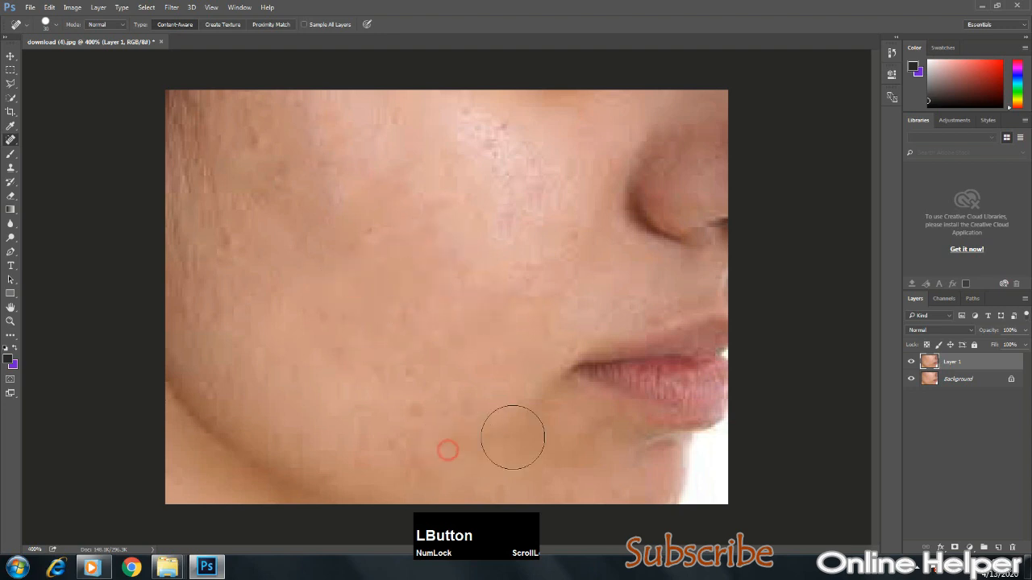
- Compare the skin before and after retouching by toggling the visibility of Layer 1
{"action": "left_click", "coordinate": [912, 363]}
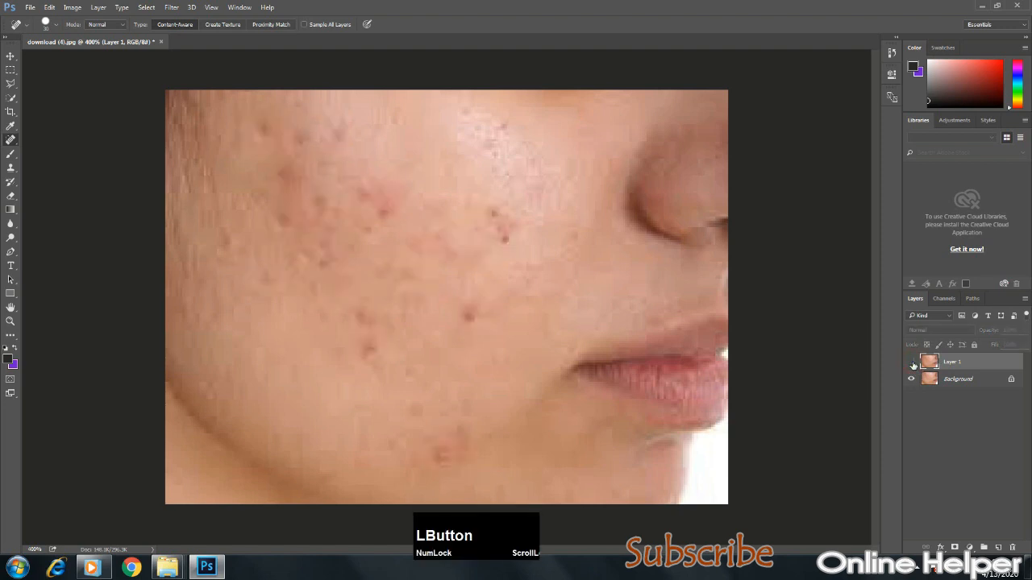
{"action": "left_click", "coordinate": [911, 363]}
{"action": "left_click", "coordinate": [912, 363]}
{"action": "left_click", "coordinate": [912, 363]}
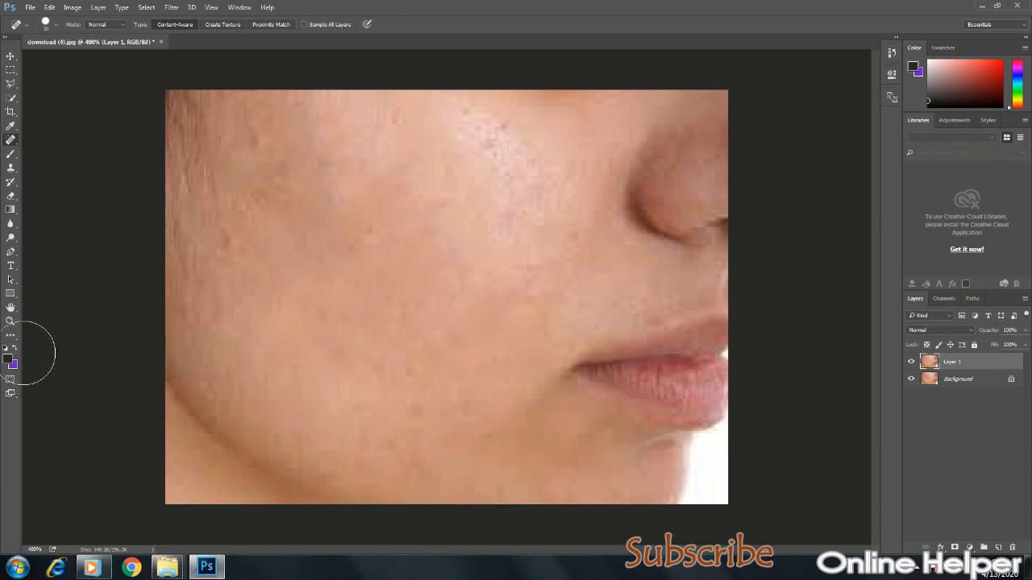
- Stamp the portrait-shaped brush tip once on the cheek in Layer 1 and delete that layer
{"action": "key", "text": "b"}
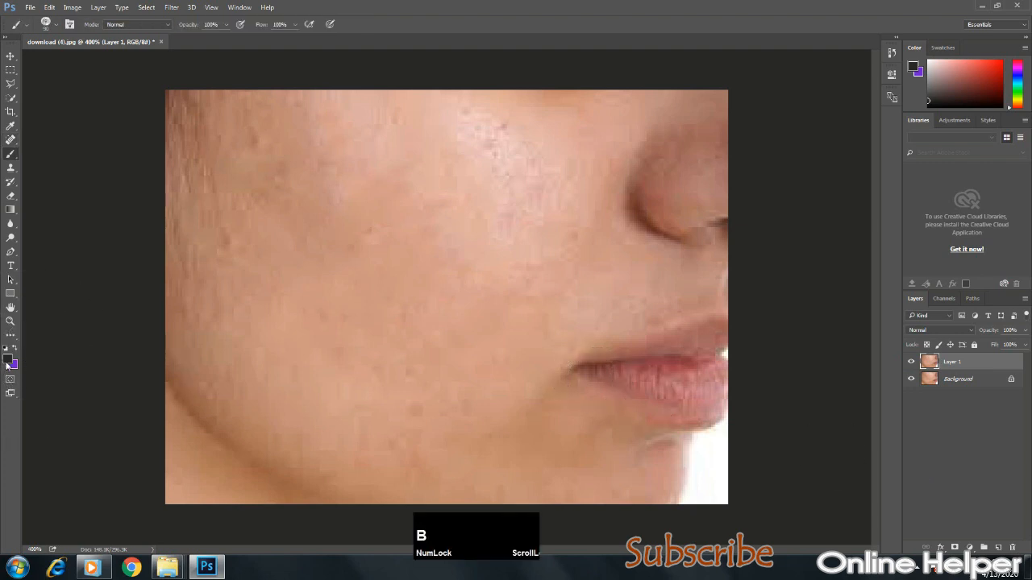
{"action": "left_click", "coordinate": [412, 276]}
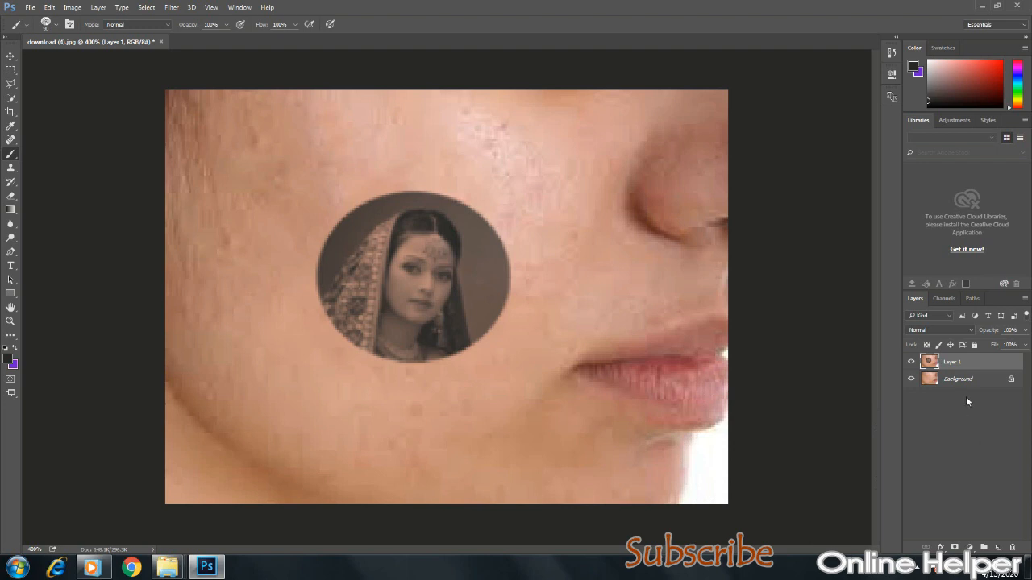
{"action": "left_click", "coordinate": [1012, 549]}
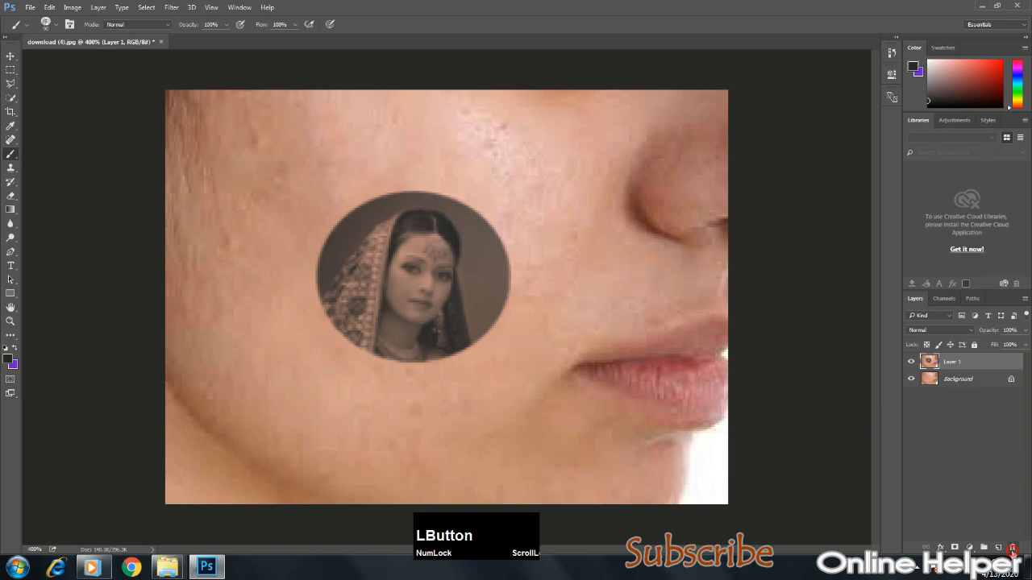
{"action": "left_click", "coordinate": [1013, 549]}
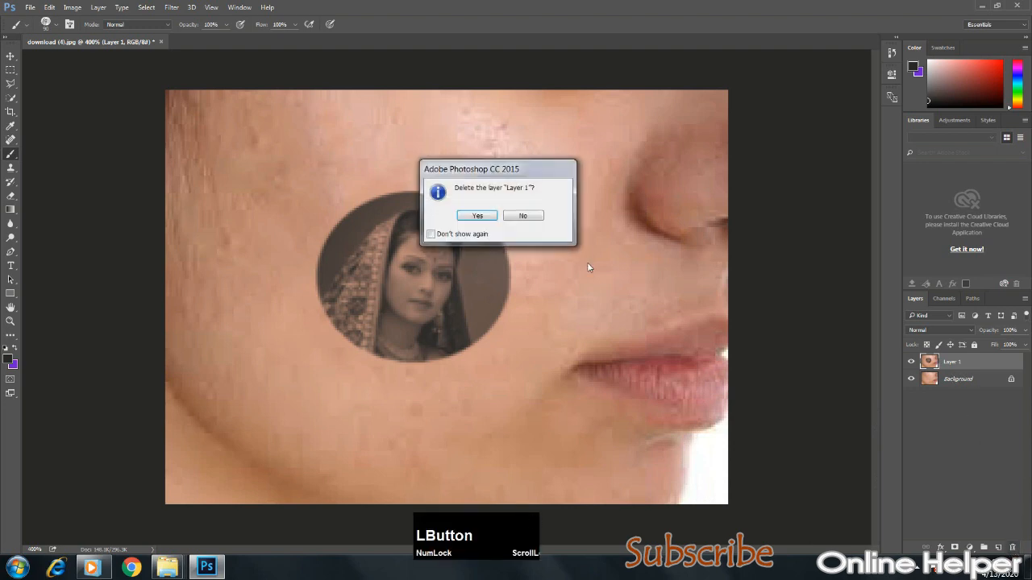
{"action": "left_click", "coordinate": [472, 215]}
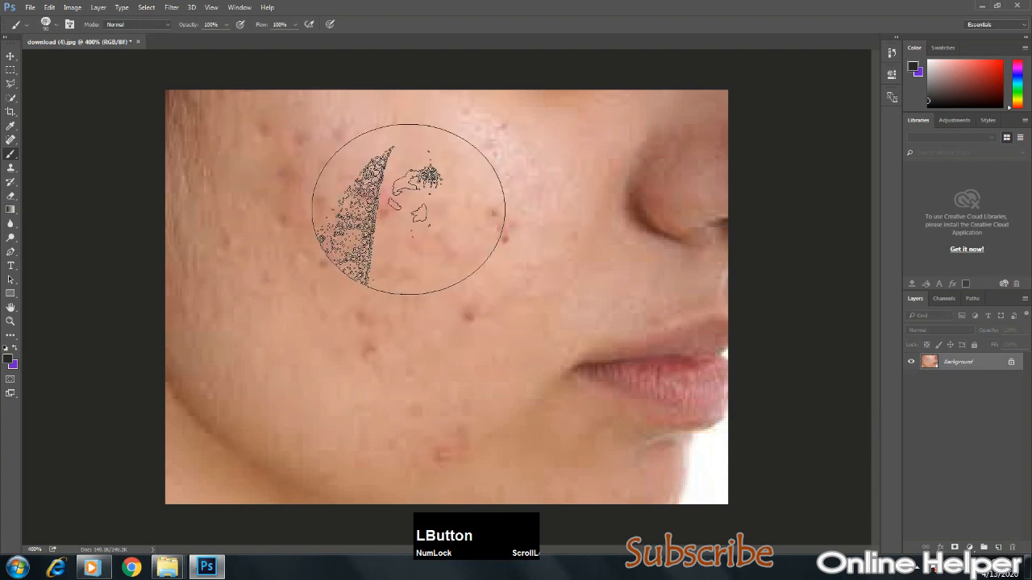
- Stamp the 42 px brush tip once on the cheek beside the nose and undo the stamp
{"action": "right_click", "coordinate": [396, 195]}
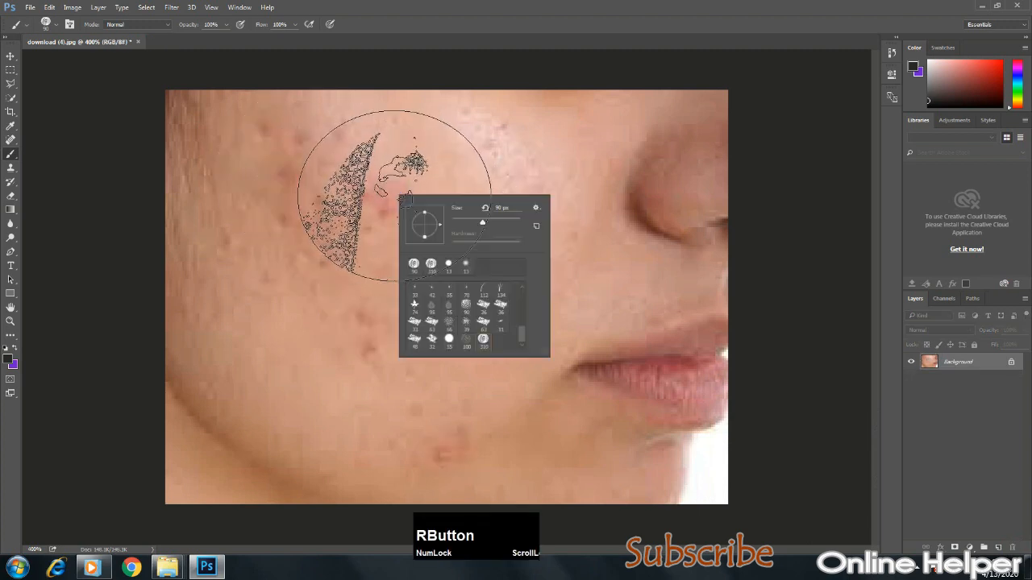
{"action": "left_click", "coordinate": [429, 289]}
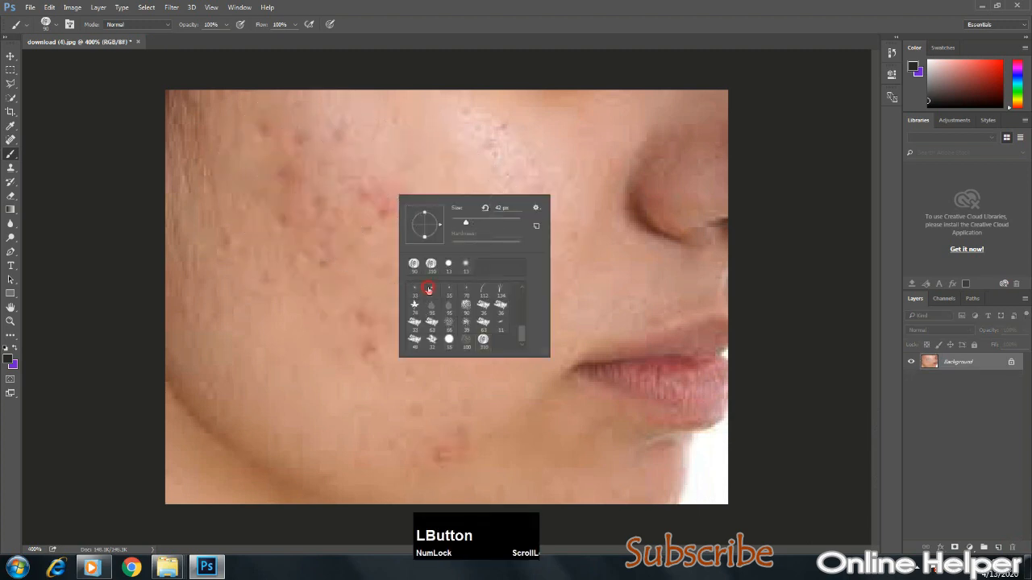
{"action": "left_click", "coordinate": [572, 203]}
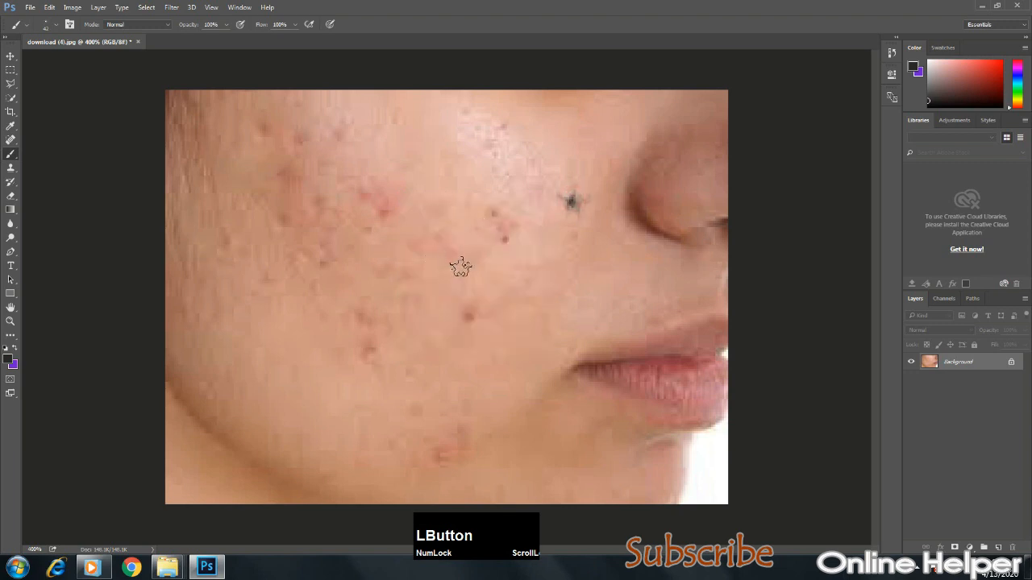
{"action": "key", "text": "ctrl+z"}
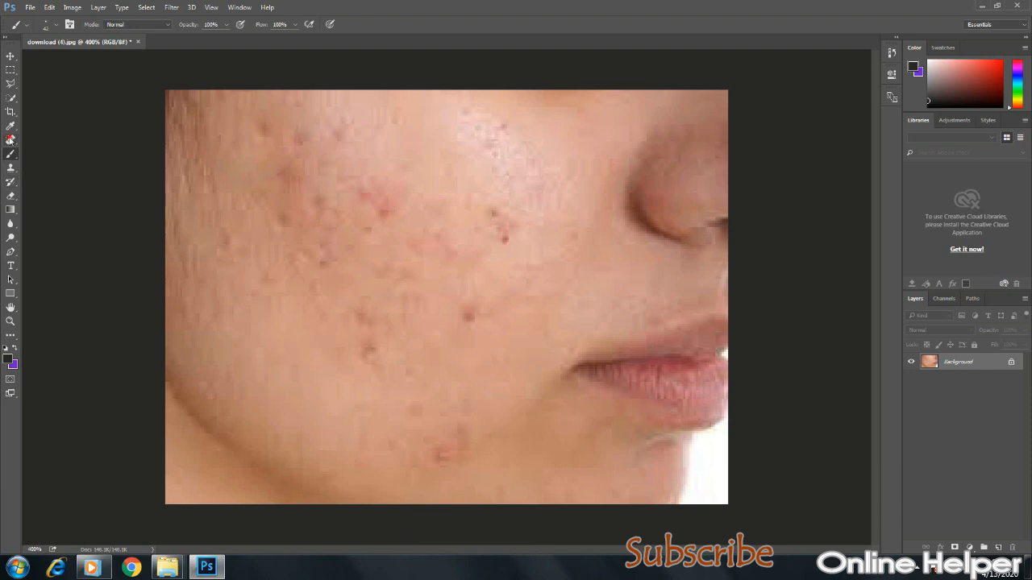
- Switch to the Healing Brush Tool and duplicate the Background layer
{"action": "left_click", "coordinate": [9, 139]}
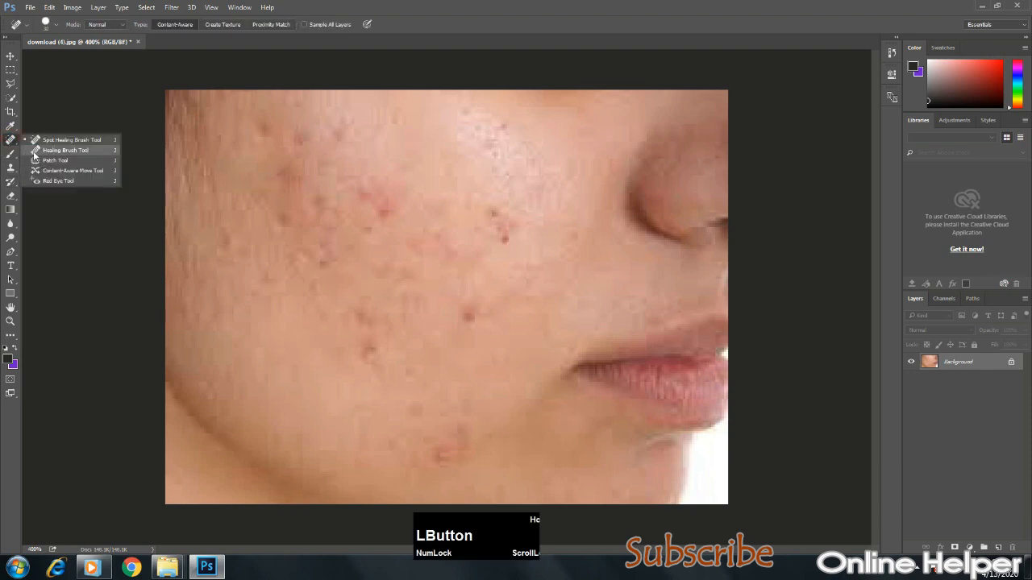
{"action": "left_click", "coordinate": [64, 150]}
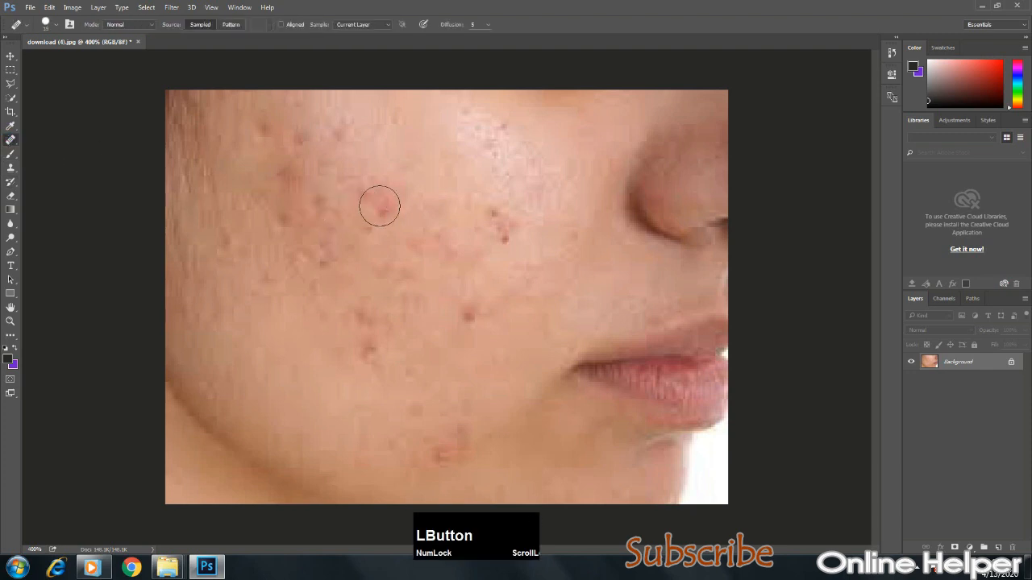
{"action": "key", "text": "ctrl"}
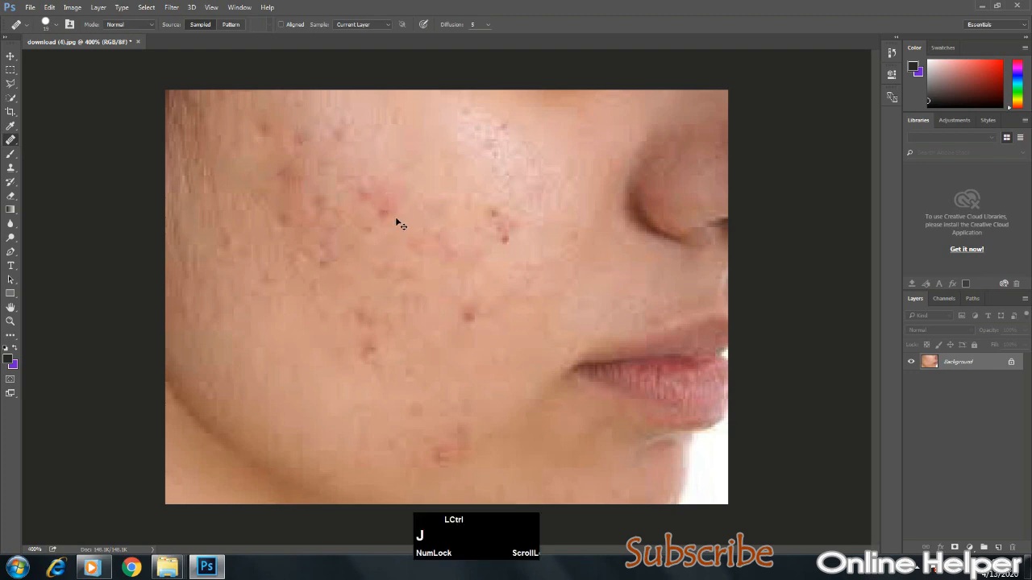
{"action": "key", "text": "ctrl+j"}
{"action": "left_click", "coordinate": [380, 218]}
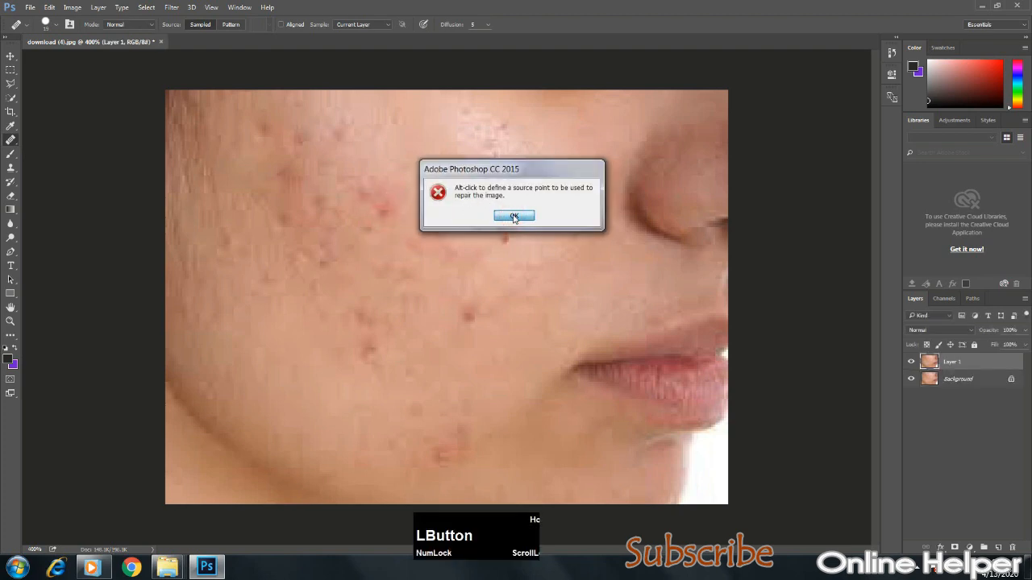
{"action": "left_click", "coordinate": [513, 216]}
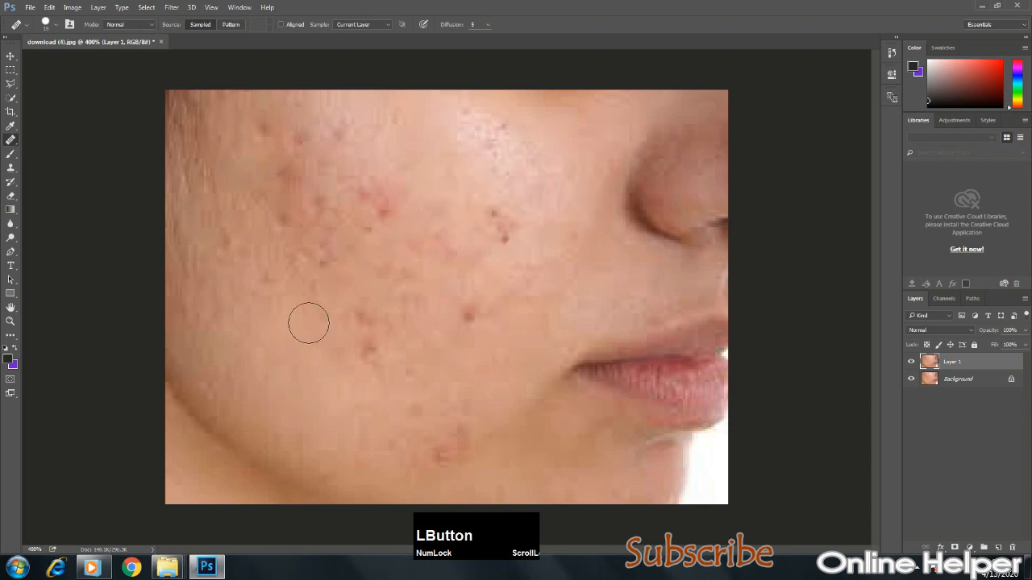
- Sample clean skin on the lower outer cheek and heal the blemishes across the upper cheek on Layer 1
{"action": "key", "text": "alt"}
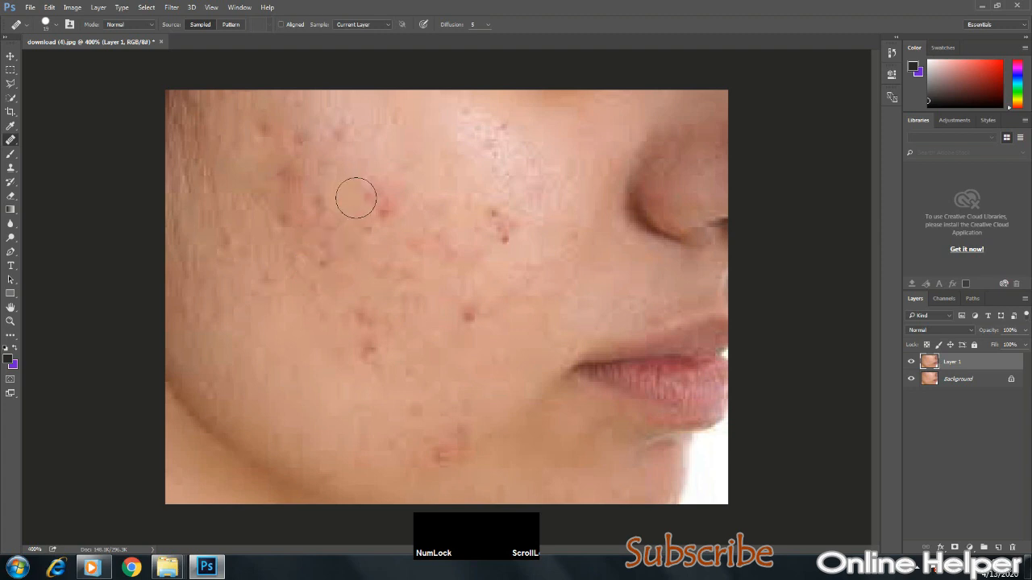
{"action": "mouse_move", "coordinate": [365, 201]}
{"action": "left_mouse_down"}
{"action": "mouse_move", "coordinate": [382, 208]}
{"action": "mouse_move", "coordinate": [392, 191]}
{"action": "left_mouse_up"}
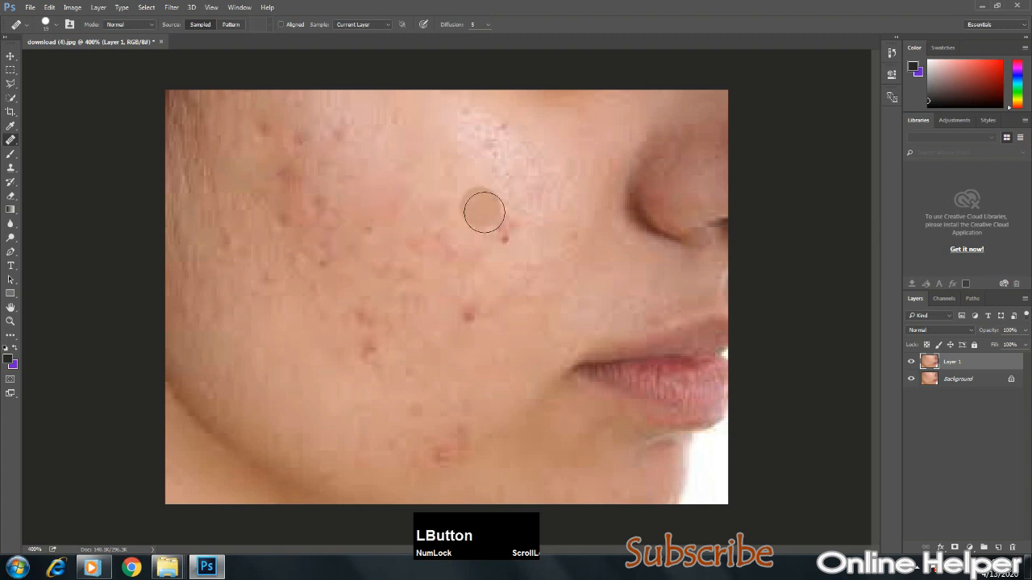
{"action": "left_click_drag", "start_coordinate": [484, 211], "coordinate": [482, 260]}
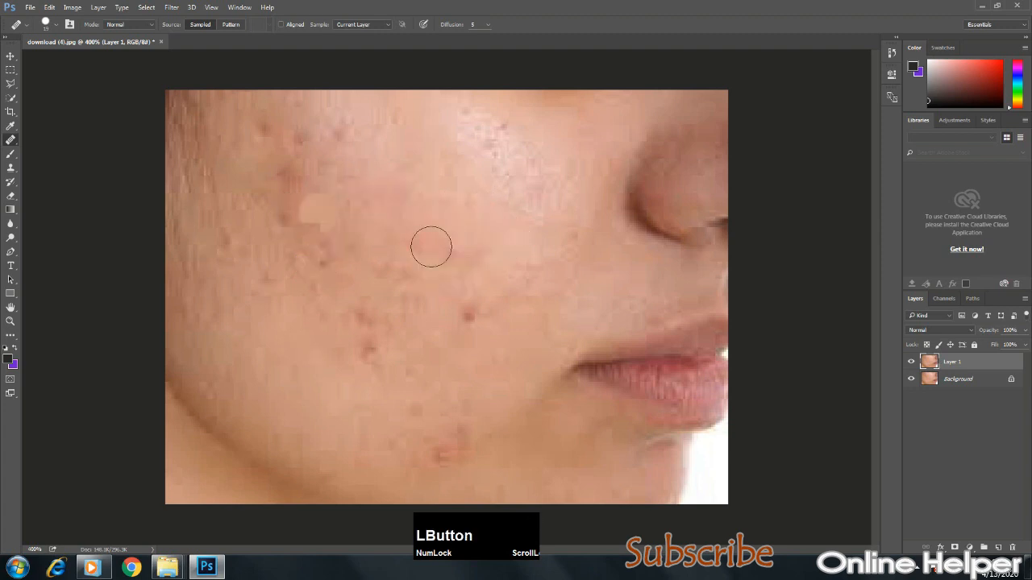
{"action": "left_click", "coordinate": [341, 198]}
{"action": "left_click", "coordinate": [332, 230]}
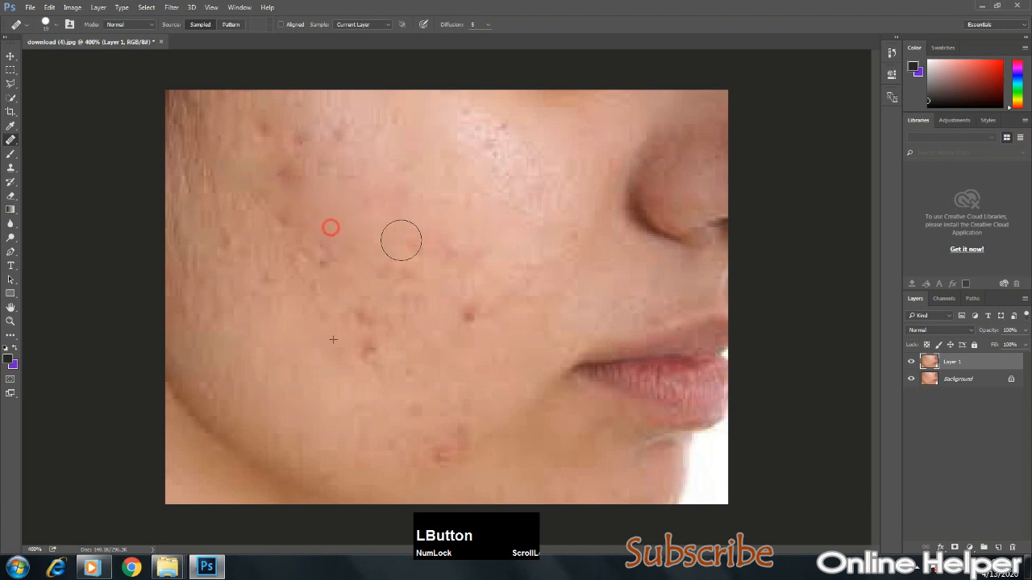
- Heal the spots on the middle and lower cheek and above the jawline on Layer 1
{"action": "left_click", "coordinate": [403, 242]}
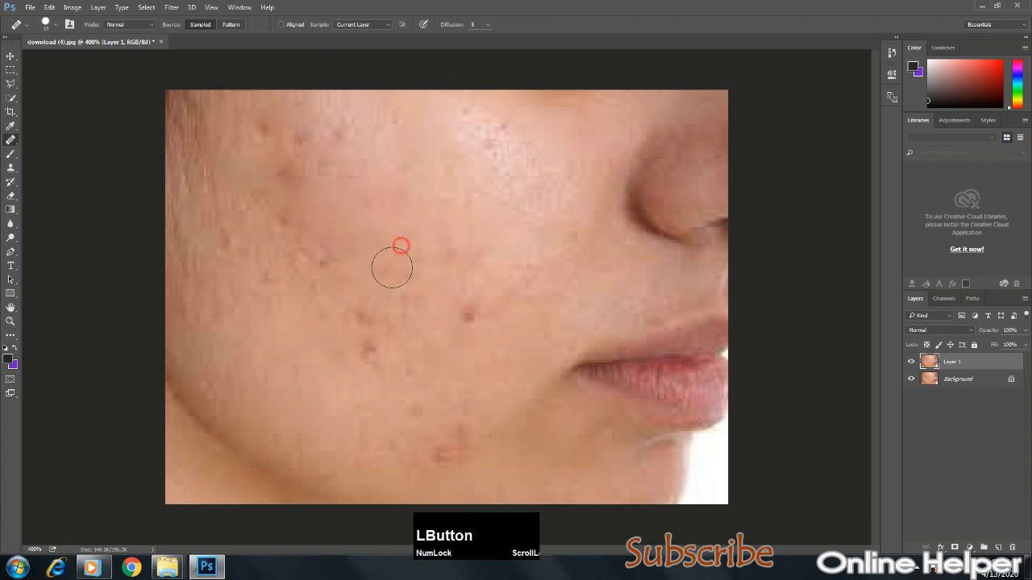
{"action": "left_click", "coordinate": [443, 253]}
{"action": "left_click", "coordinate": [468, 320]}
{"action": "left_click", "coordinate": [392, 288]}
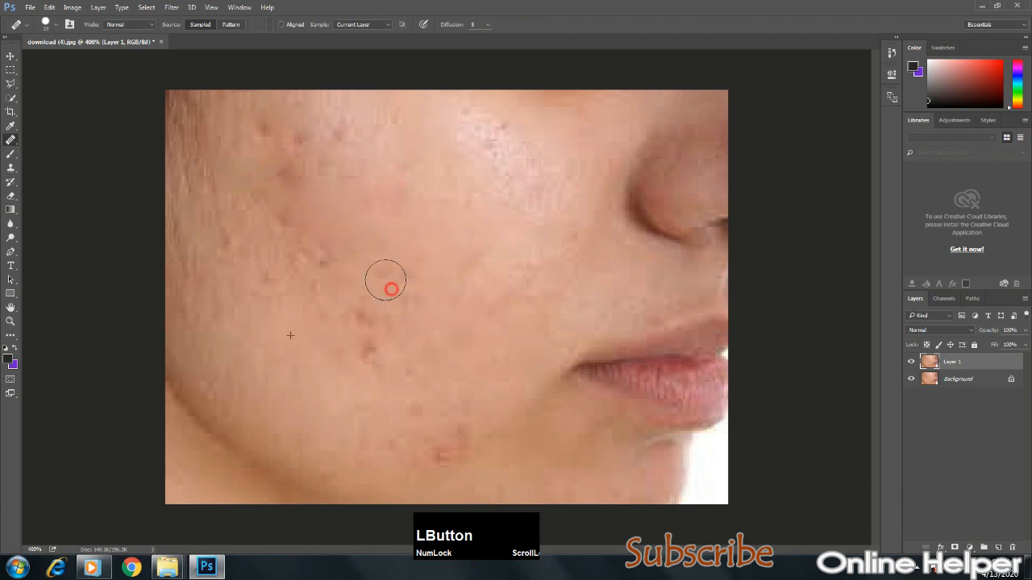
{"action": "left_click", "coordinate": [384, 276]}
{"action": "left_click", "coordinate": [405, 277]}
{"action": "left_click", "coordinate": [363, 309]}
{"action": "left_click", "coordinate": [363, 341]}
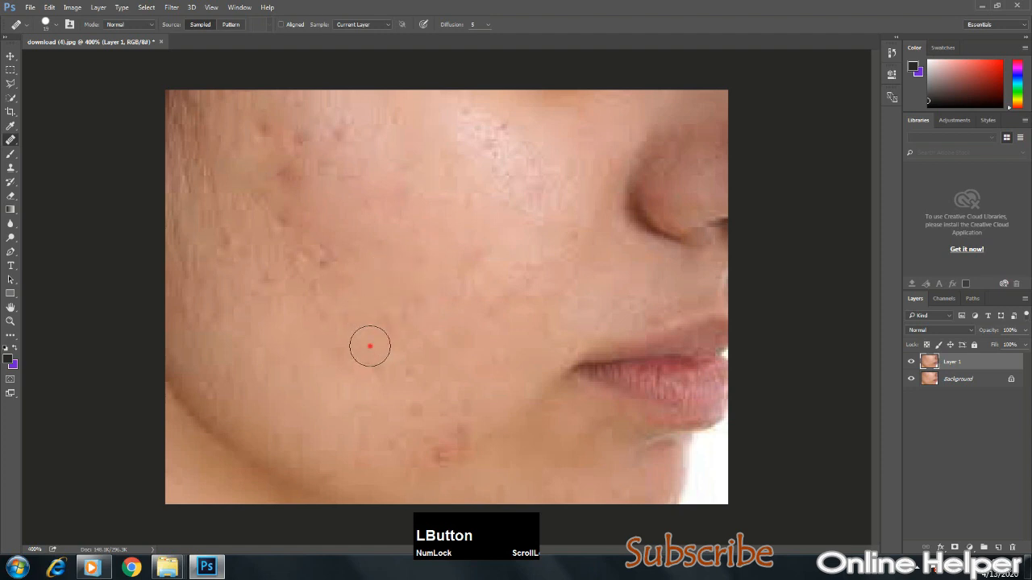
{"action": "left_click", "coordinate": [400, 312]}
{"action": "left_click", "coordinate": [447, 445]}
{"action": "left_click", "coordinate": [436, 449]}
{"action": "left_click", "coordinate": [461, 444]}
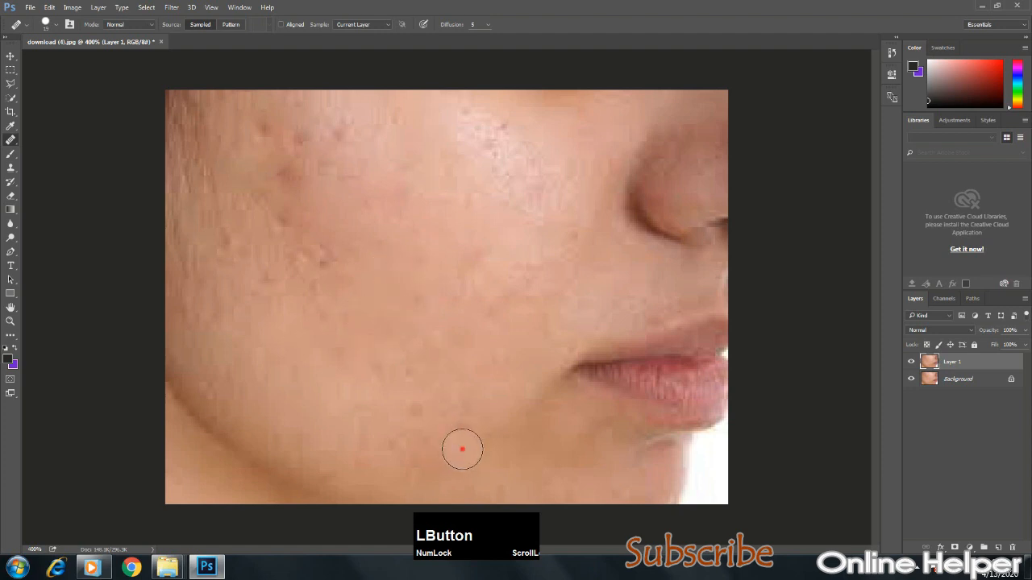
- Heal the spots on the outer cheek and near the hairline on Layer 1 with the Healing Brush
{"action": "left_click", "coordinate": [249, 212]}
{"action": "left_click", "coordinate": [291, 257]}
{"action": "left_click", "coordinate": [316, 253]}
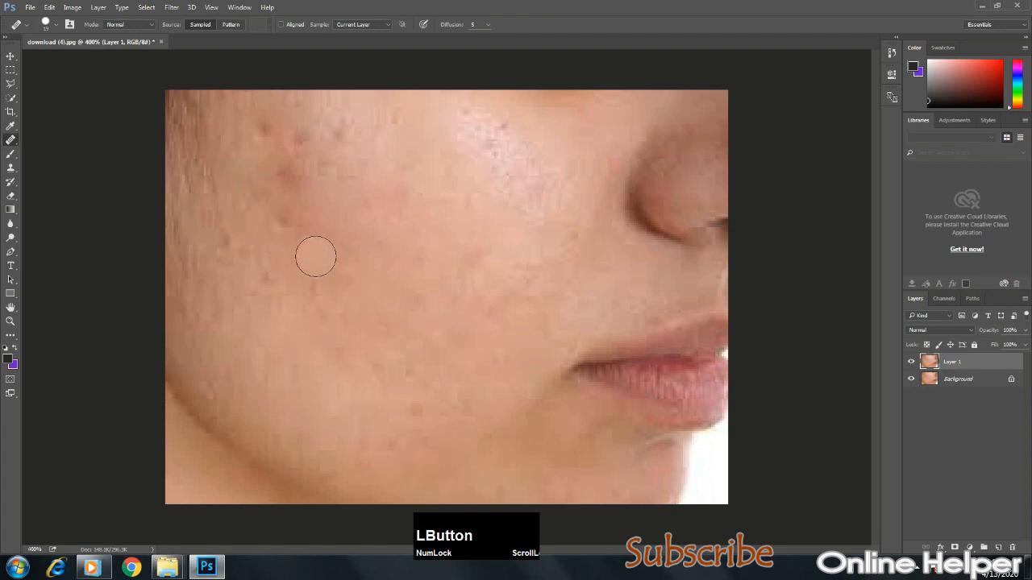
{"action": "left_click", "coordinate": [315, 277]}
{"action": "left_click", "coordinate": [262, 189]}
{"action": "left_click", "coordinate": [282, 215]}
{"action": "left_click", "coordinate": [283, 172]}
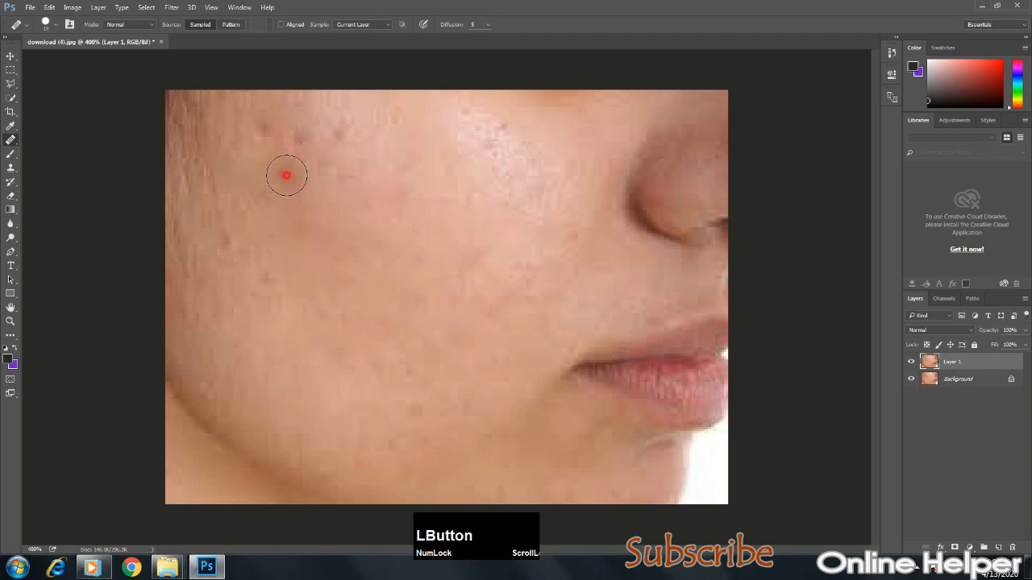
{"action": "left_click", "coordinate": [299, 143]}
{"action": "left_click", "coordinate": [260, 131]}
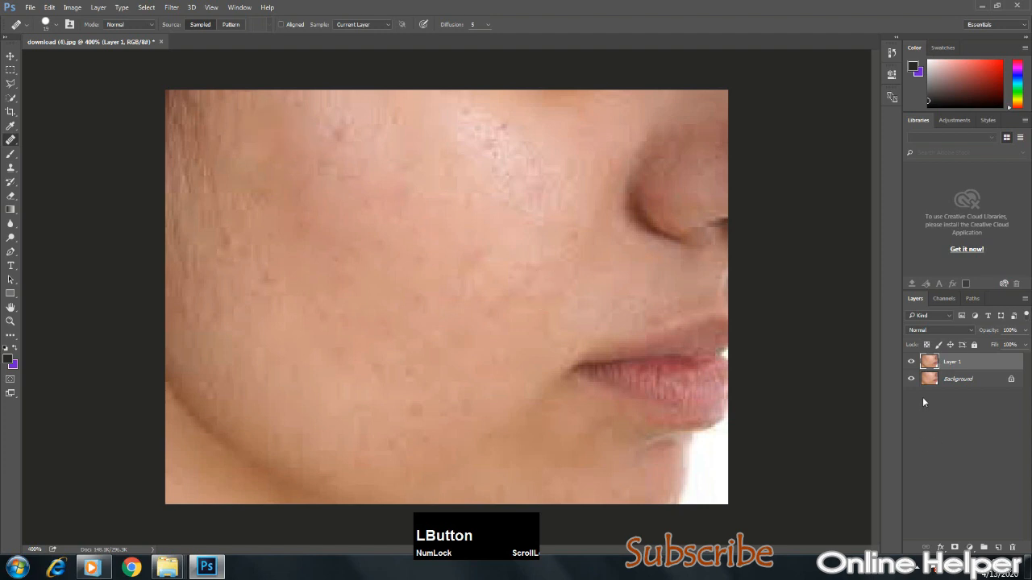
- Compare the skin before and after healing by toggling the visibility of Layer 1
{"action": "left_click", "coordinate": [911, 365]}
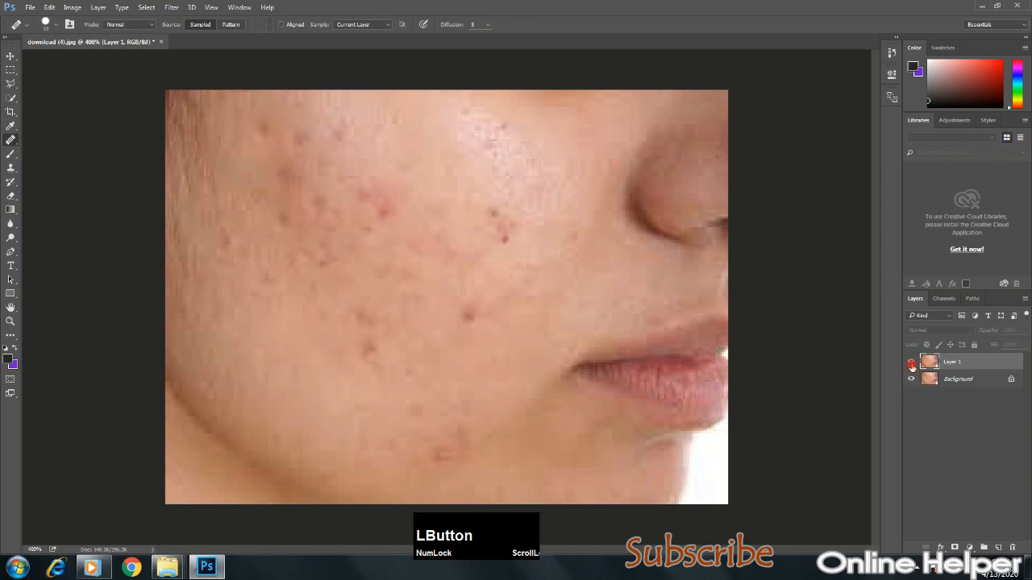
{"action": "left_click", "coordinate": [911, 365]}
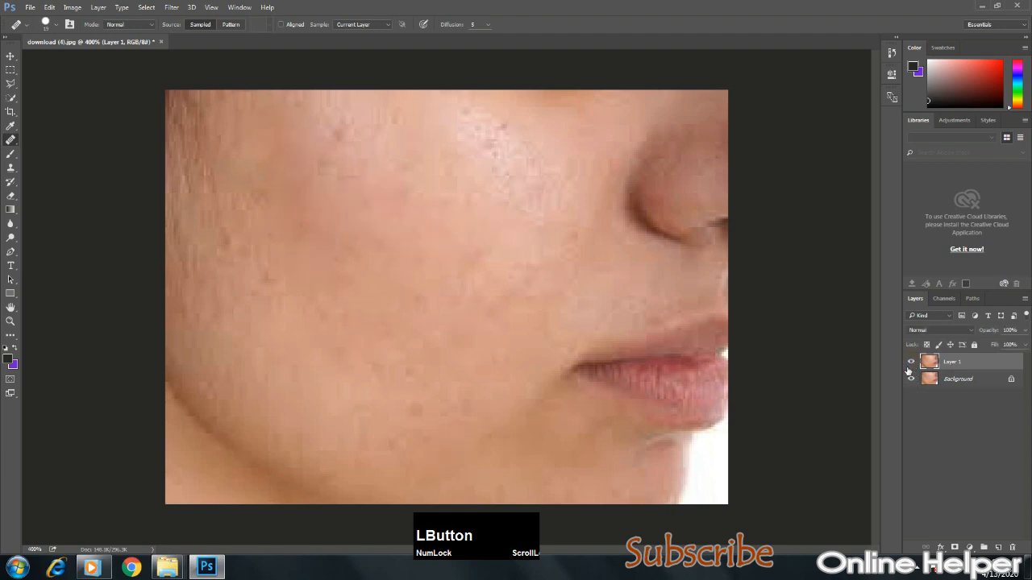
- Undo the healing strokes on the outer, middle and lower cheek step by step
{"action": "key", "text": "ctrl+alt+z"}
{"action": "key", "text": "ctrl+alt+z"}
{"action": "key", "text": "ctrl+alt+z"}
{"action": "key", "text": "ctrl+alt+z"}
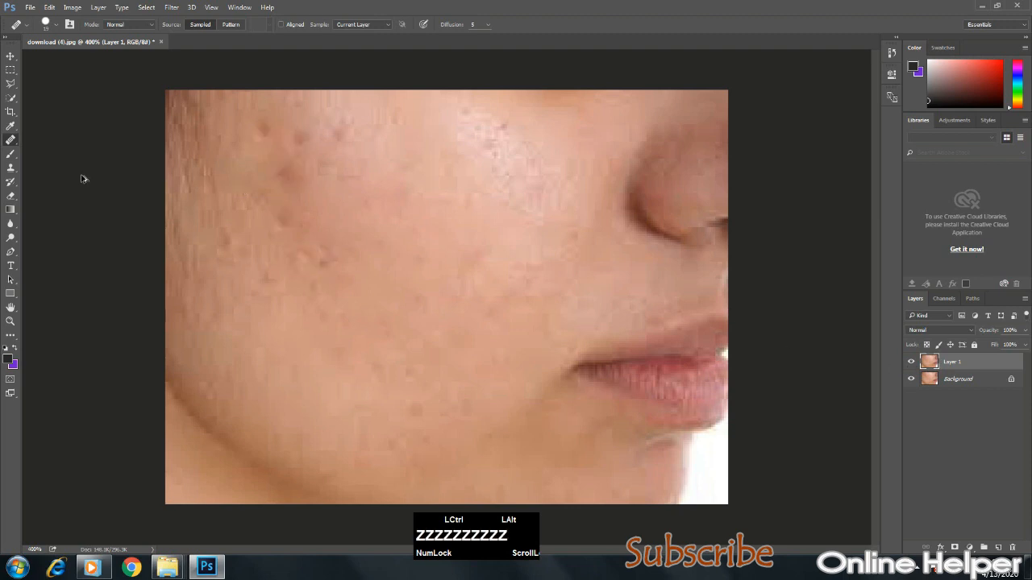
{"action": "key", "text": "ctrl+alt+z"}
{"action": "key", "text": "ctrl+alt+z"}
{"action": "key", "text": "ctrl+alt+z"}
{"action": "key", "text": "ctrl+alt+z"}
{"action": "key", "text": "ctrl+alt+z"}
{"action": "key", "text": "ctrl+alt+z"}
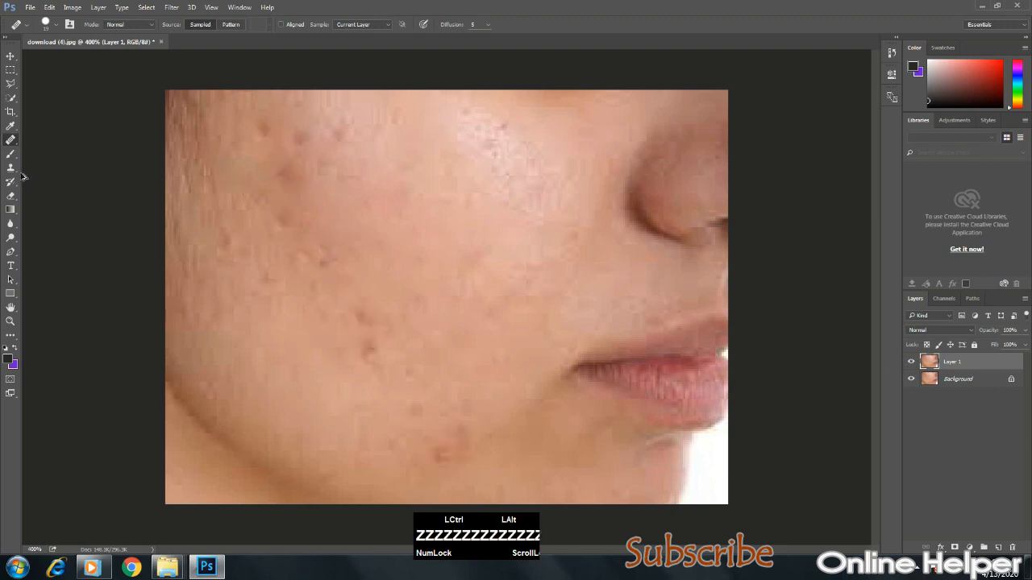
- With the Patch Tool, outline the pair of spots on the lower middle cheek and patch them with adjacent clean skin
{"action": "left_click", "coordinate": [10, 144]}
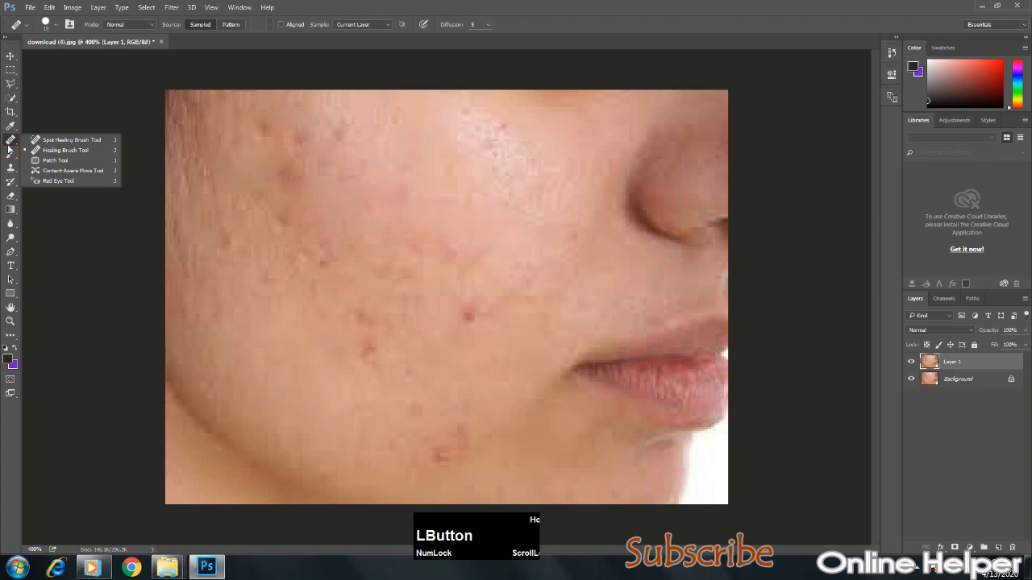
{"action": "left_click", "coordinate": [53, 161]}
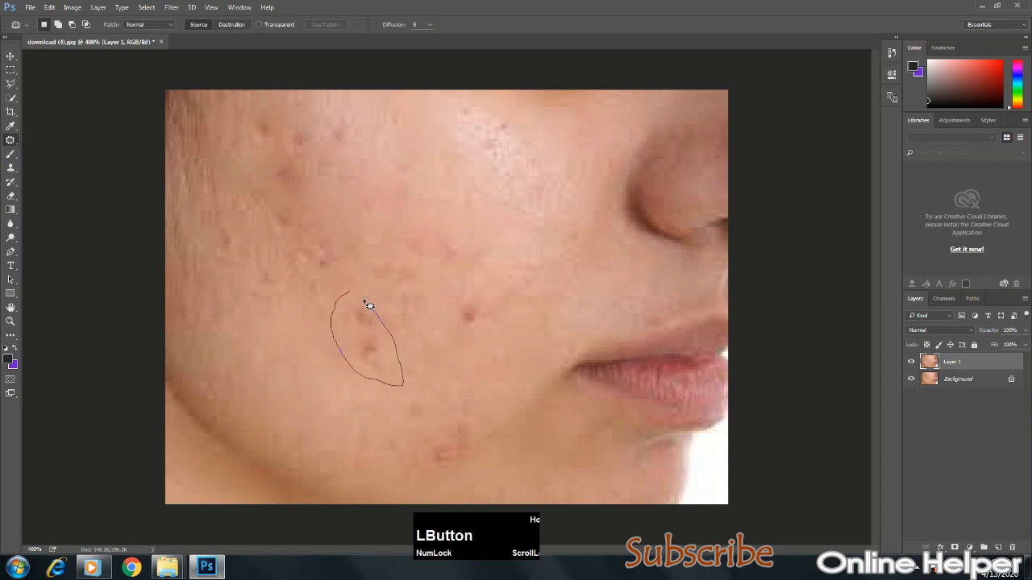
{"action": "left_click_drag", "start_coordinate": [369, 305], "coordinate": [350, 294]}
{"action": "left_click_drag", "start_coordinate": [350, 341], "coordinate": [285, 360]}
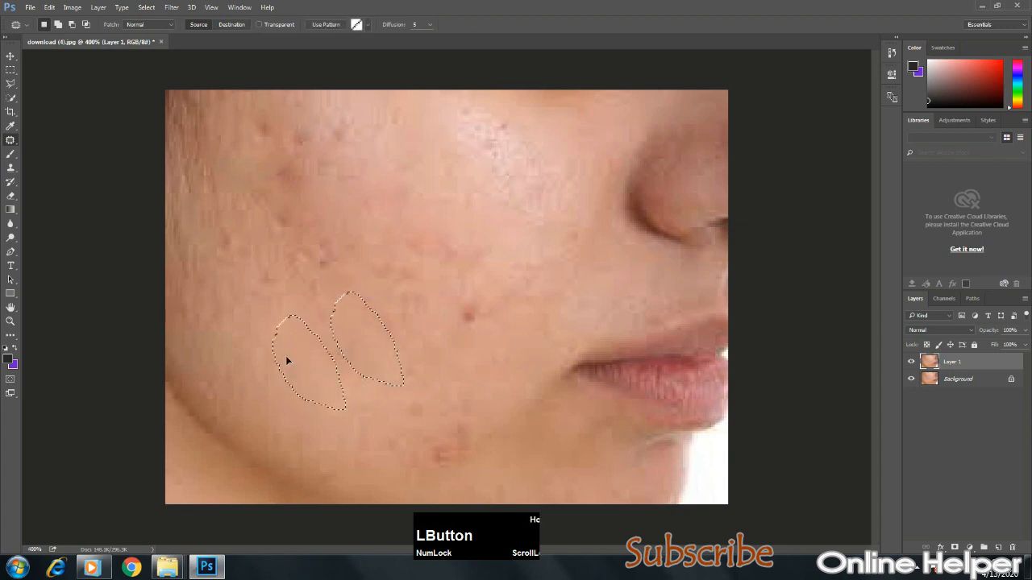
{"action": "left_click", "coordinate": [448, 362]}
- Patch the spots above the jawline and the single dark spot on the middle cheek with nearby clean skin
{"action": "left_click", "coordinate": [498, 216]}
{"action": "mouse_move", "coordinate": [446, 427]}
{"action": "left_mouse_down"}
{"action": "mouse_move", "coordinate": [407, 467]}
{"action": "mouse_move", "coordinate": [469, 474]}
{"action": "mouse_move", "coordinate": [476, 431]}
{"action": "mouse_move", "coordinate": [422, 454]}
{"action": "mouse_move", "coordinate": [323, 433]}
{"action": "left_mouse_up"}
{"action": "left_click", "coordinate": [401, 401]}
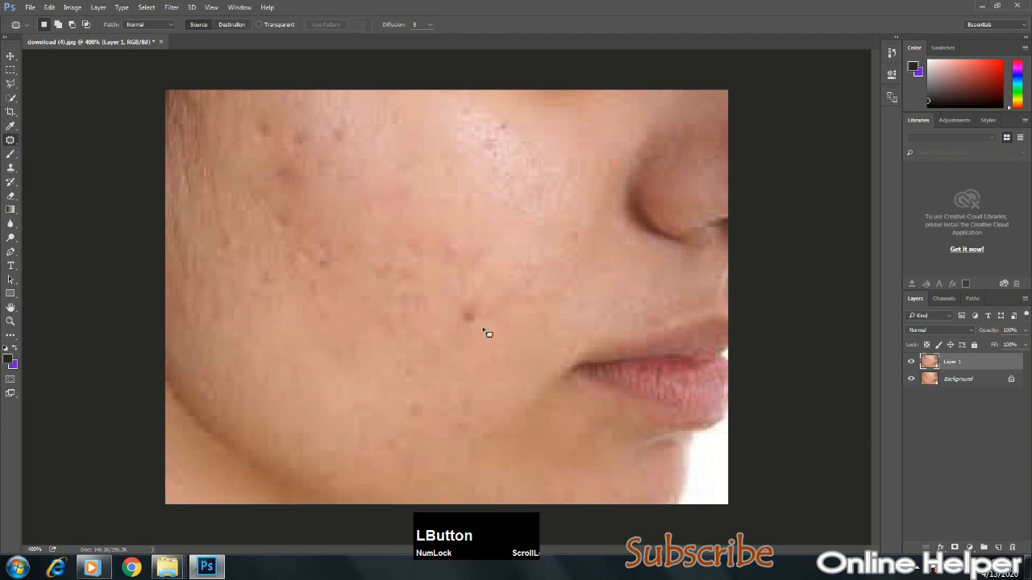
{"action": "left_click_drag", "start_coordinate": [481, 348], "coordinate": [490, 330]}
{"action": "left_click_drag", "start_coordinate": [468, 323], "coordinate": [443, 363]}
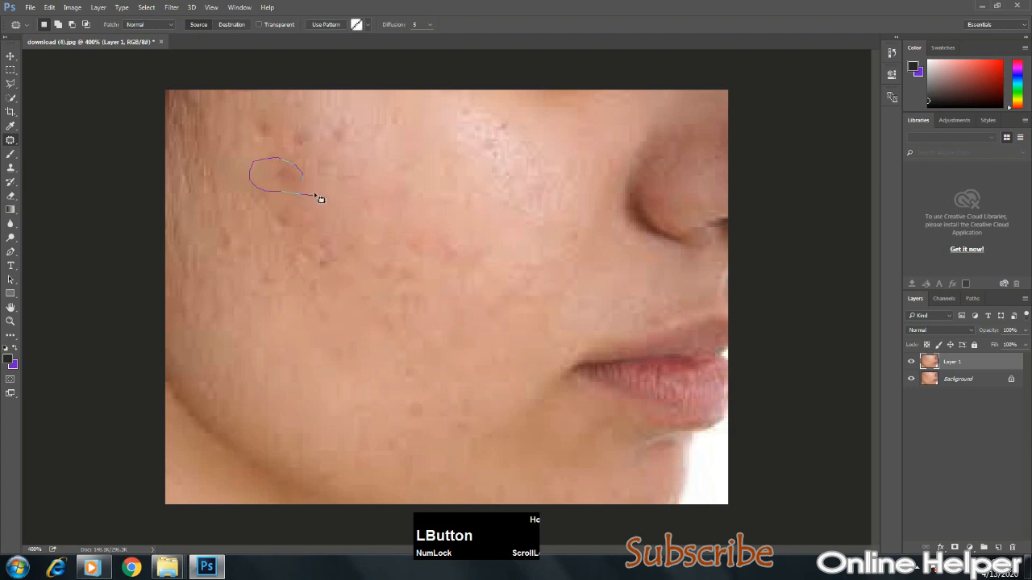
- Patch the blemishes on the upper outer cheek near the hairline with clean skin and clear the selection
{"action": "left_click_drag", "start_coordinate": [320, 199], "coordinate": [359, 186]}
{"action": "left_click", "coordinate": [332, 243]}
{"action": "mouse_move", "coordinate": [308, 146]}
{"action": "left_mouse_down"}
{"action": "mouse_move", "coordinate": [339, 162]}
{"action": "mouse_move", "coordinate": [336, 177]}
{"action": "mouse_move", "coordinate": [319, 140]}
{"action": "mouse_move", "coordinate": [369, 135]}
{"action": "mouse_move", "coordinate": [319, 142]}
{"action": "left_mouse_up"}
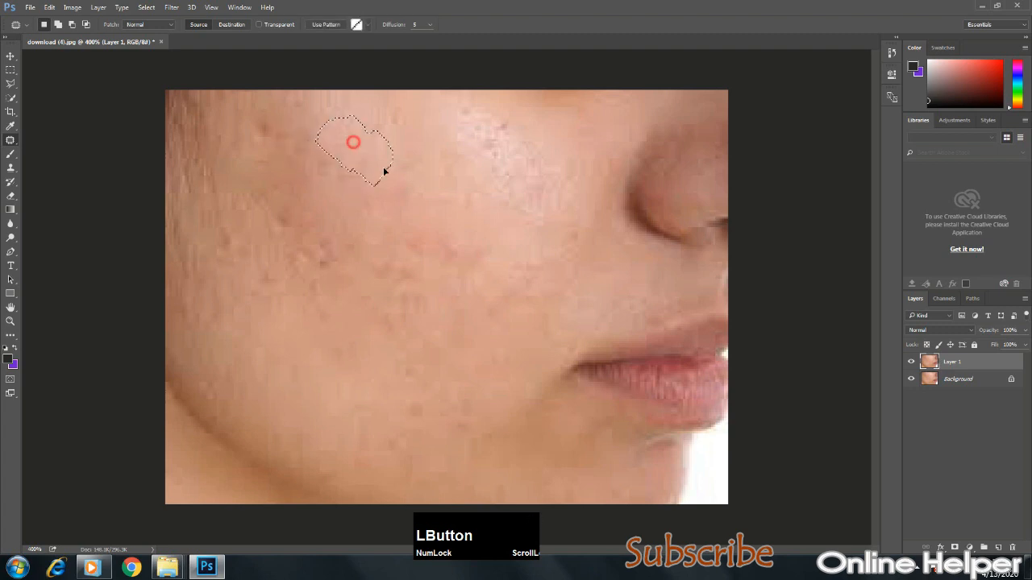
{"action": "left_click", "coordinate": [528, 211]}
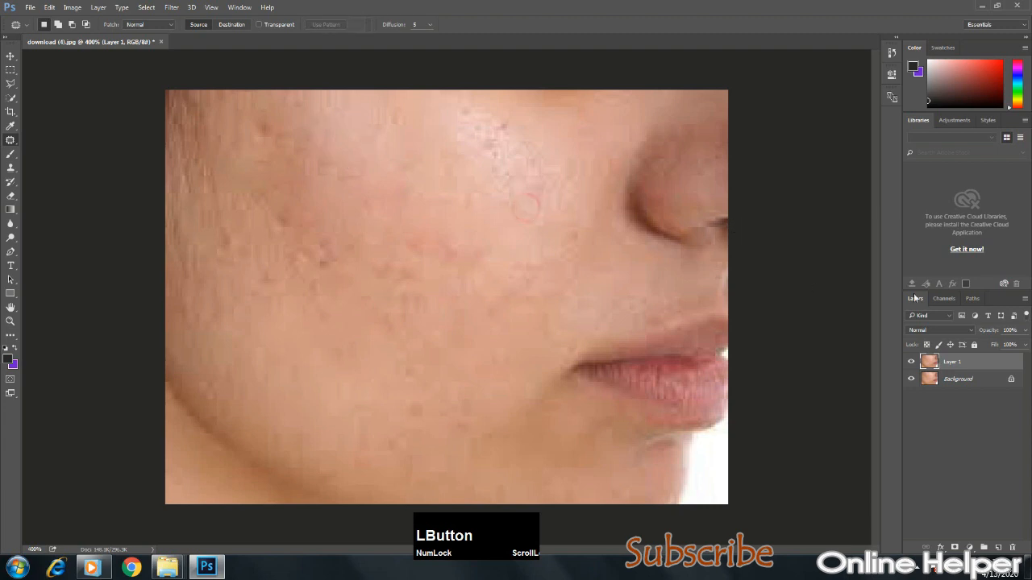
- Compare the original and patched skin by toggling the visibility of Layer 1
{"action": "left_click", "coordinate": [912, 365]}
{"action": "left_click", "coordinate": [912, 363]}
- Switch to the Content-Aware Move Tool
{"action": "left_click", "coordinate": [10, 142]}
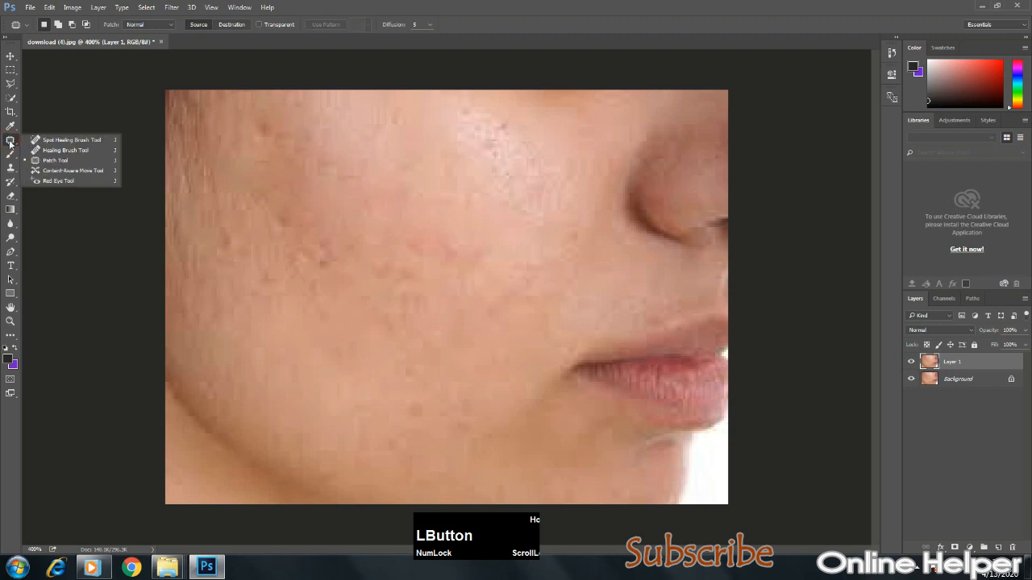
{"action": "left_click", "coordinate": [49, 171]}
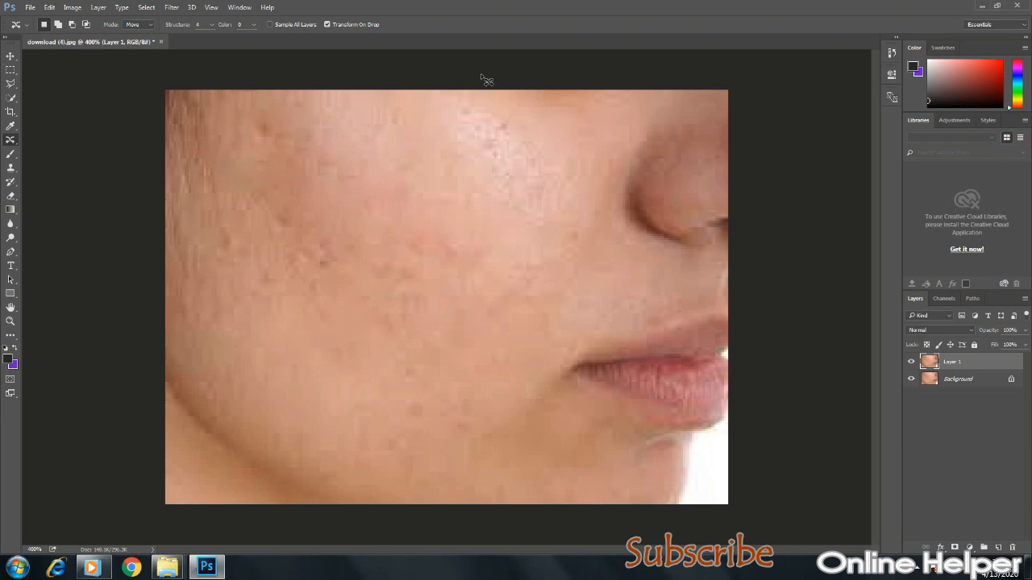
- Close the cheek photo without saving and open the image Studio backgrounds 1 (15)
{"action": "left_click", "coordinate": [162, 42]}
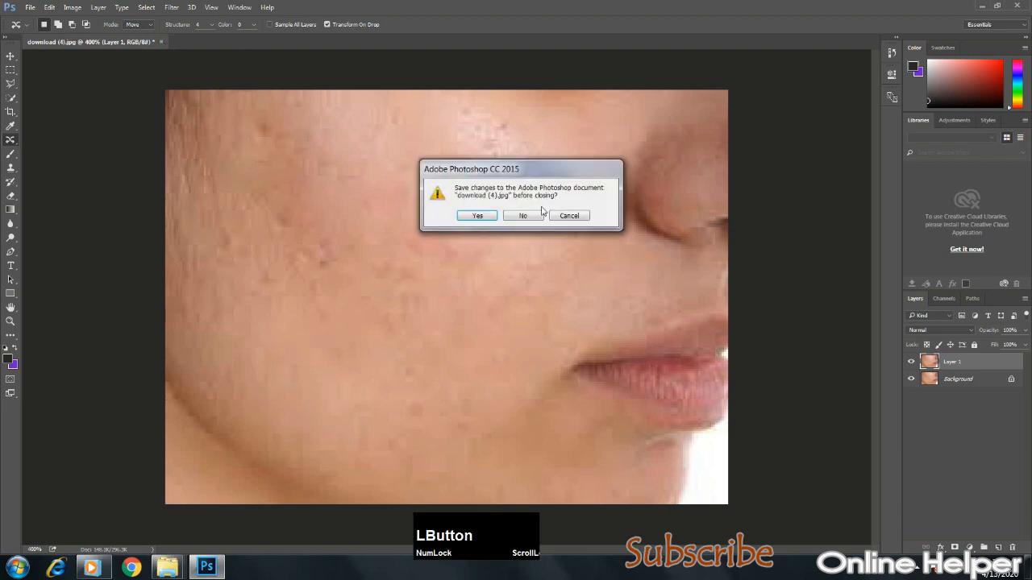
{"action": "left_click", "coordinate": [494, 216]}
{"action": "double_click", "coordinate": [494, 216]}
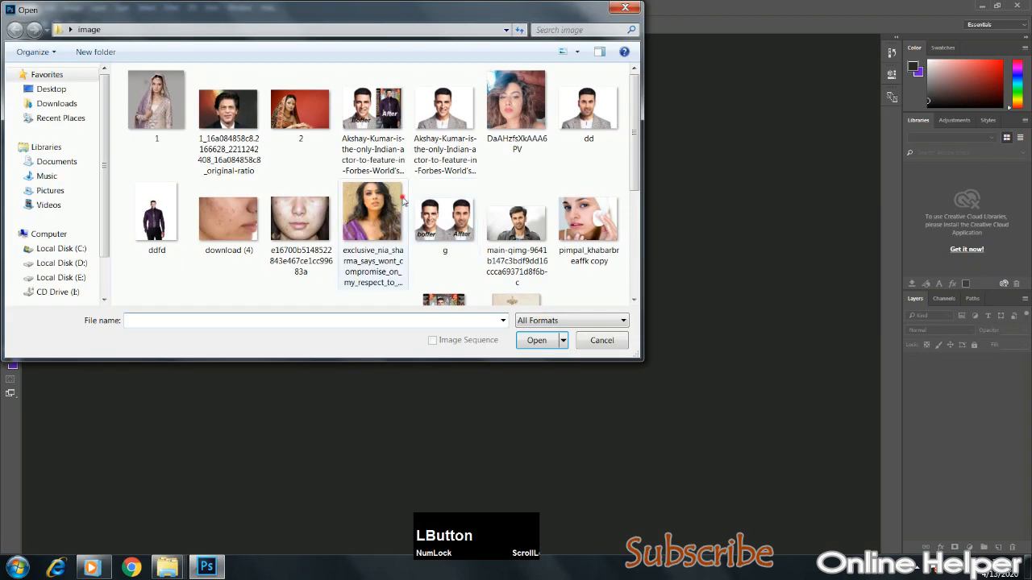
{"action": "left_click", "coordinate": [391, 230]}
{"action": "scroll", "coordinate": [396, 224], "scroll_direction": "down", "scroll_amount": 3}
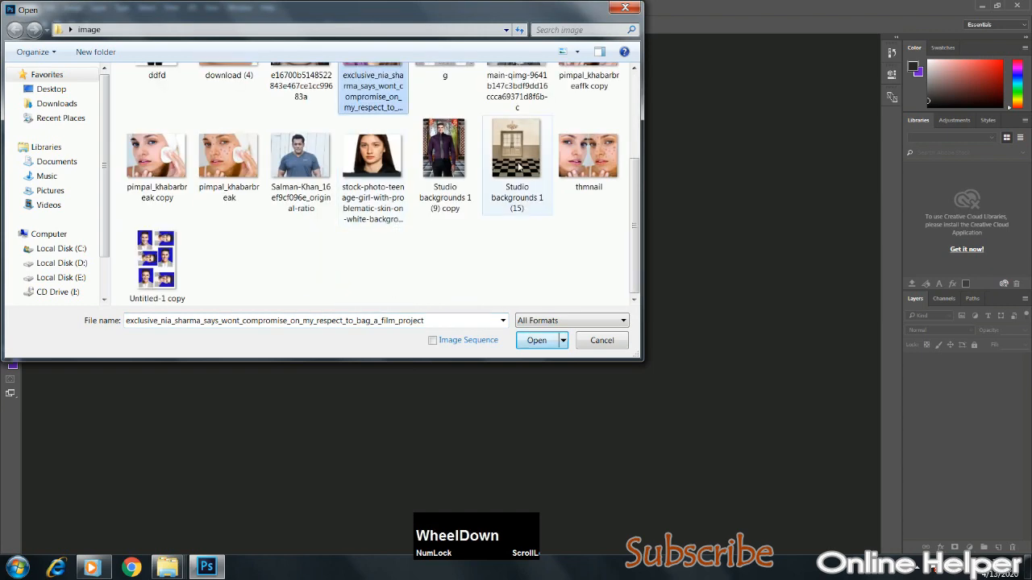
{"action": "double_click", "coordinate": [508, 166]}
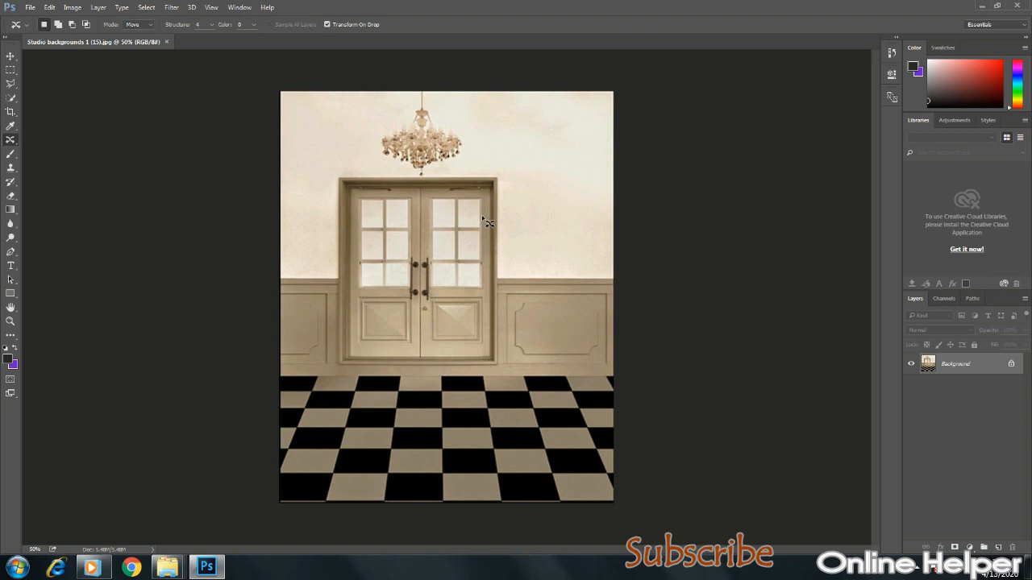
- Outline the upper part of the double door and its frame freehand with the Content-Aware Move Tool
{"action": "key", "text": "x"}
{"action": "key", "text": "z"}
{"action": "left_click", "coordinate": [352, 210]}
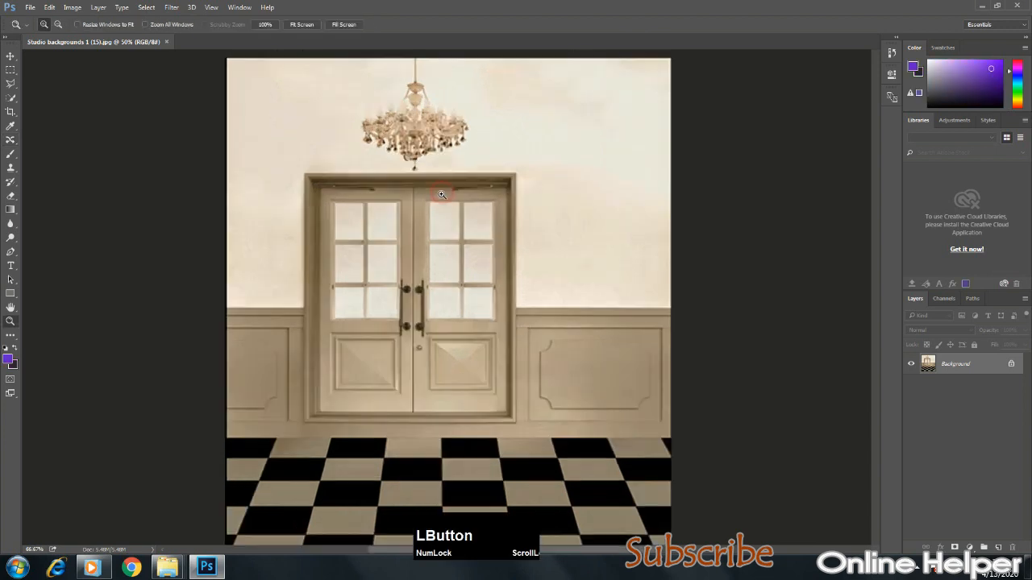
{"action": "left_click", "coordinate": [352, 209]}
{"action": "left_click_drag", "start_coordinate": [325, 210], "coordinate": [337, 321]}
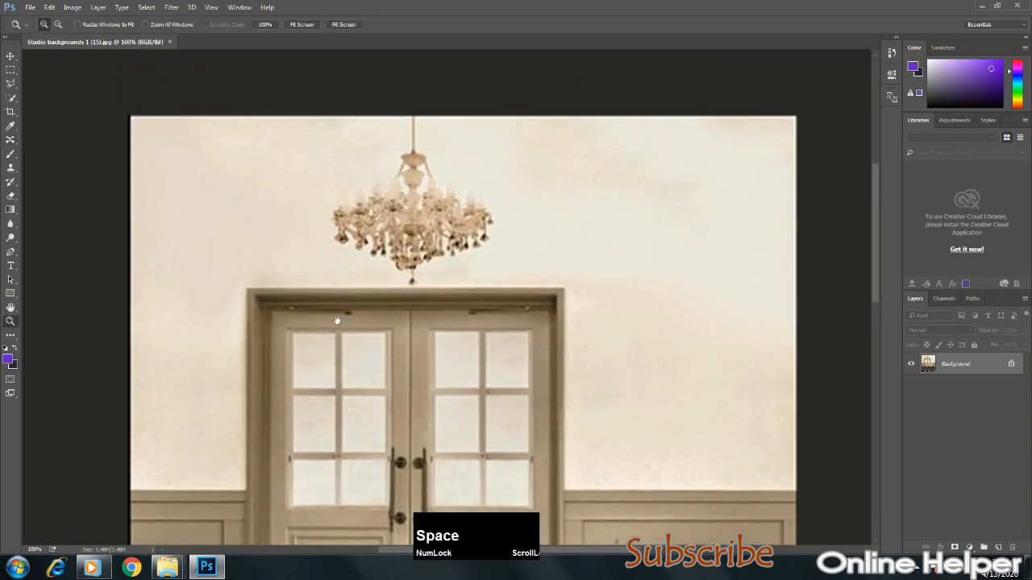
{"action": "left_click", "coordinate": [10, 140]}
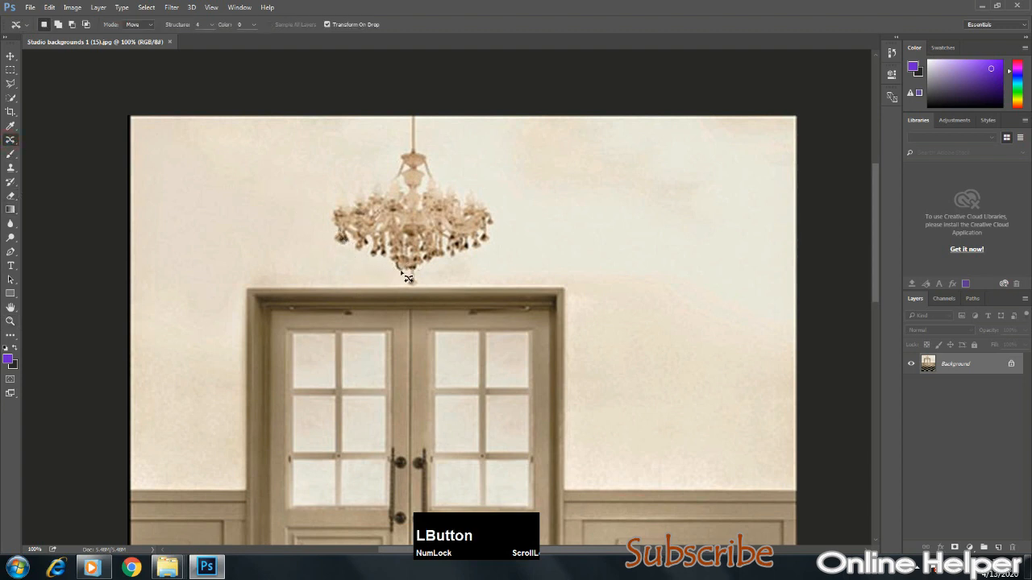
{"action": "mouse_move", "coordinate": [244, 291]}
{"action": "left_mouse_down"}
{"action": "mouse_move", "coordinate": [569, 293]}
{"action": "mouse_move", "coordinate": [568, 418]}
{"action": "left_mouse_up"}
{"action": "mouse_move", "coordinate": [529, 455]}
{"action": "left_mouse_down"}
{"action": "mouse_move", "coordinate": [237, 413]}
{"action": "mouse_move", "coordinate": [250, 292]}
{"action": "left_mouse_up"}
- Set the Content-Aware Move mode to Extend, shift the selected door section slightly upward to heighten the door, and apply it
{"action": "left_click", "coordinate": [148, 26]}
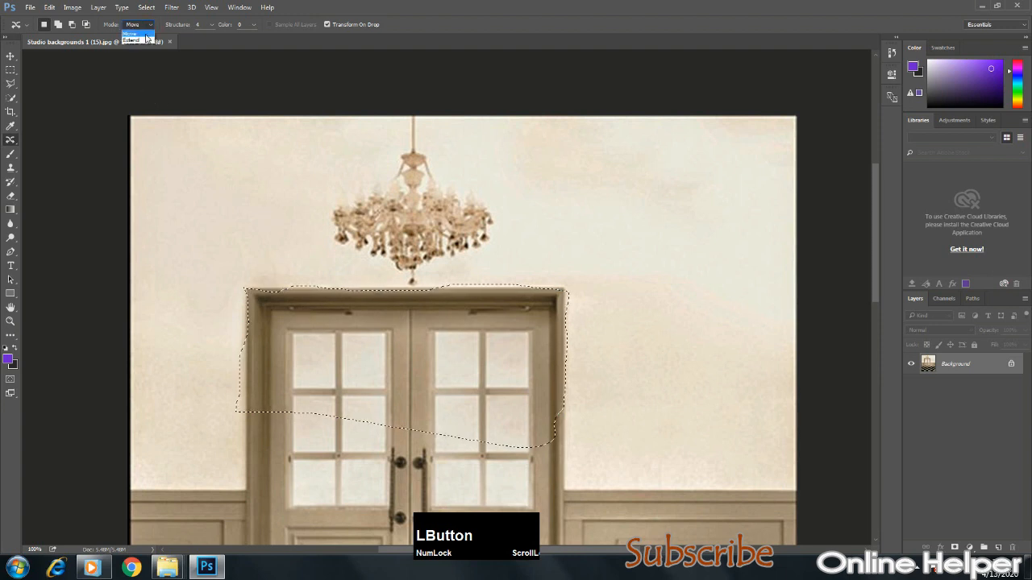
{"action": "left_click", "coordinate": [139, 41]}
{"action": "left_click_drag", "start_coordinate": [386, 340], "coordinate": [386, 304]}
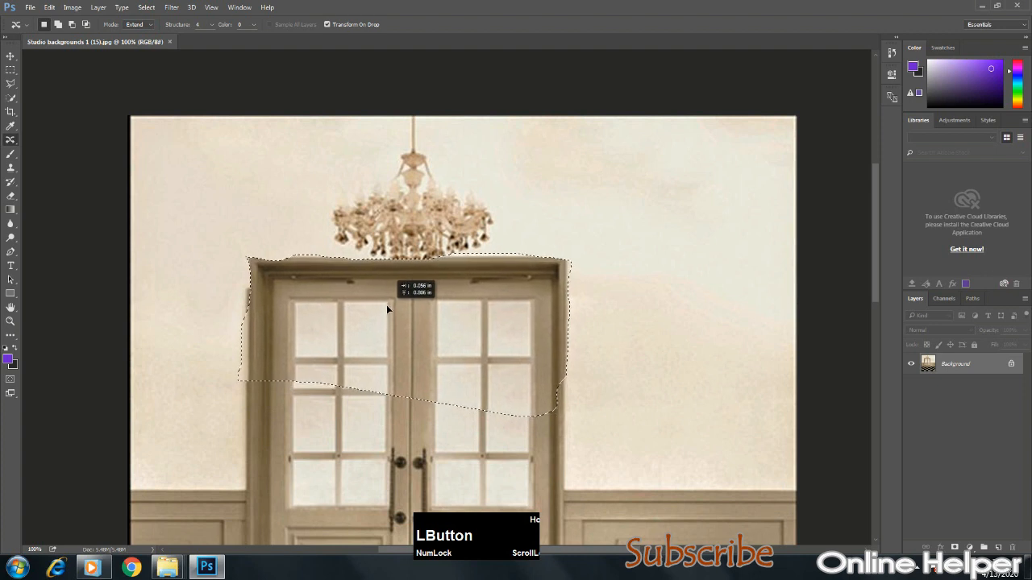
{"action": "right_click", "coordinate": [339, 445]}
{"action": "left_click", "coordinate": [168, 339]}
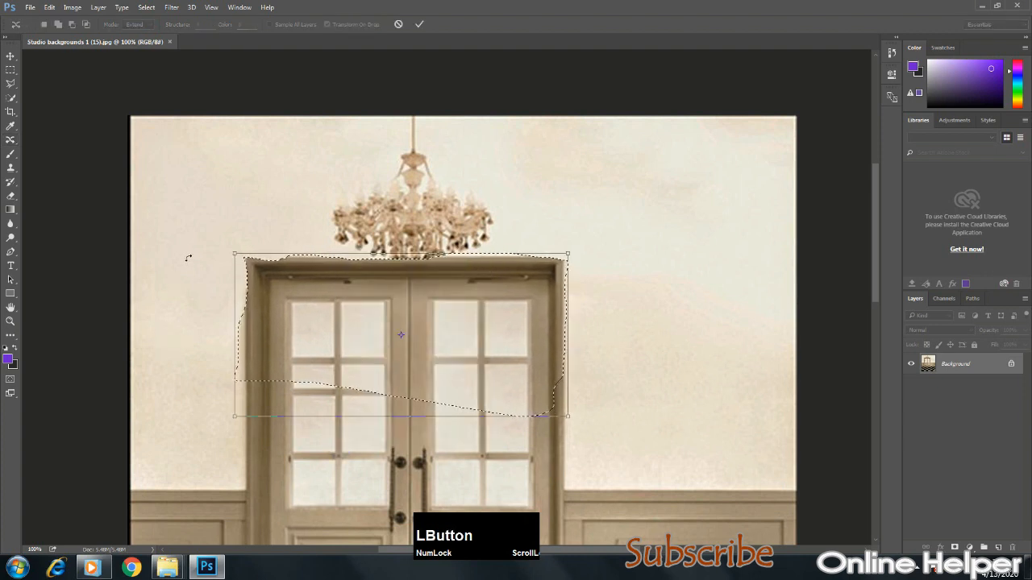
{"action": "key", "text": "Return"}
- Switch to the Red Eye Tool
{"action": "left_click", "coordinate": [10, 139]}
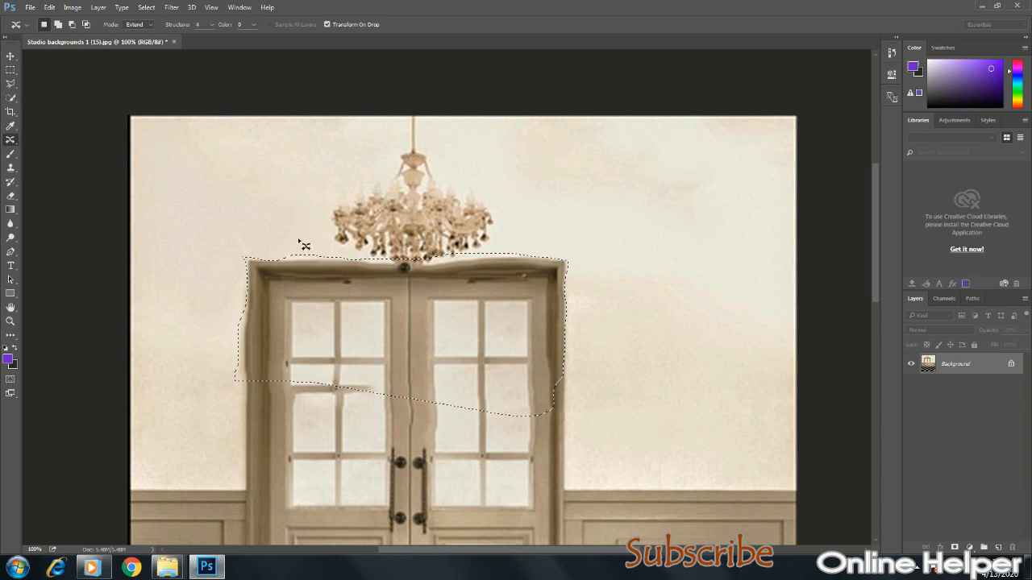
{"action": "left_click", "coordinate": [11, 144]}
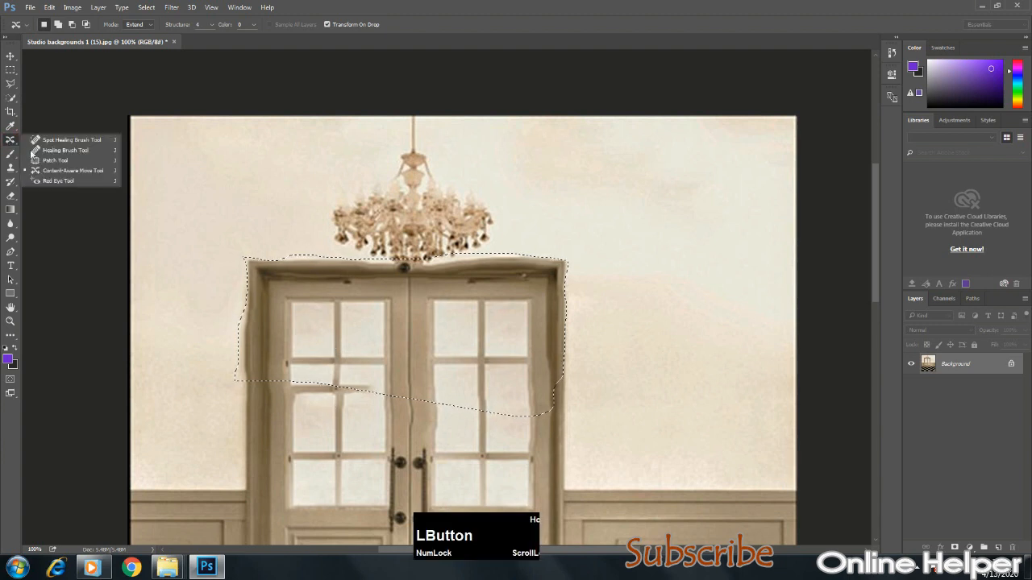
{"action": "left_click", "coordinate": [64, 181]}
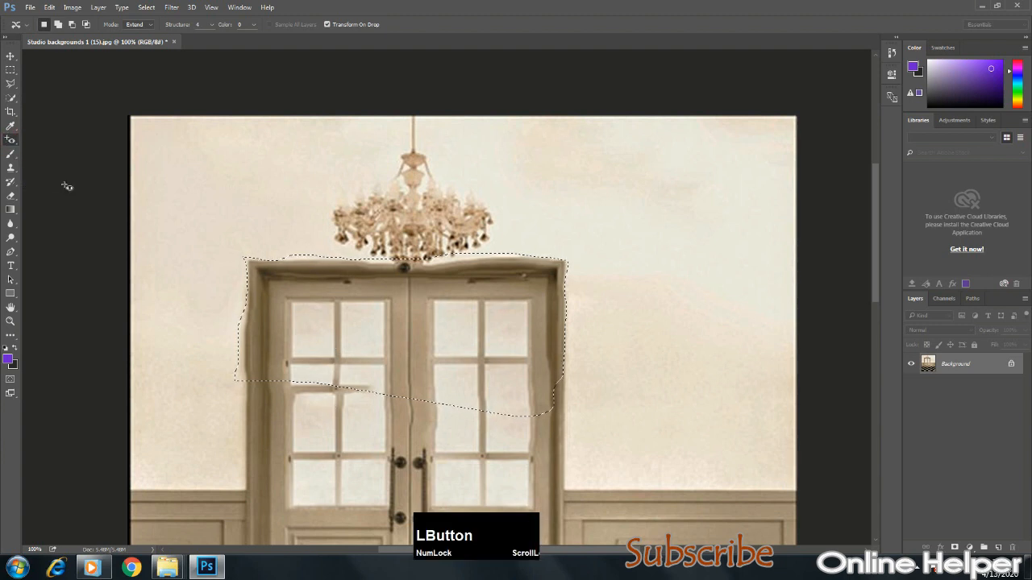
- Close the studio background without saving and open the portrait of the man in a dark suit
{"action": "left_click", "coordinate": [174, 42]}
{"action": "left_click", "coordinate": [536, 219]}
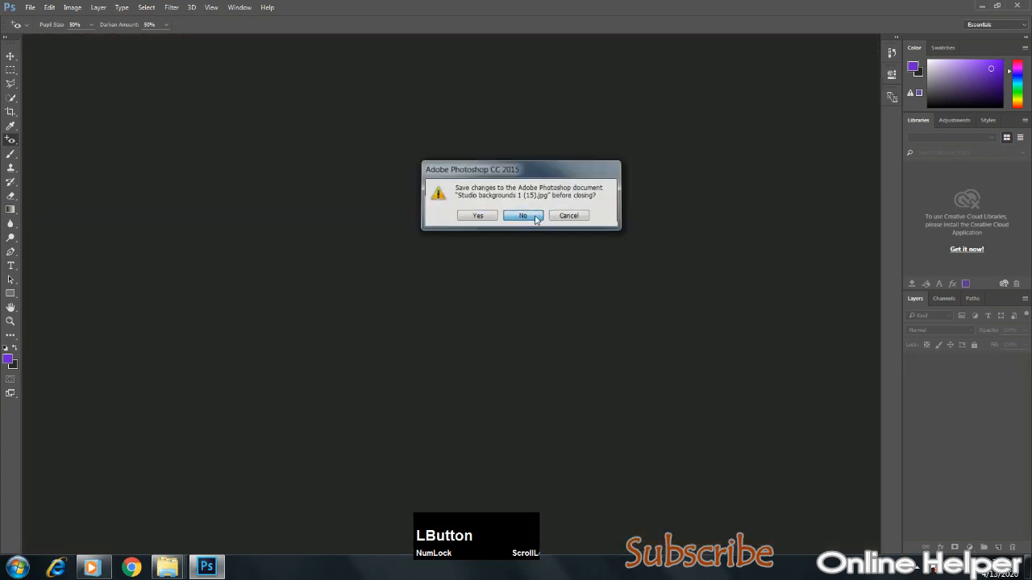
{"action": "double_click", "coordinate": [495, 227]}
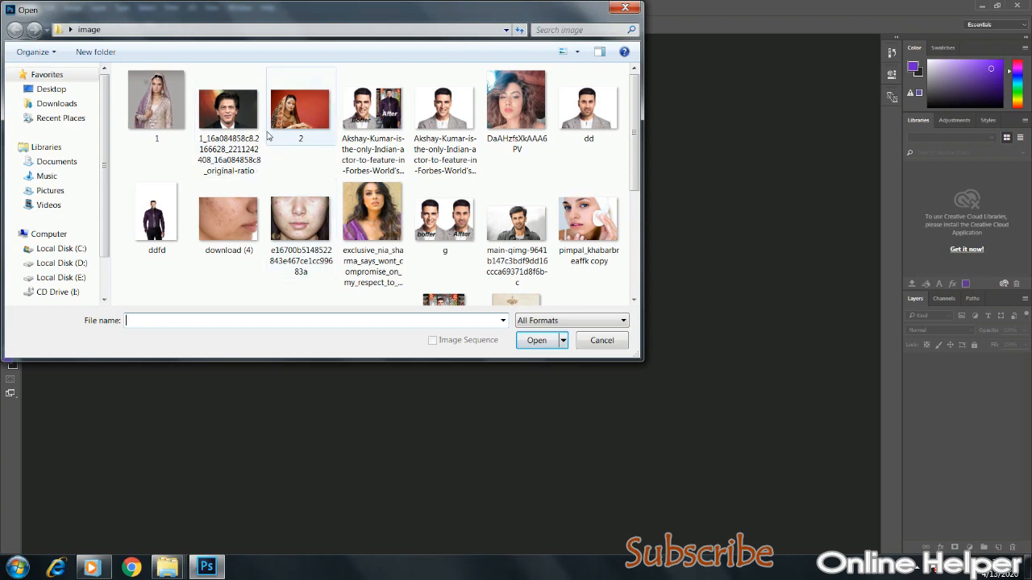
{"action": "double_click", "coordinate": [230, 113]}
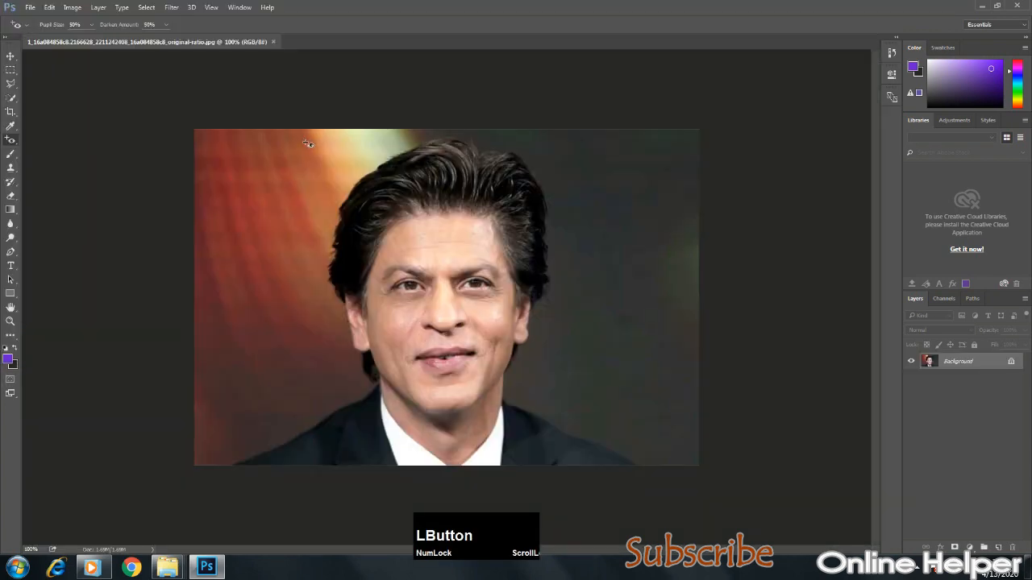
- Choose the Brush Tool with a soft round 13 px tip for work on the man's eyes
{"action": "key", "text": "ctrl+equal"}
{"action": "key", "text": "ctrl+equal"}
{"action": "key", "text": "ctrl+equal"}
{"action": "key", "text": "ctrl+equal"}
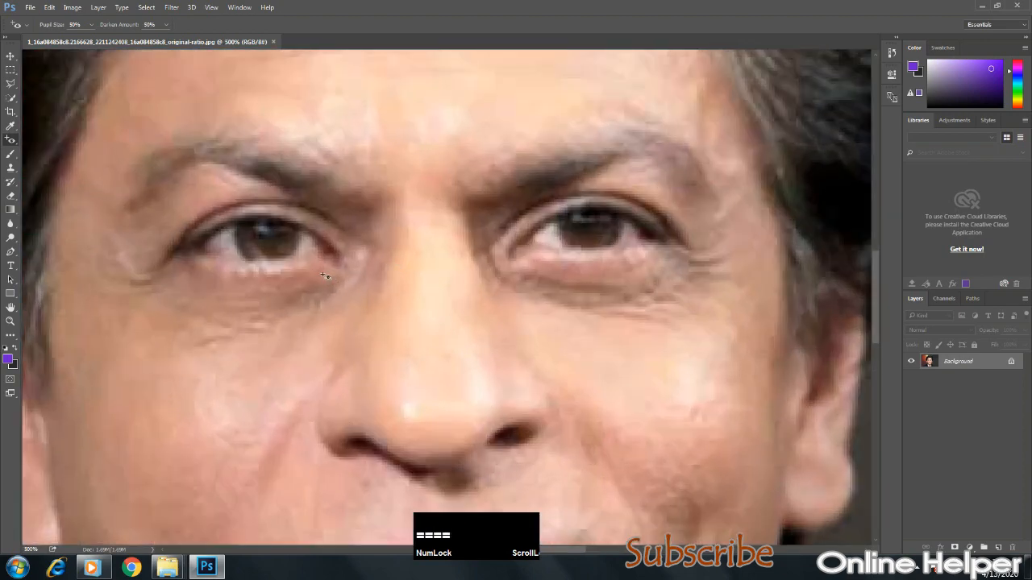
{"action": "key", "text": "b"}
{"action": "right_click", "coordinate": [314, 267]}
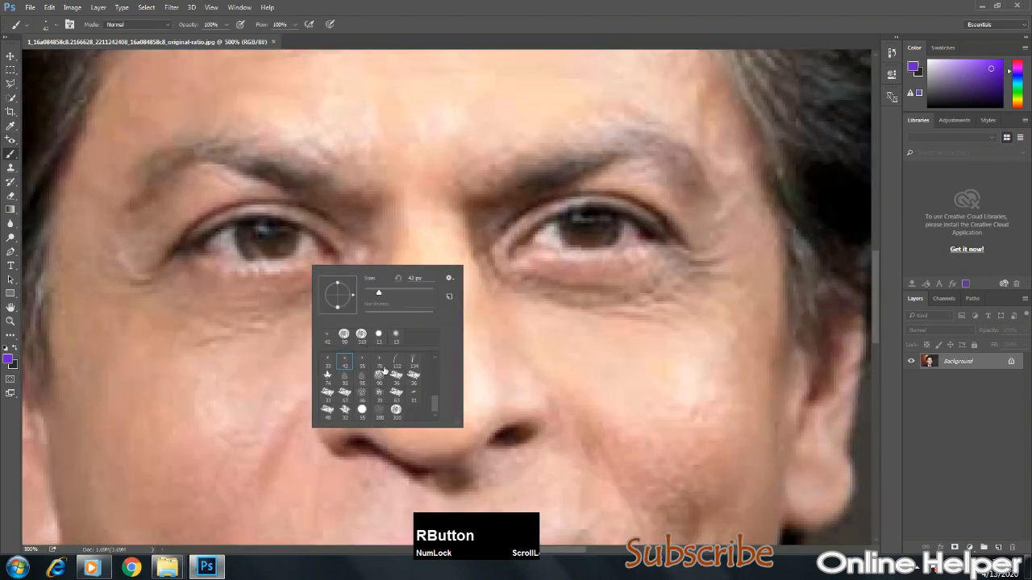
{"action": "left_click", "coordinate": [393, 339]}
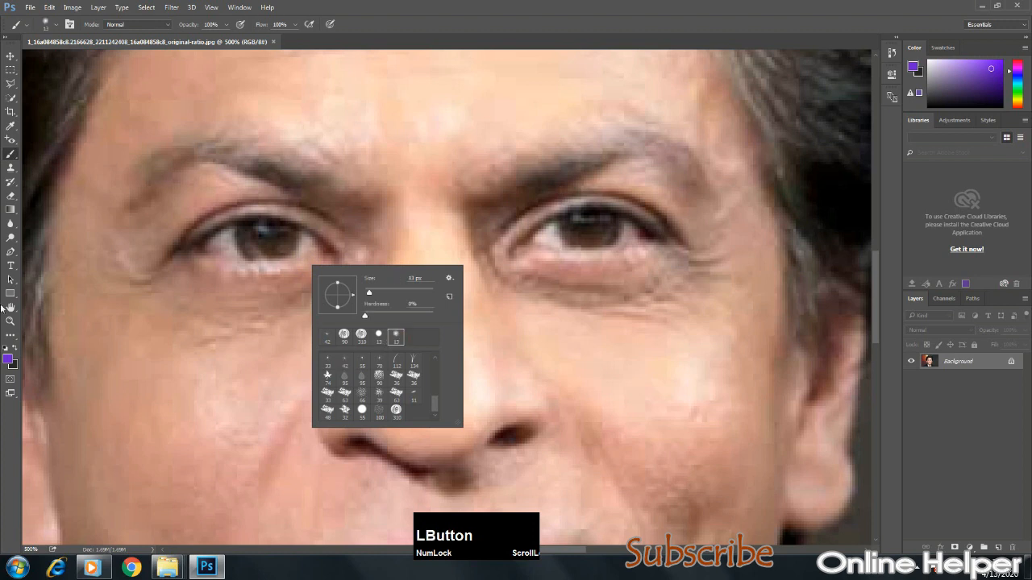
- Set the foreground colour to red cd3639 and paint over the pupil of the eye on the image's left side
{"action": "left_click", "coordinate": [10, 361]}
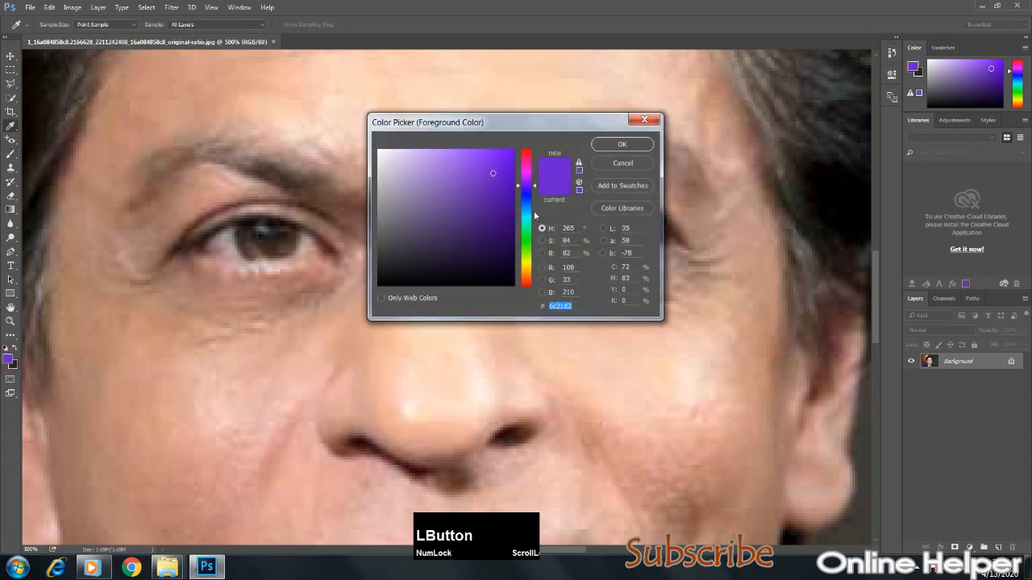
{"action": "left_click_drag", "start_coordinate": [530, 178], "coordinate": [530, 150]}
{"action": "left_click", "coordinate": [479, 176]}
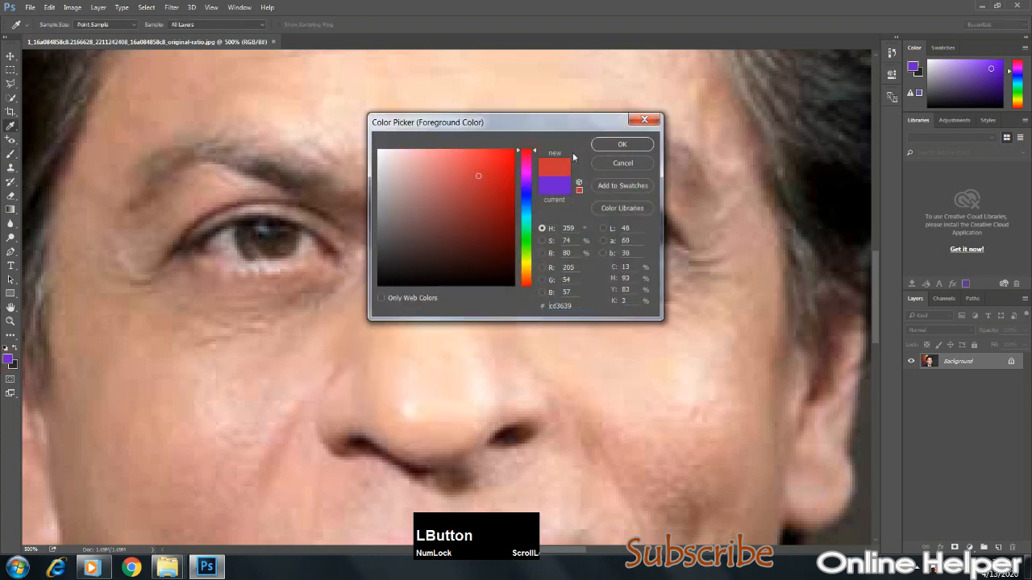
{"action": "left_click", "coordinate": [599, 145]}
{"action": "left_click_drag", "start_coordinate": [262, 234], "coordinate": [272, 236]}
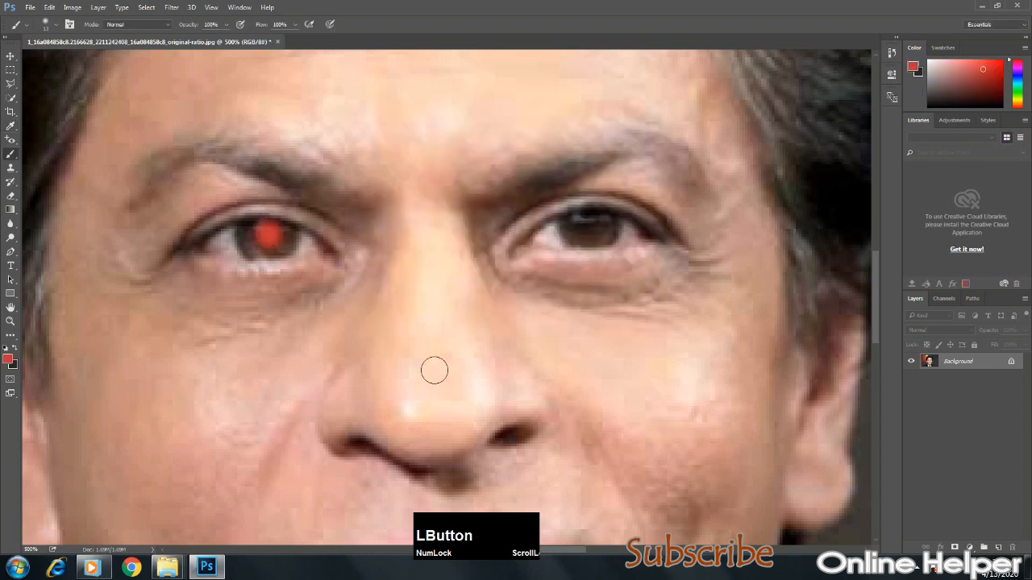
- Try to remove the red from the painted pupil with the Red Eye Tool
{"action": "left_click", "coordinate": [10, 153]}
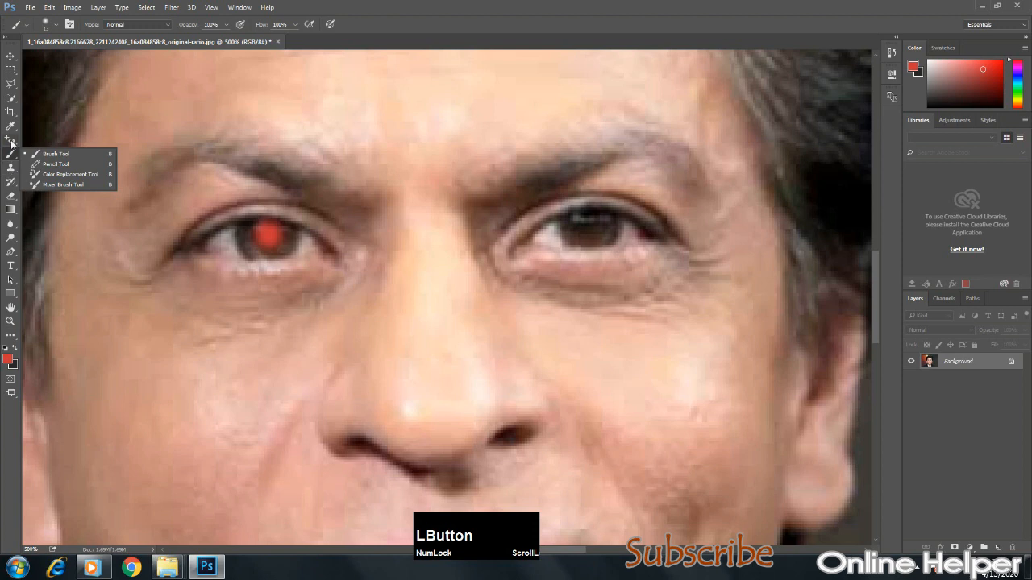
{"action": "left_click", "coordinate": [11, 140]}
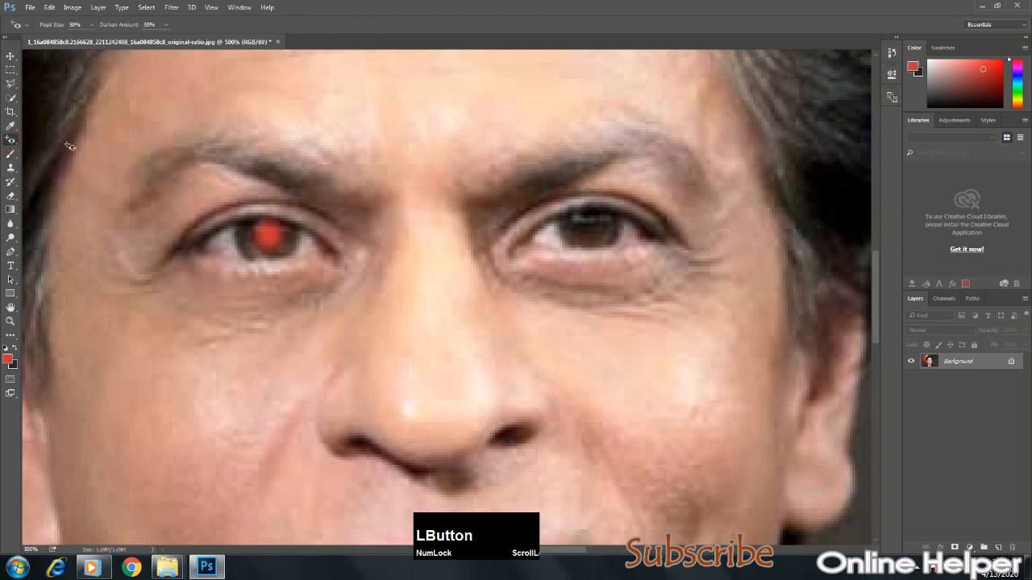
{"action": "left_click", "coordinate": [276, 238]}
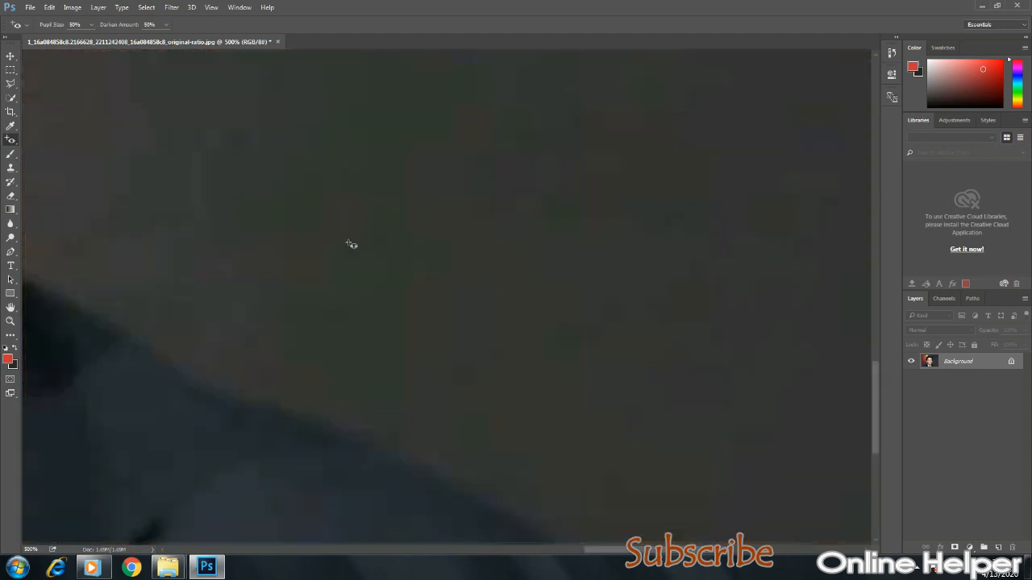
{"action": "left_click", "coordinate": [349, 243]}
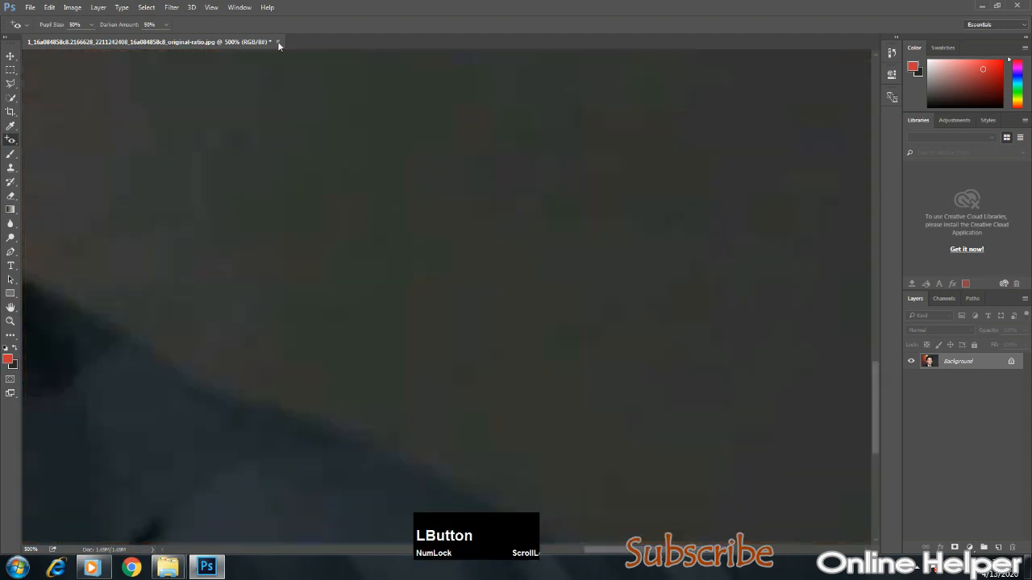
- Close the edited portrait without saving and reopen the original portrait of the man in a dark suit
{"action": "left_click", "coordinate": [277, 42]}
{"action": "left_click", "coordinate": [463, 220]}
{"action": "double_click", "coordinate": [464, 220]}
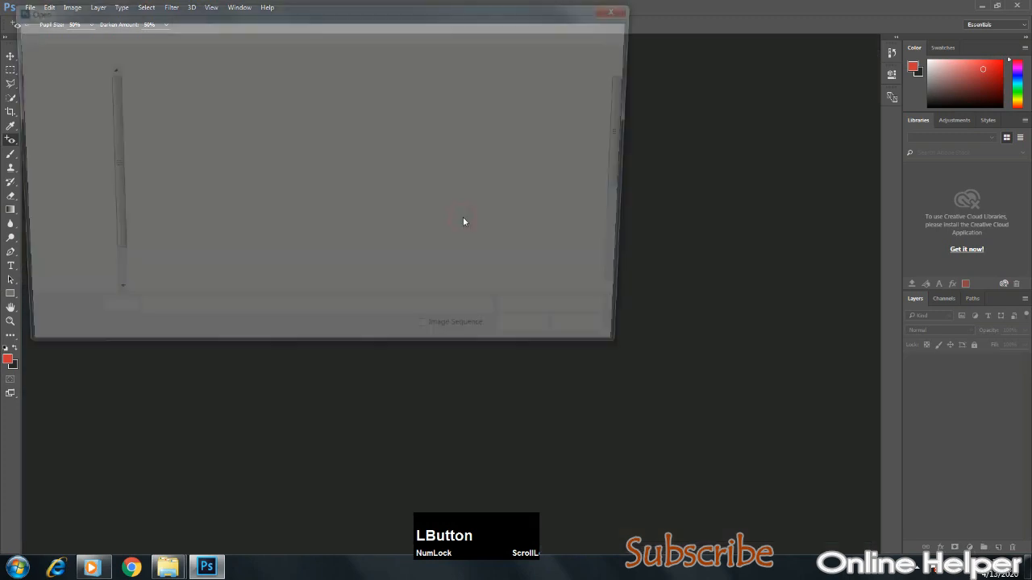
{"action": "left_click", "coordinate": [274, 107]}
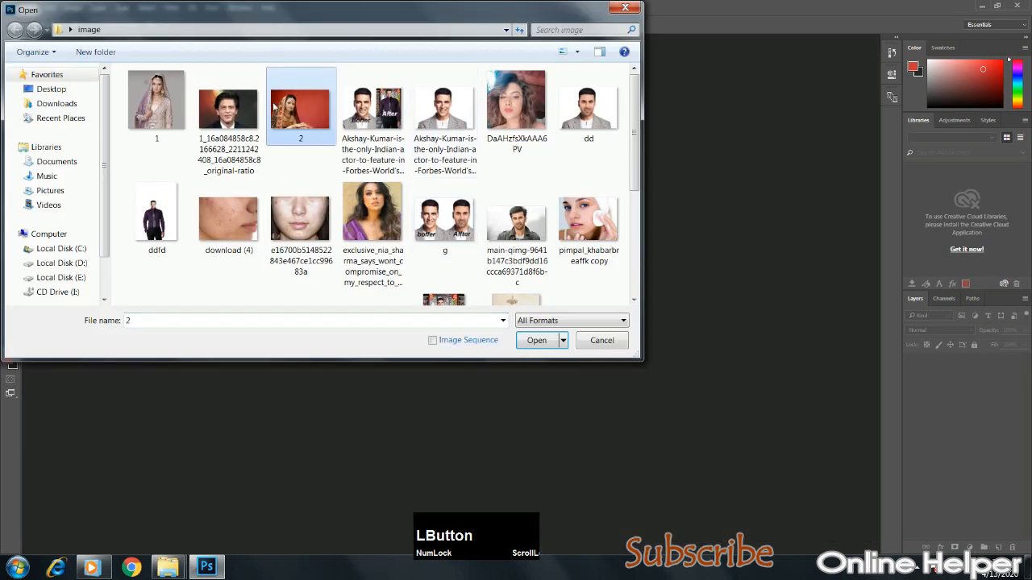
{"action": "double_click", "coordinate": [228, 108]}
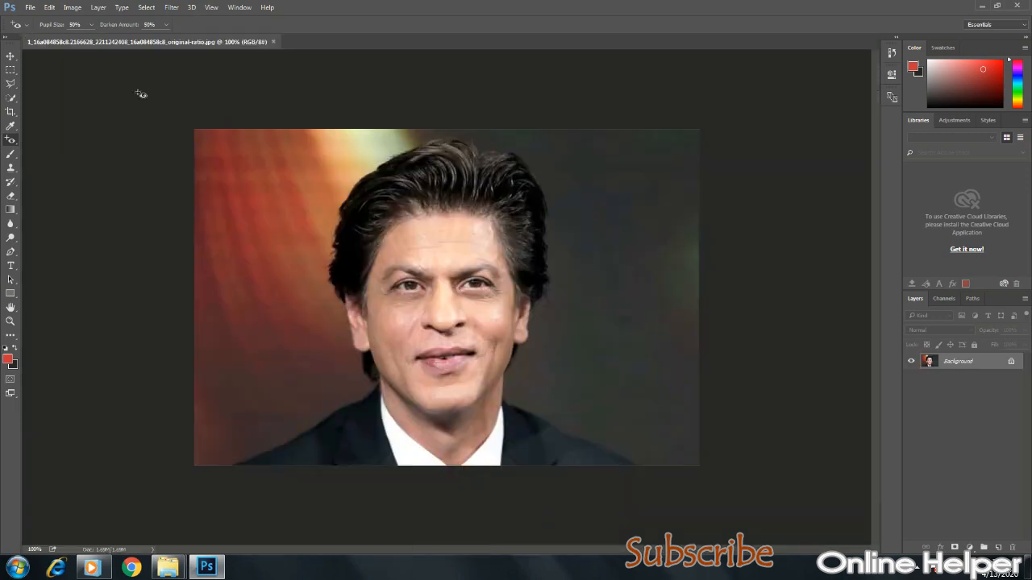
- Switch from the Red Eye Tool to the Brush Tool
{"action": "left_click", "coordinate": [9, 127]}
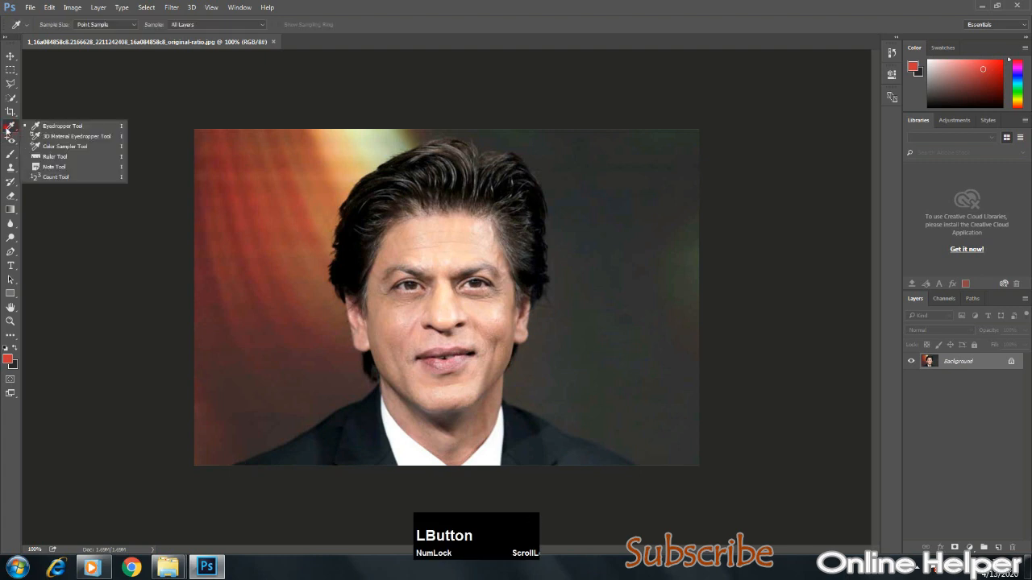
{"action": "left_click", "coordinate": [7, 131]}
{"action": "key", "text": "b"}
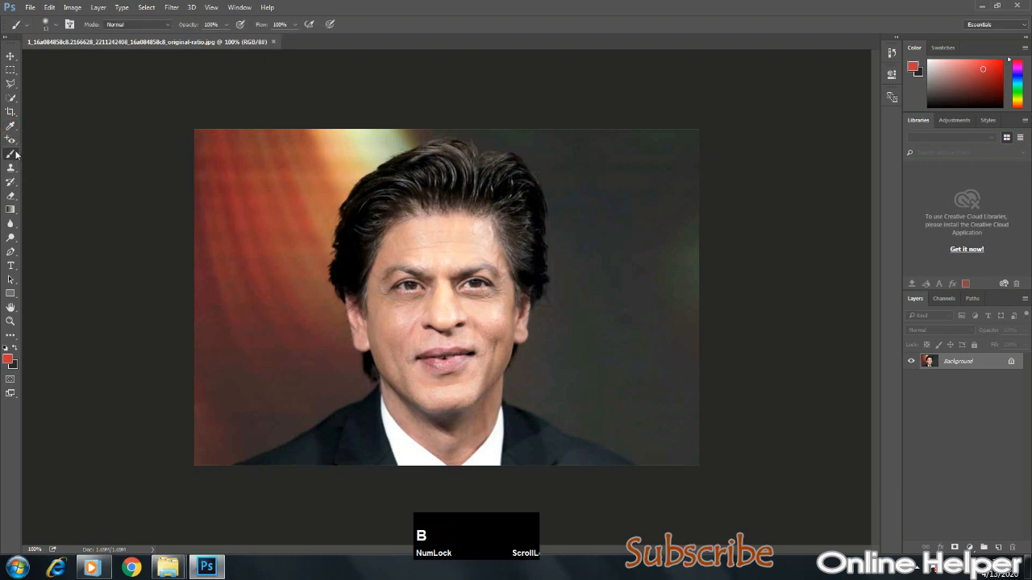
{"action": "left_click", "coordinate": [14, 161]}
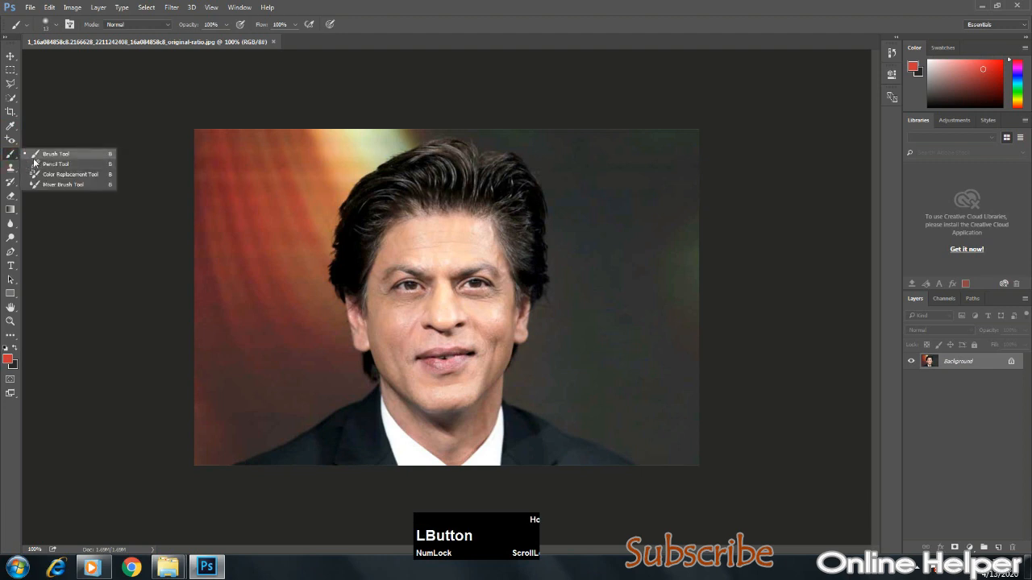
{"action": "left_click", "coordinate": [35, 158]}
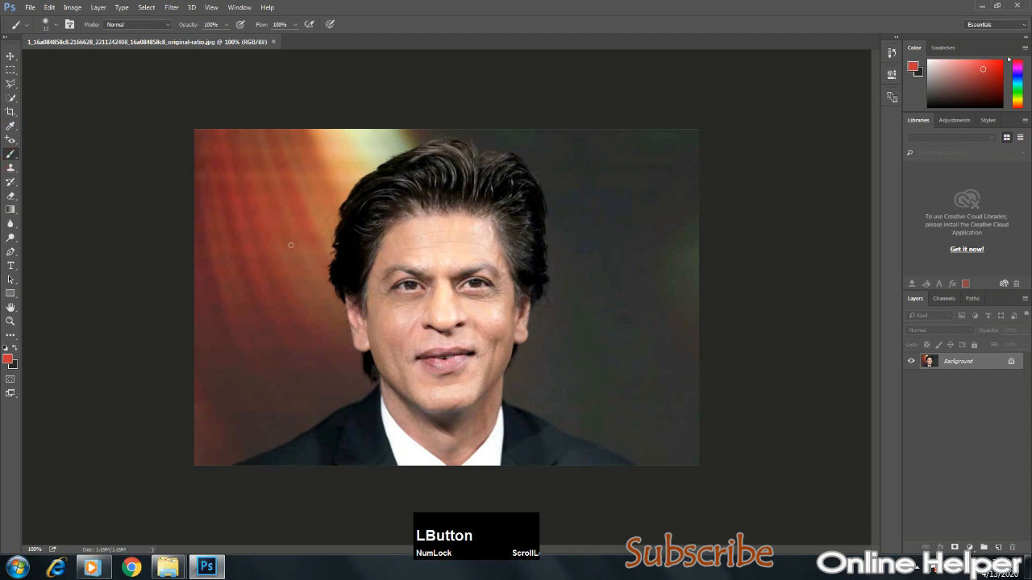
- Enlarge the soft brush and paint broad red strokes over the man's face and front hair
{"action": "key", "text": "bracketright"}
{"action": "key", "text": "bracketright"}
{"action": "key", "text": "bracketright"}
{"action": "key", "text": "bracketright"}
{"action": "key", "text": "bracketright"}
{"action": "key", "text": "bracketright"}
{"action": "key", "text": "bracketright"}
{"action": "key", "text": "bracketright"}
{"action": "key", "text": "bracketright"}
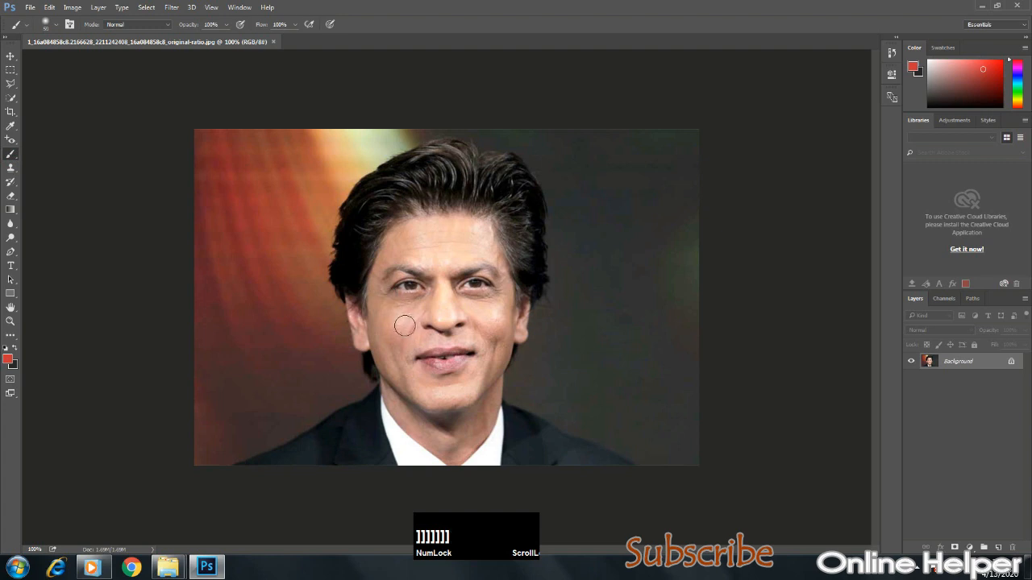
{"action": "mouse_move", "coordinate": [403, 327]}
{"action": "left_mouse_down"}
{"action": "mouse_move", "coordinate": [398, 277]}
{"action": "mouse_move", "coordinate": [464, 346]}
{"action": "mouse_move", "coordinate": [459, 356]}
{"action": "mouse_move", "coordinate": [474, 249]}
{"action": "mouse_move", "coordinate": [485, 359]}
{"action": "mouse_move", "coordinate": [478, 238]}
{"action": "mouse_move", "coordinate": [502, 340]}
{"action": "mouse_move", "coordinate": [395, 185]}
{"action": "mouse_move", "coordinate": [399, 233]}
{"action": "left_mouse_up"}
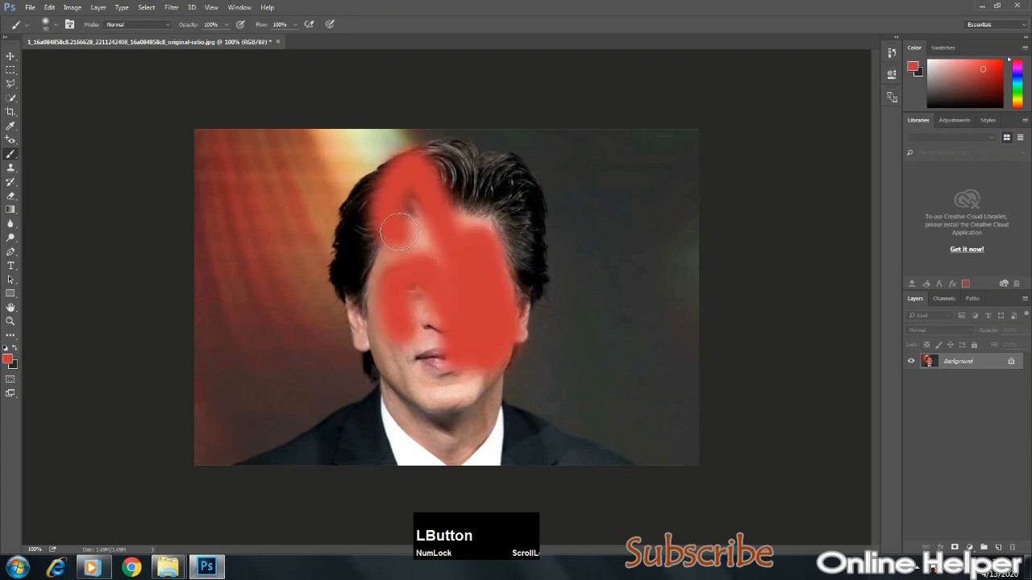
- Undo the red brush strokes painted over the man's face and hair
{"action": "key", "text": "ctrl+alt+z"}
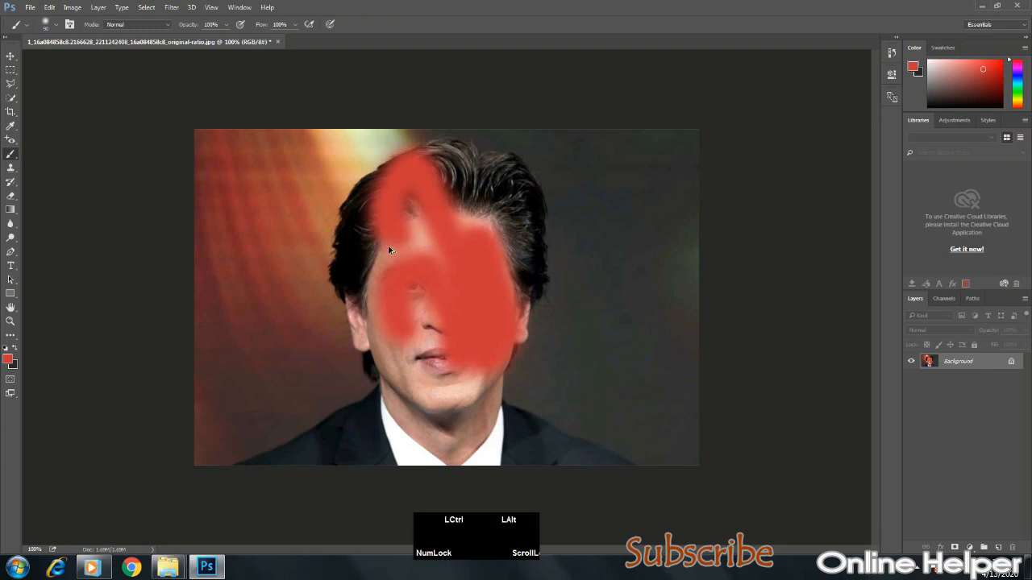
{"action": "key", "text": "ctrl+alt+z"}
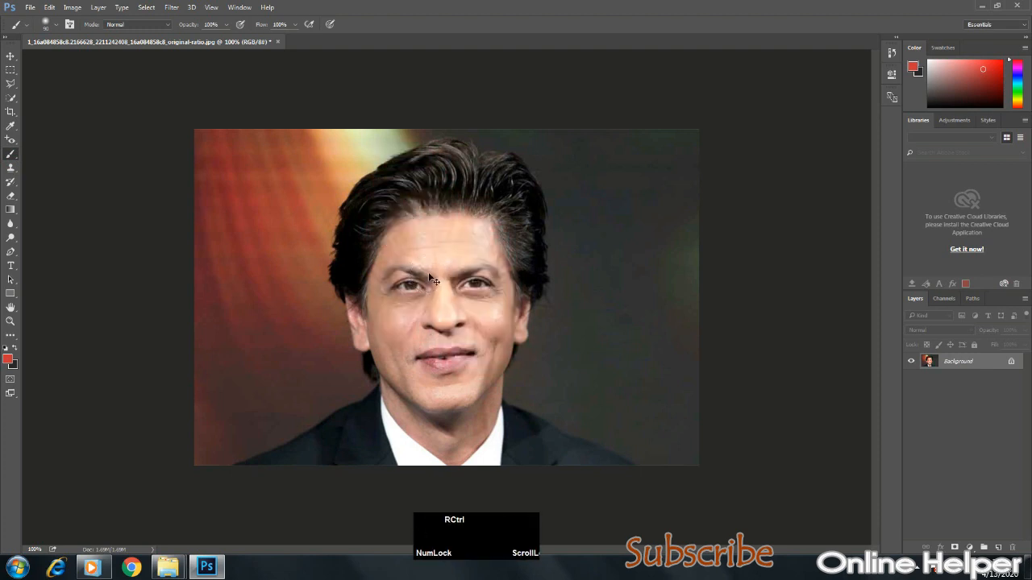
- Try a soft red brush stroke on the man's cheek, then undo it
{"action": "key", "text": "ctrl+equal"}
{"action": "key", "text": "ctrl+equal"}
{"action": "key", "text": "ctrl+equal"}
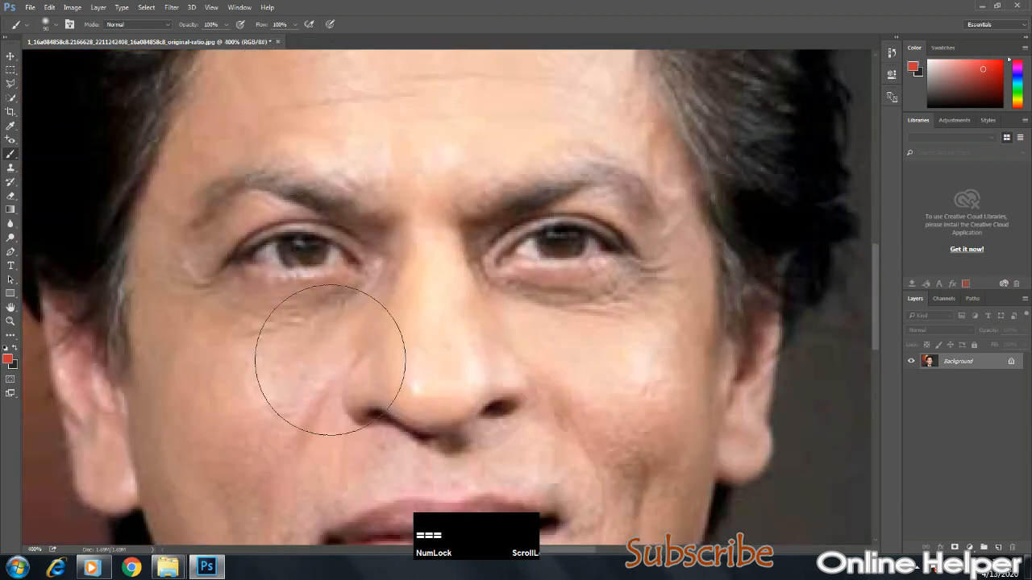
{"action": "key", "text": "space"}
{"action": "left_click_drag", "start_coordinate": [428, 414], "coordinate": [440, 281]}
{"action": "mouse_move", "coordinate": [347, 324]}
{"action": "left_mouse_down"}
{"action": "mouse_move", "coordinate": [376, 376]}
{"action": "mouse_move", "coordinate": [402, 396]}
{"action": "left_mouse_up"}
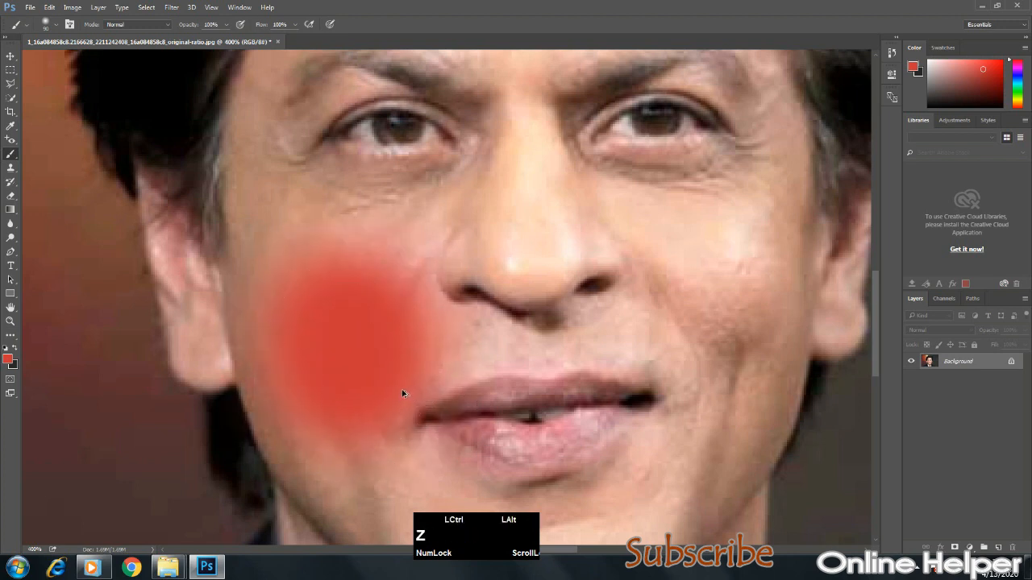
{"action": "key", "text": "ctrl+alt+z"}
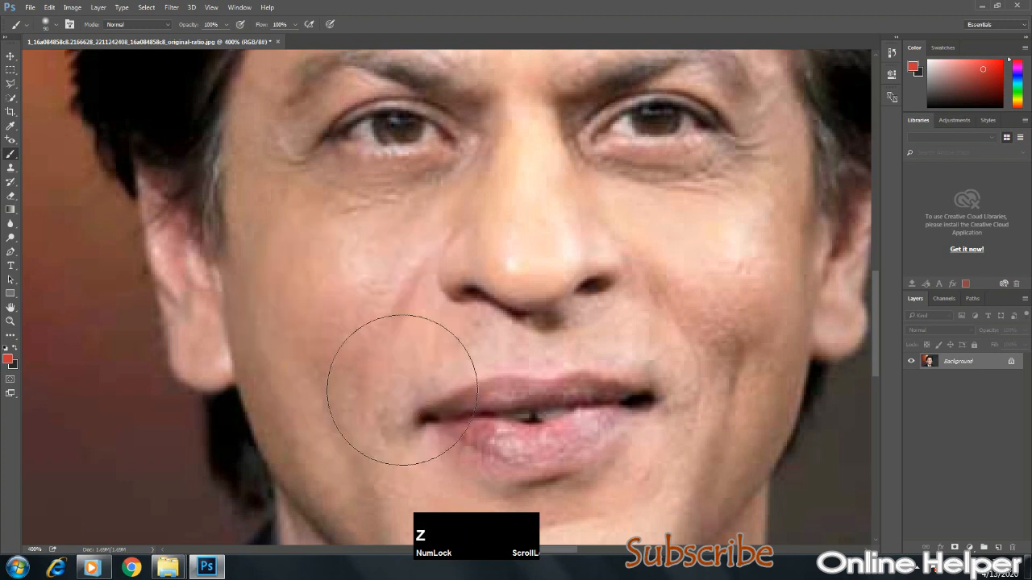
- Sample the cheek's skin tone as the brush colour and set the brush to 24% opacity and 37% flow
{"action": "left_click", "coordinate": [352, 303], "text": "alt"}
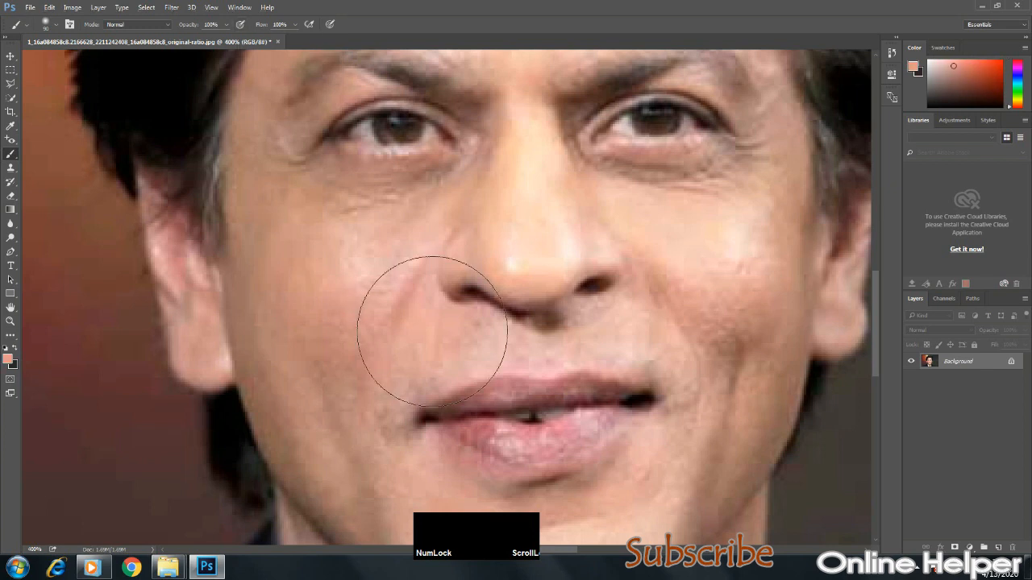
{"action": "mouse_move", "coordinate": [422, 327]}
{"action": "left_mouse_down"}
{"action": "mouse_move", "coordinate": [403, 314]}
{"action": "mouse_move", "coordinate": [382, 387]}
{"action": "mouse_move", "coordinate": [438, 449]}
{"action": "left_mouse_up"}
{"action": "key", "text": "ctrl+z"}
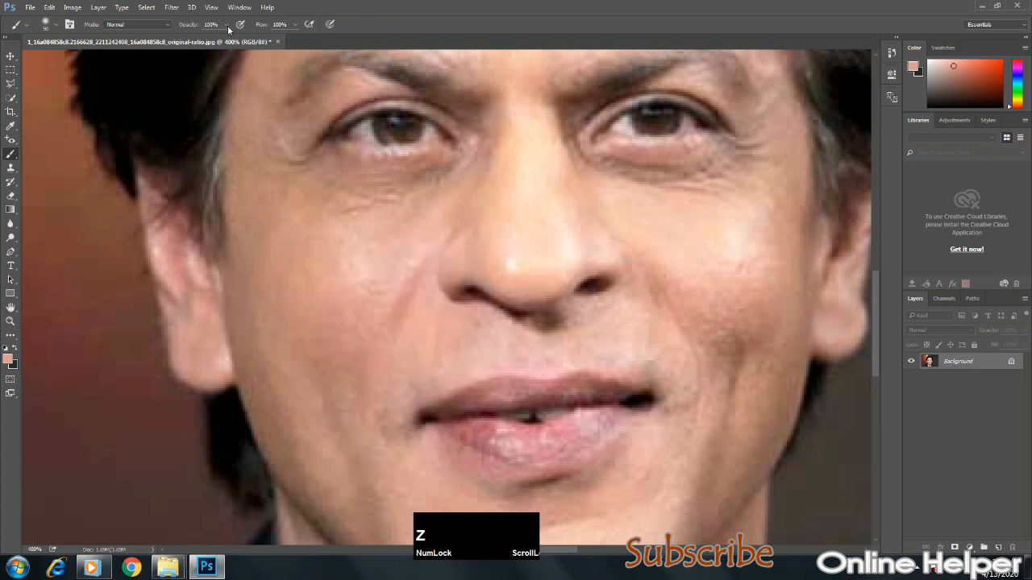
{"action": "left_click_drag", "start_coordinate": [228, 25], "coordinate": [196, 40]}
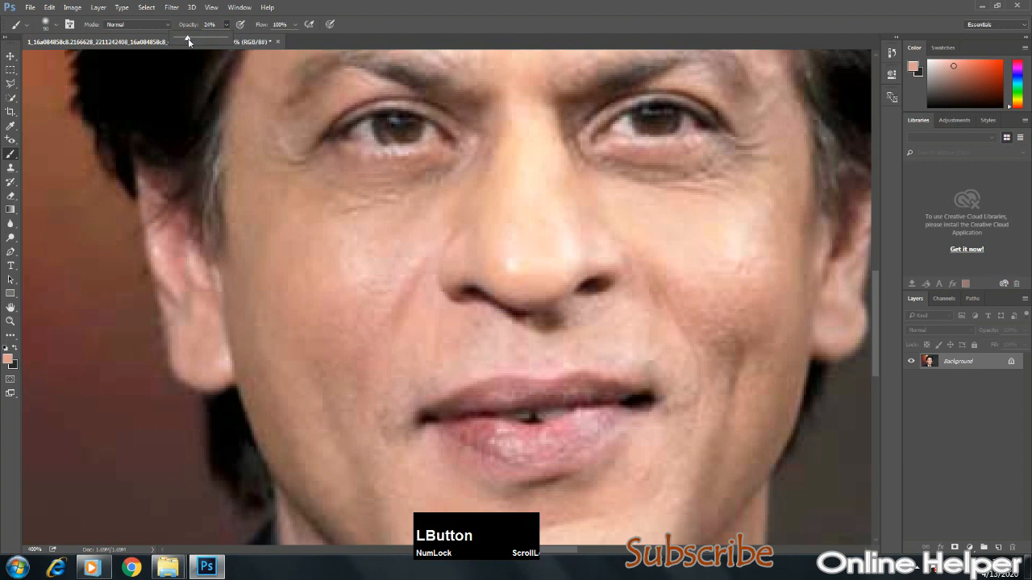
{"action": "left_click_drag", "start_coordinate": [297, 28], "coordinate": [263, 41]}
- Brush the sampled skin tone softly over both of the man's cheeks to smooth the skin
{"action": "mouse_move", "coordinate": [360, 293]}
{"action": "left_mouse_down"}
{"action": "mouse_move", "coordinate": [355, 338]}
{"action": "mouse_move", "coordinate": [335, 355]}
{"action": "mouse_move", "coordinate": [353, 440]}
{"action": "left_mouse_up"}
{"action": "mouse_move", "coordinate": [339, 317]}
{"action": "left_mouse_down"}
{"action": "mouse_move", "coordinate": [346, 262]}
{"action": "mouse_move", "coordinate": [379, 274]}
{"action": "mouse_move", "coordinate": [327, 258]}
{"action": "mouse_move", "coordinate": [408, 284]}
{"action": "mouse_move", "coordinate": [419, 326]}
{"action": "mouse_move", "coordinate": [617, 326]}
{"action": "mouse_move", "coordinate": [455, 366]}
{"action": "left_mouse_up"}
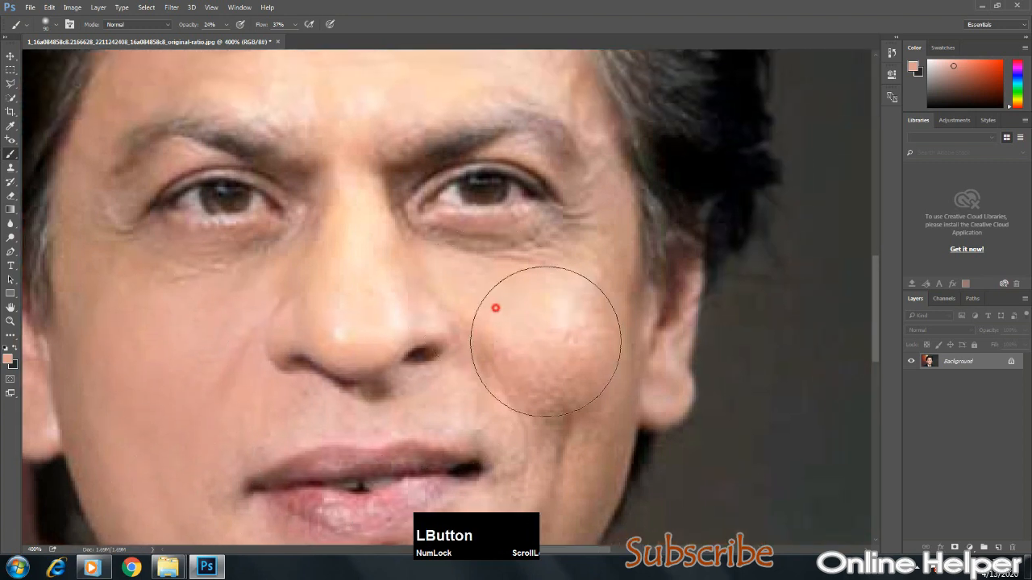
{"action": "mouse_move", "coordinate": [546, 341]}
{"action": "left_mouse_down"}
{"action": "mouse_move", "coordinate": [588, 336]}
{"action": "mouse_move", "coordinate": [567, 491]}
{"action": "mouse_move", "coordinate": [599, 308]}
{"action": "mouse_move", "coordinate": [588, 343]}
{"action": "mouse_move", "coordinate": [543, 307]}
{"action": "left_mouse_up"}
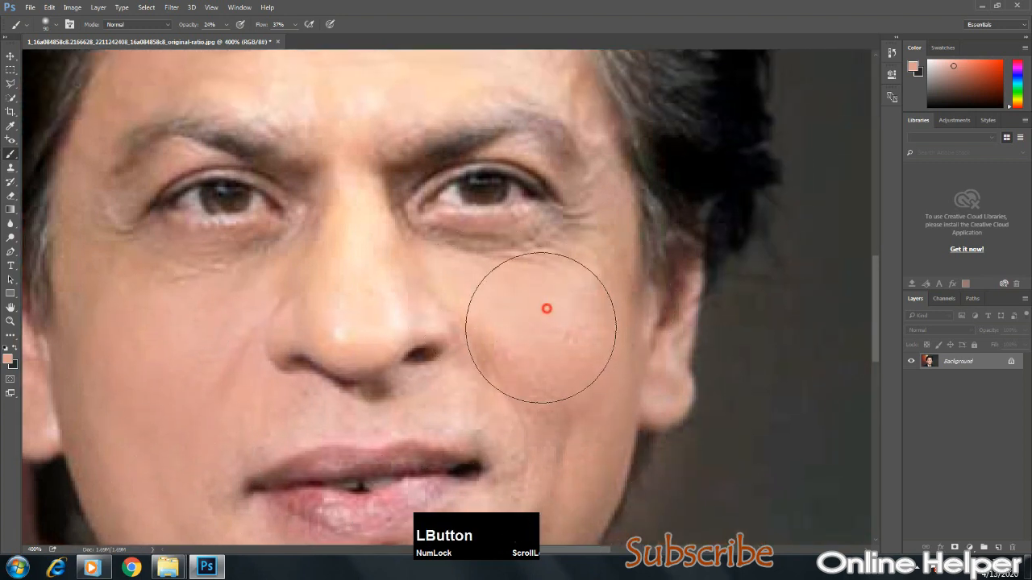
{"action": "left_click_drag", "start_coordinate": [56, 253], "coordinate": [203, 201]}
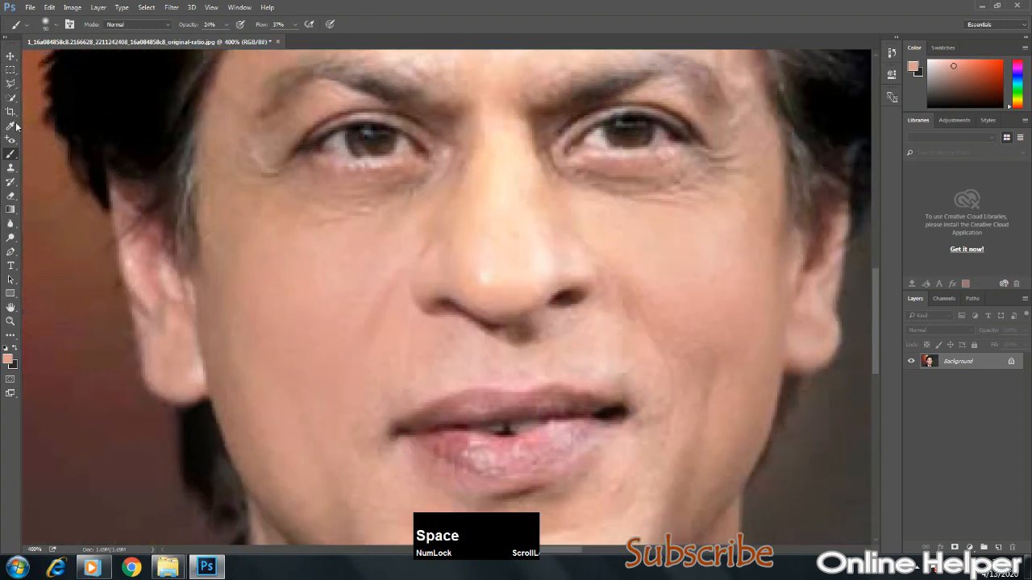
- Switch to the Pencil Tool and draw thin skin-coloured lines on the cheek beside the nose
{"action": "left_click", "coordinate": [10, 154]}
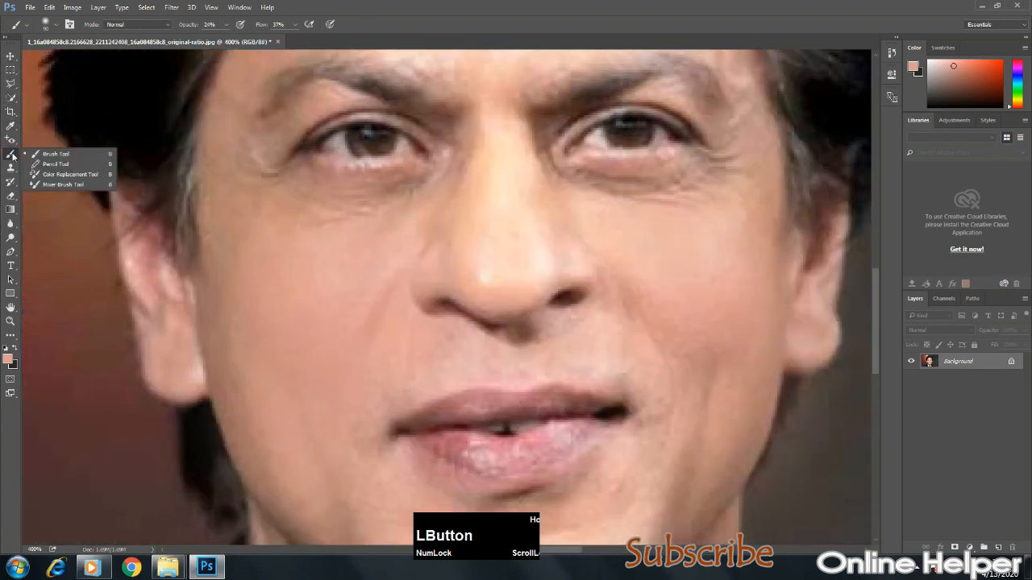
{"action": "left_click", "coordinate": [55, 164]}
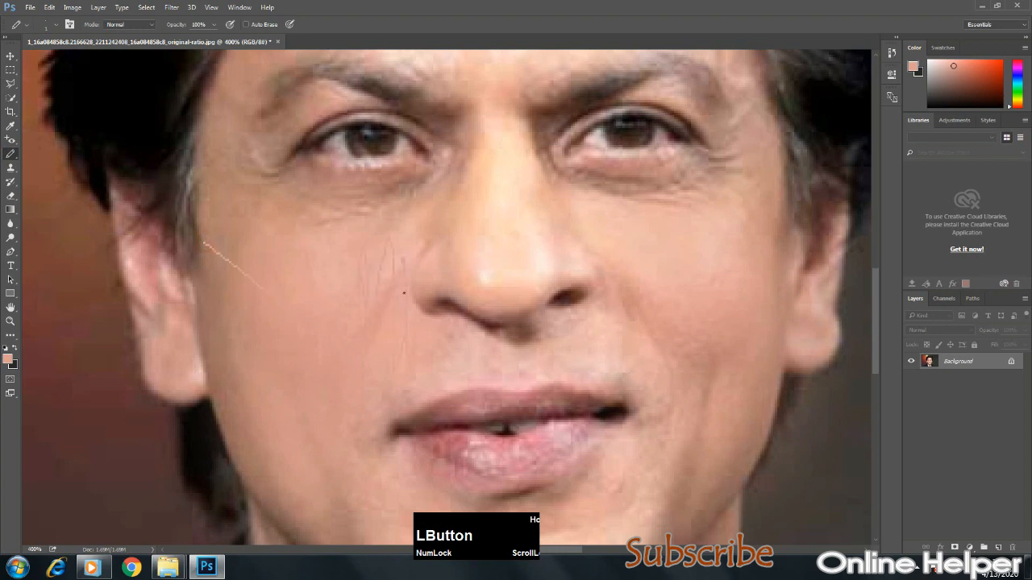
- Switch to the Color Replacement Tool and recolour the cheek with the sampled skin tone
{"action": "left_click", "coordinate": [9, 158]}
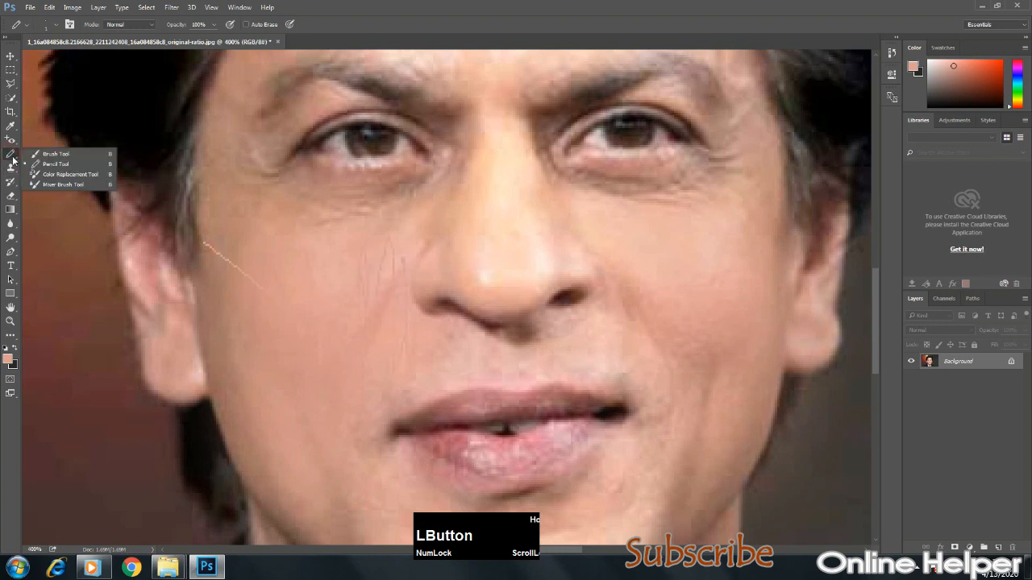
{"action": "left_click", "coordinate": [60, 175]}
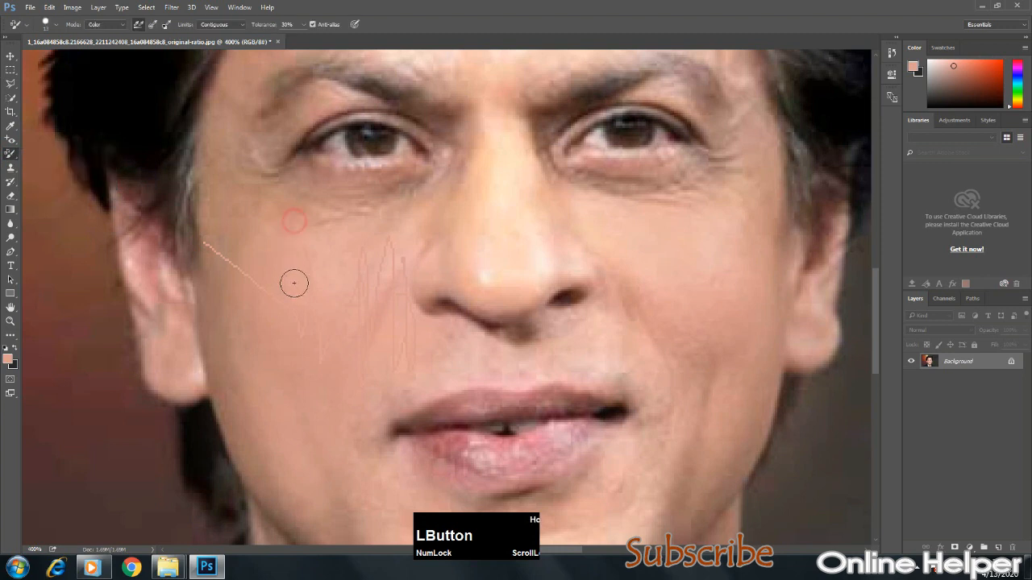
{"action": "mouse_move", "coordinate": [382, 375]}
{"action": "left_mouse_down"}
{"action": "mouse_move", "coordinate": [426, 193]}
{"action": "mouse_move", "coordinate": [405, 260]}
{"action": "mouse_move", "coordinate": [356, 281]}
{"action": "mouse_move", "coordinate": [300, 334]}
{"action": "mouse_move", "coordinate": [294, 368]}
{"action": "mouse_move", "coordinate": [302, 353]}
{"action": "mouse_move", "coordinate": [401, 336]}
{"action": "left_mouse_up"}
- Switch to the Mixer Brush Tool and blend the skin on the cheek and around the mouth
{"action": "left_click", "coordinate": [10, 159]}
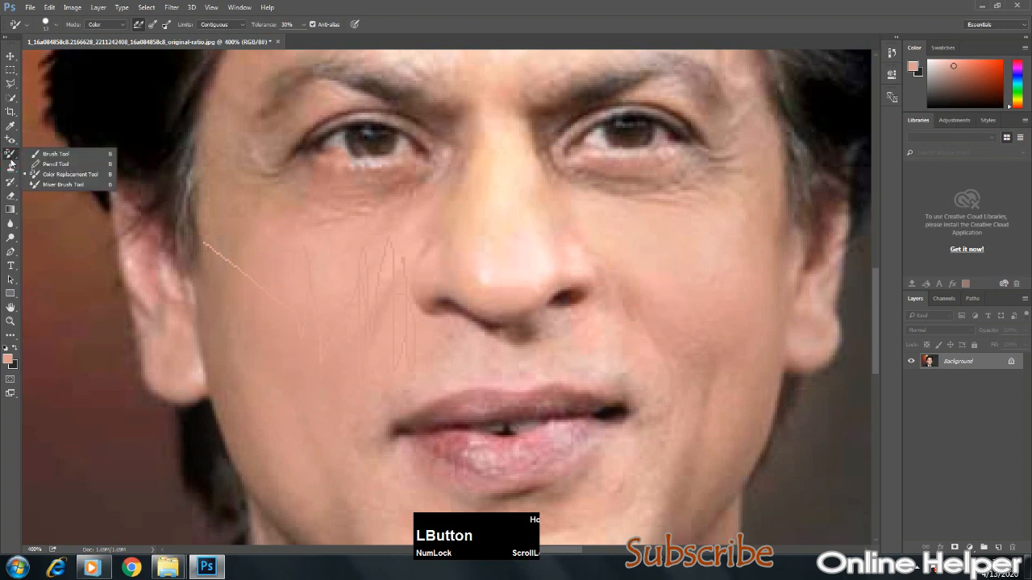
{"action": "left_click", "coordinate": [54, 185]}
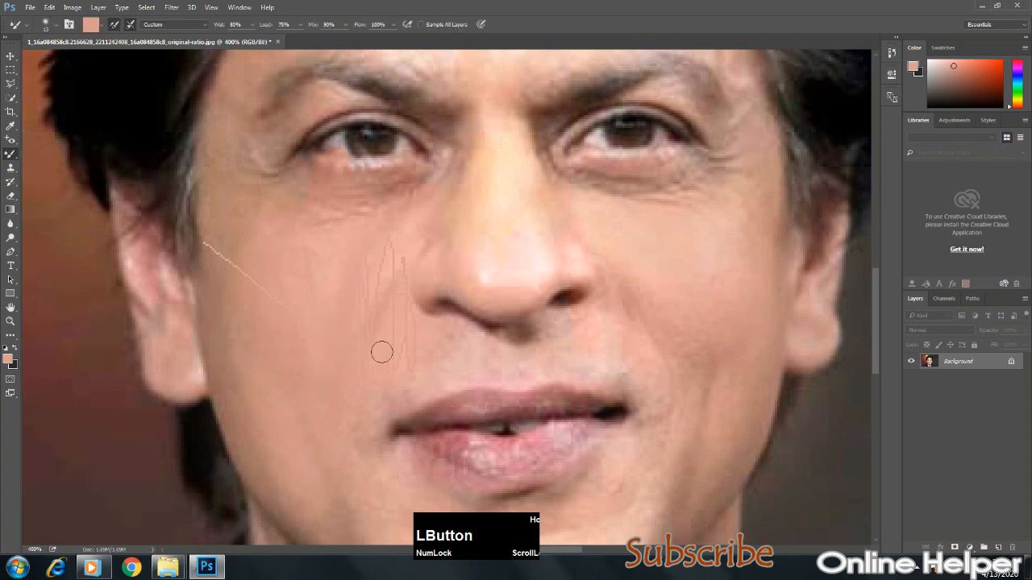
{"action": "mouse_move", "coordinate": [425, 412]}
{"action": "left_mouse_down"}
{"action": "mouse_move", "coordinate": [491, 405]}
{"action": "mouse_move", "coordinate": [488, 364]}
{"action": "mouse_move", "coordinate": [520, 376]}
{"action": "mouse_move", "coordinate": [592, 482]}
{"action": "mouse_move", "coordinate": [595, 428]}
{"action": "mouse_move", "coordinate": [519, 428]}
{"action": "mouse_move", "coordinate": [506, 489]}
{"action": "mouse_move", "coordinate": [505, 453]}
{"action": "mouse_move", "coordinate": [569, 375]}
{"action": "mouse_move", "coordinate": [576, 399]}
{"action": "mouse_move", "coordinate": [504, 459]}
{"action": "mouse_move", "coordinate": [406, 379]}
{"action": "mouse_move", "coordinate": [434, 435]}
{"action": "mouse_move", "coordinate": [484, 462]}
{"action": "left_mouse_up"}
- Undo the recent trial strokes on the cheek and close the portrait without saving
{"action": "key", "text": "ctrl+alt+z"}
{"action": "key", "text": "ctrl+alt+z"}
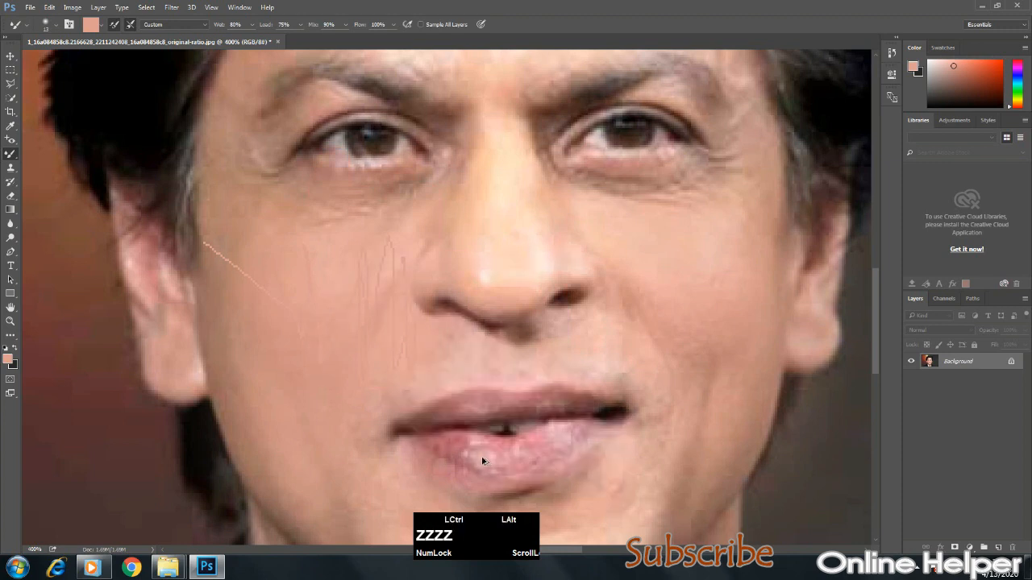
{"action": "key", "text": "ctrl+alt+z"}
{"action": "key", "text": "ctrl+alt+z"}
{"action": "key", "text": "ctrl+1"}
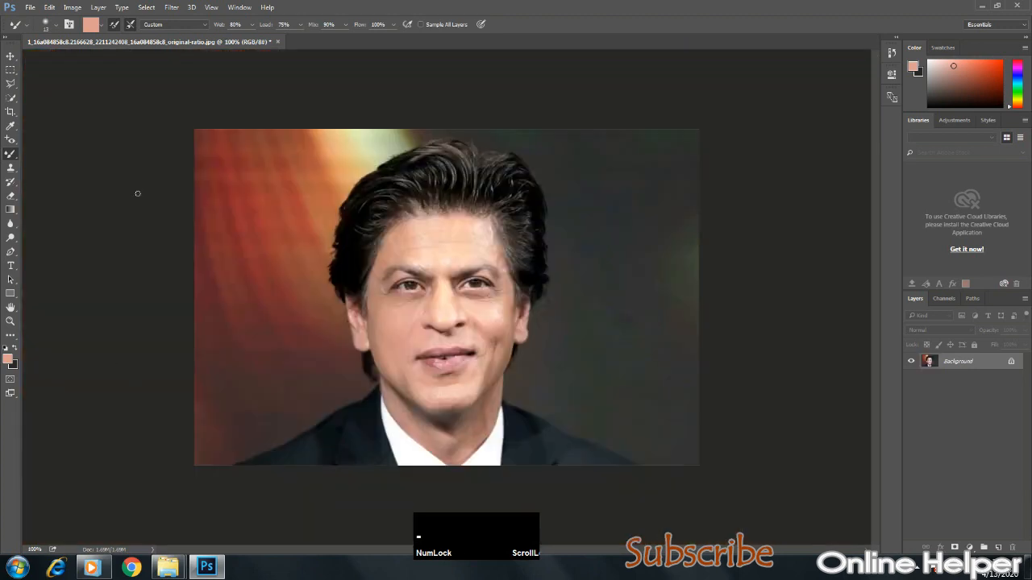
{"action": "left_click", "coordinate": [278, 43]}
{"action": "left_click", "coordinate": [526, 225]}
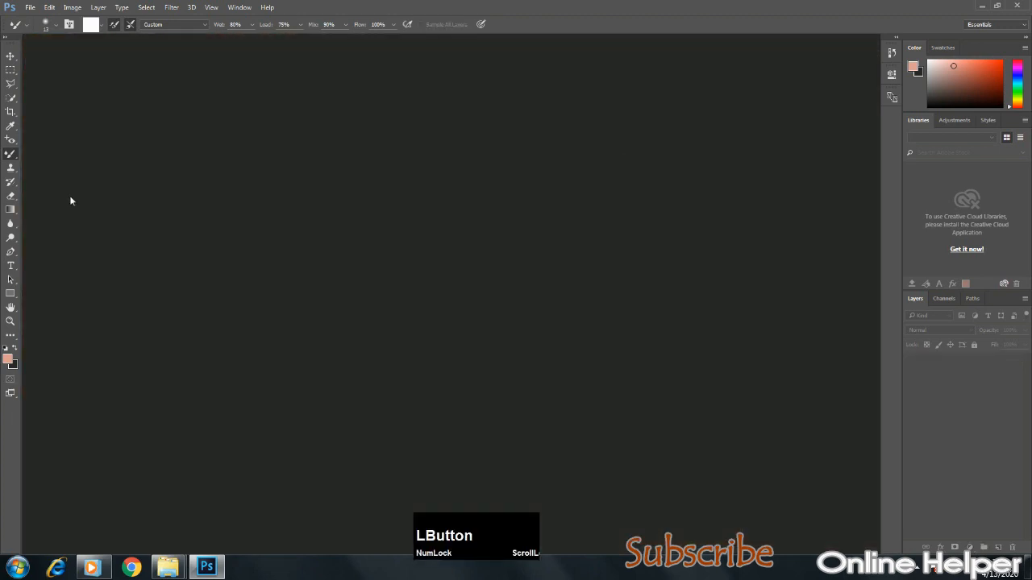
- Select the Clone Stamp Tool and open the image "download (4)" of a cheek with acne
{"action": "left_click", "coordinate": [11, 169]}
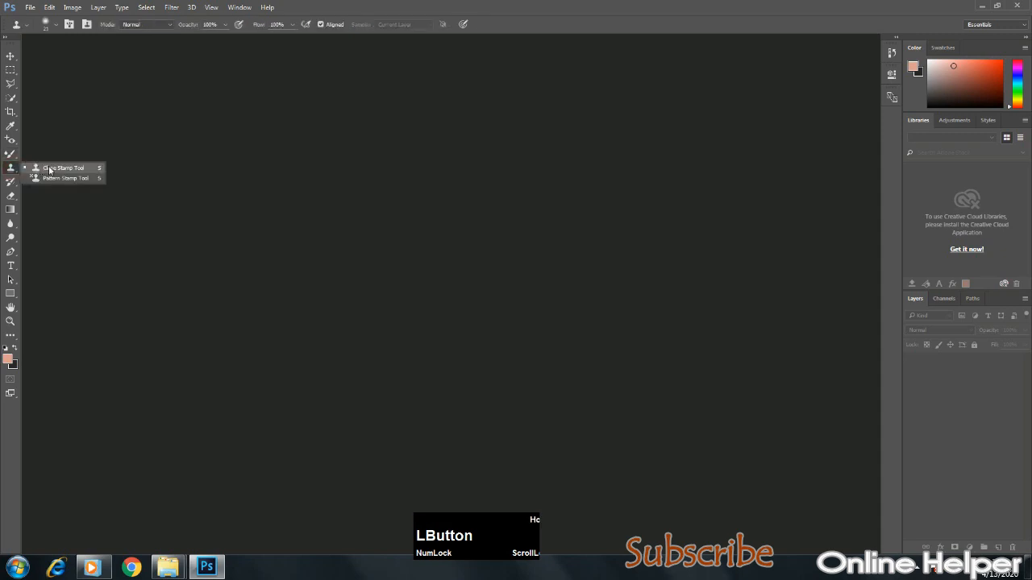
{"action": "left_click", "coordinate": [50, 168]}
{"action": "double_click", "coordinate": [276, 207]}
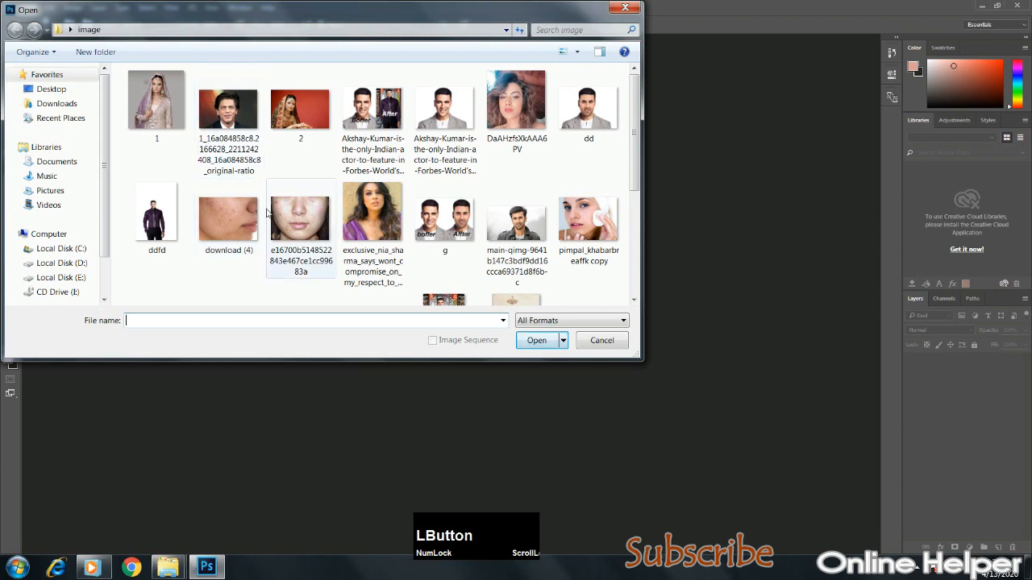
{"action": "left_click", "coordinate": [247, 214]}
{"action": "scroll", "coordinate": [246, 217], "scroll_direction": "down", "scroll_amount": 3}
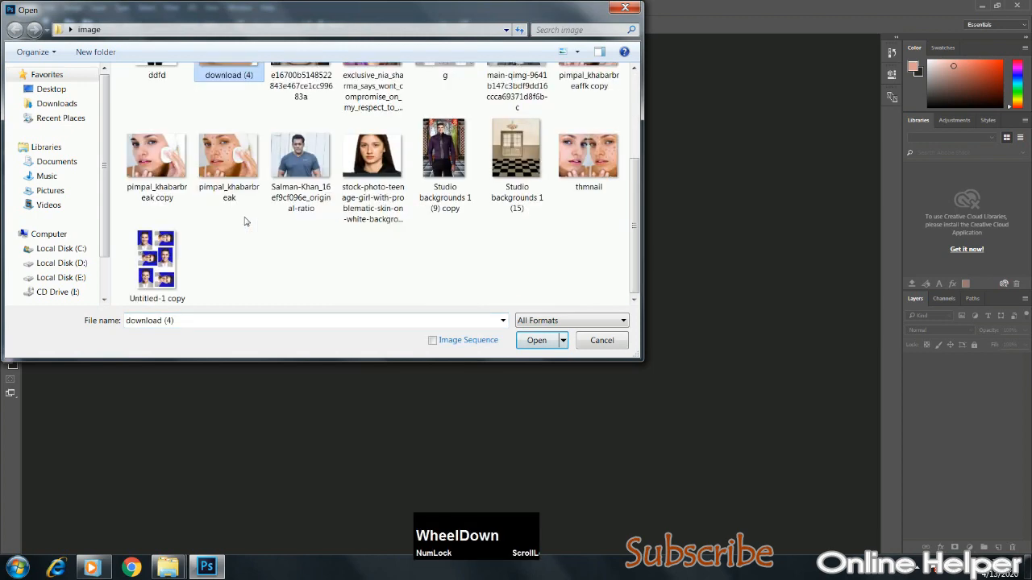
{"action": "scroll", "coordinate": [256, 252], "scroll_direction": "up", "scroll_amount": 1}
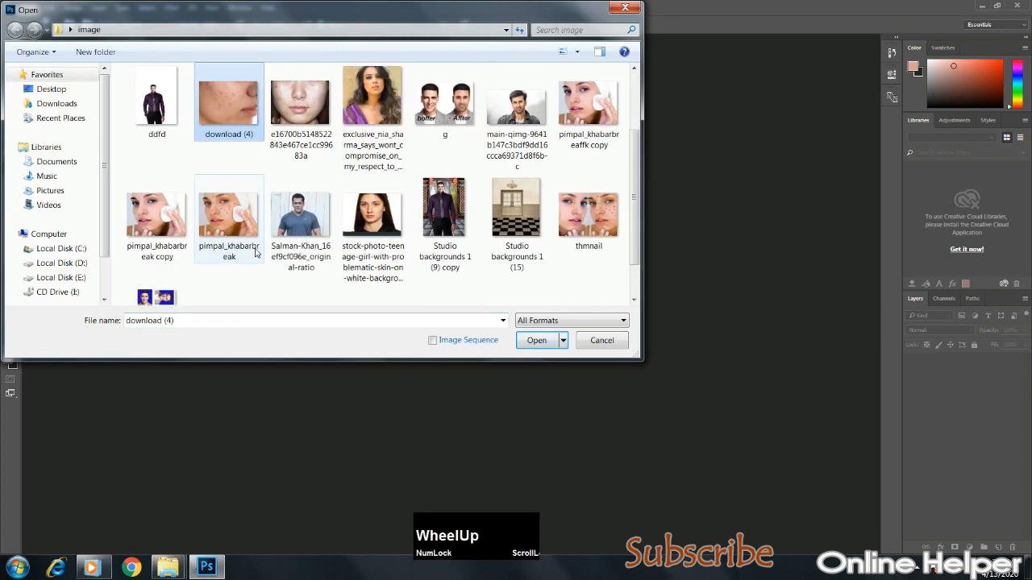
{"action": "double_click", "coordinate": [241, 118]}
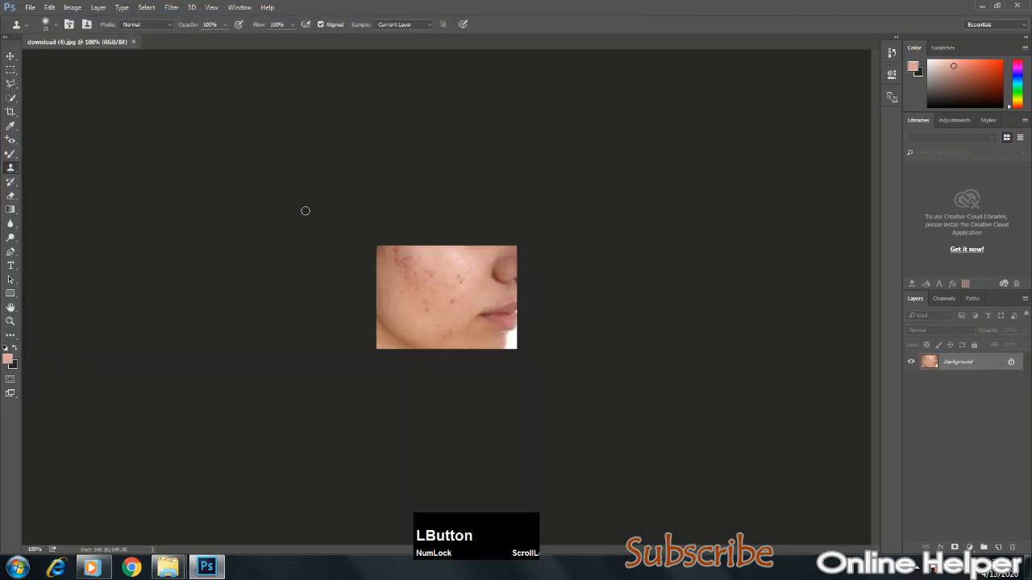
- Try to clone over the blemish in the middle of the cheek without defining a source point
{"action": "key", "text": "ctrl+equal"}
{"action": "key", "text": "ctrl+equal"}
{"action": "key", "text": "ctrl+equal"}
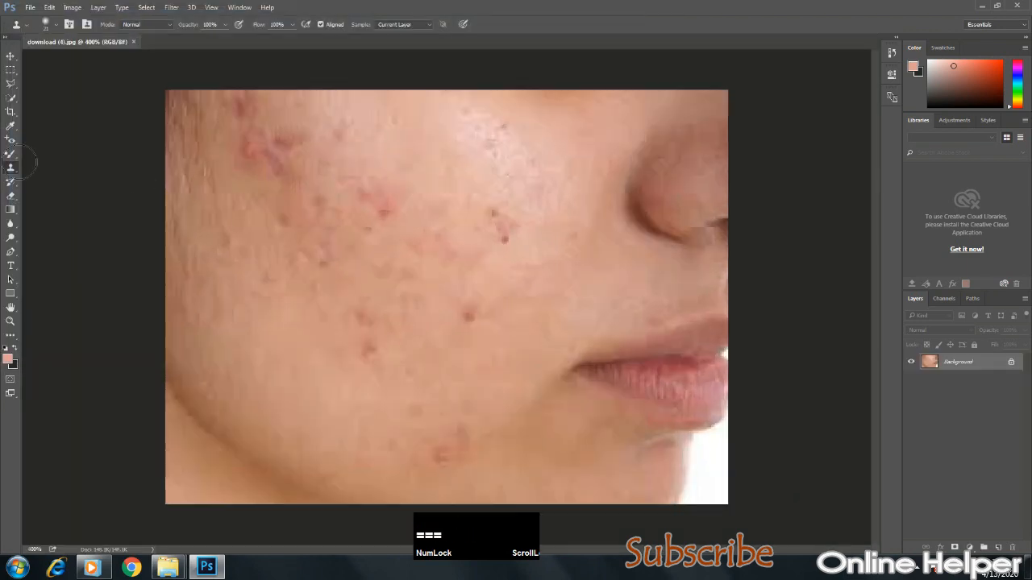
{"action": "left_click", "coordinate": [498, 226]}
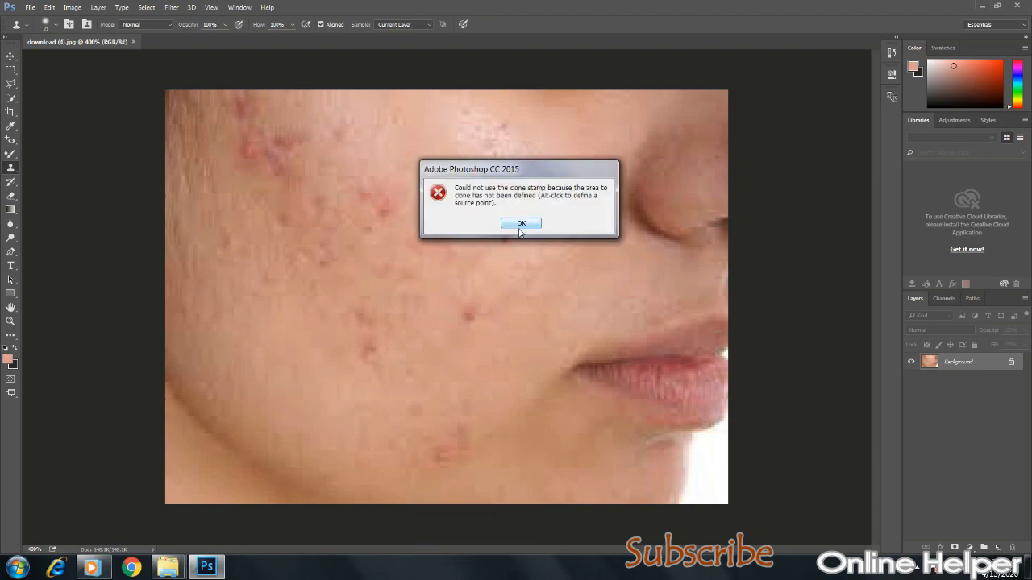
{"action": "left_click", "coordinate": [520, 228]}
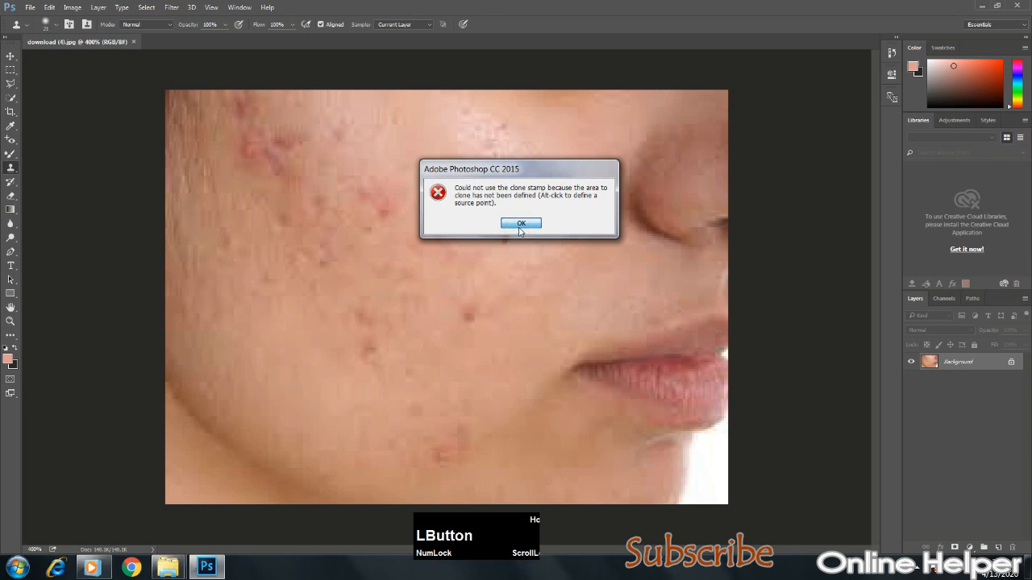
{"action": "left_click", "coordinate": [520, 227]}
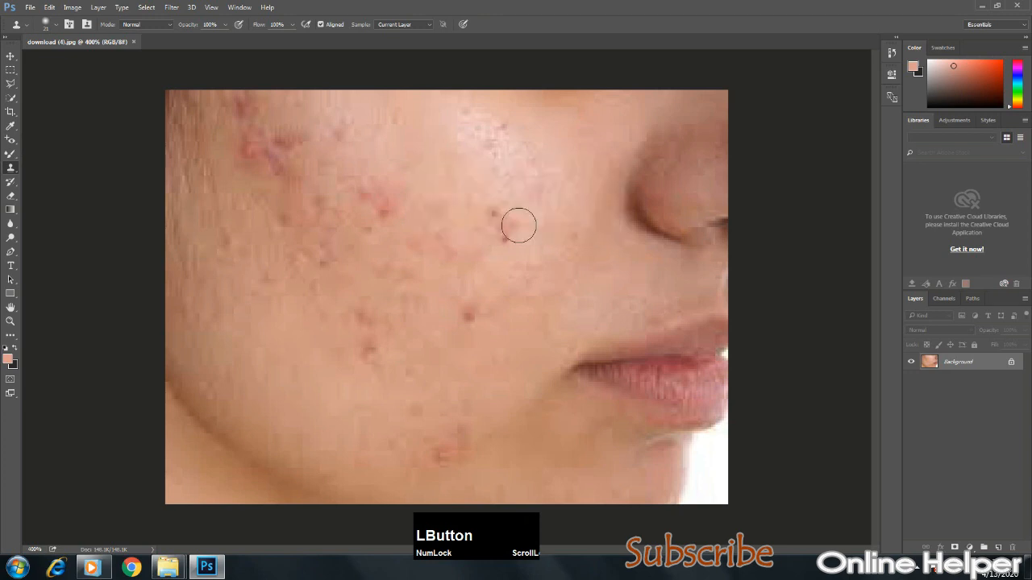
- Define a clone source on clear skin and stamp over the dark blemishes on the upper cheek near the nose
{"action": "key", "text": "alt"}
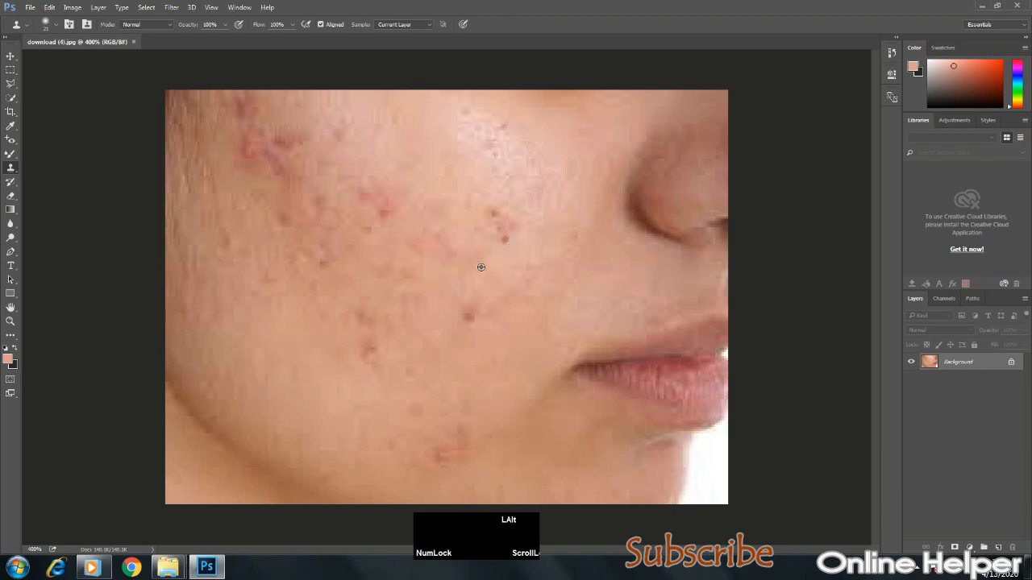
{"action": "left_click", "coordinate": [502, 236]}
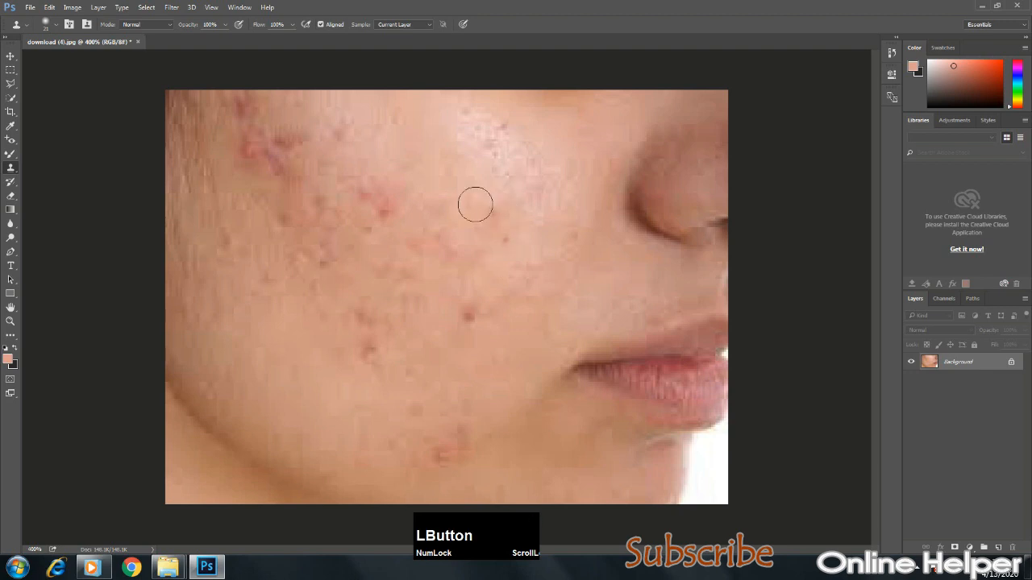
{"action": "left_click", "coordinate": [505, 236]}
{"action": "mouse_move", "coordinate": [501, 223]}
{"action": "left_mouse_down"}
{"action": "mouse_move", "coordinate": [467, 220]}
{"action": "mouse_move", "coordinate": [445, 210]}
{"action": "mouse_move", "coordinate": [450, 233]}
{"action": "mouse_move", "coordinate": [450, 207]}
{"action": "mouse_move", "coordinate": [460, 224]}
{"action": "mouse_move", "coordinate": [500, 202]}
{"action": "mouse_move", "coordinate": [474, 216]}
{"action": "left_mouse_up"}
- Sample clear skin as the clone source and stamp over the small spots and the dark blemish in the middle of the cheek
{"action": "left_click", "coordinate": [499, 256], "text": "alt"}
{"action": "left_click", "coordinate": [498, 266], "text": "alt"}
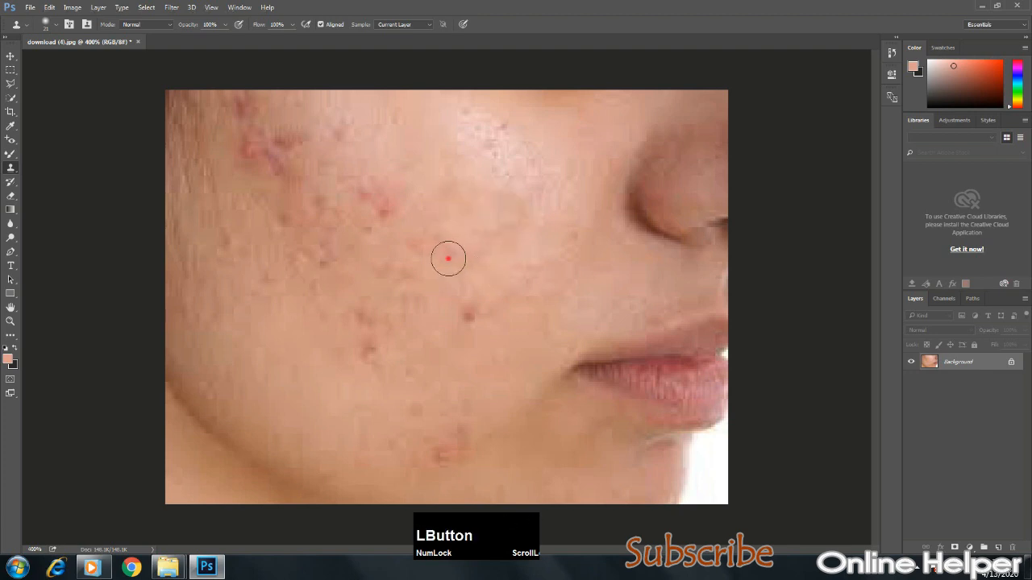
{"action": "left_click_drag", "start_coordinate": [449, 259], "coordinate": [457, 262]}
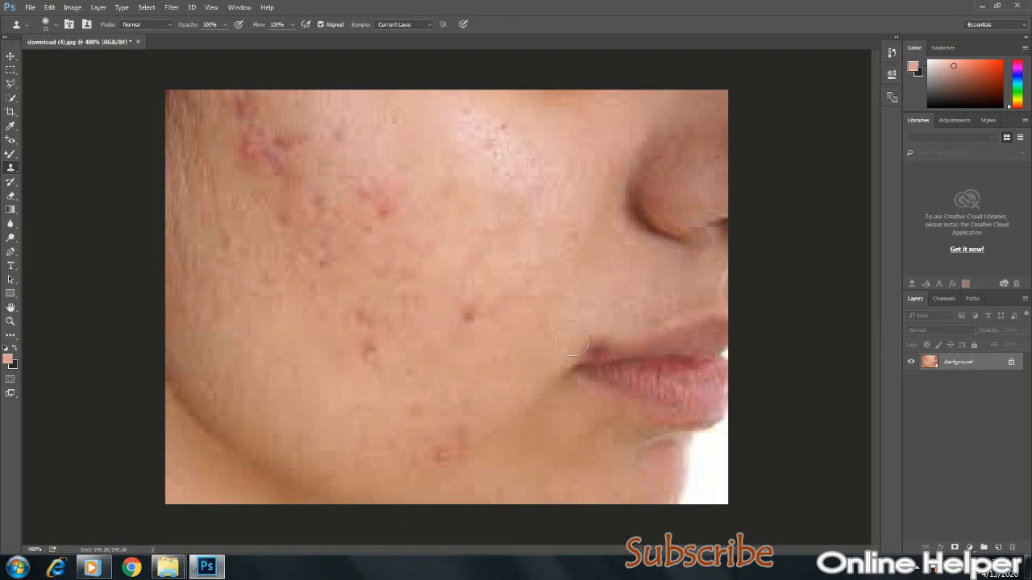
{"action": "left_click", "coordinate": [471, 317]}
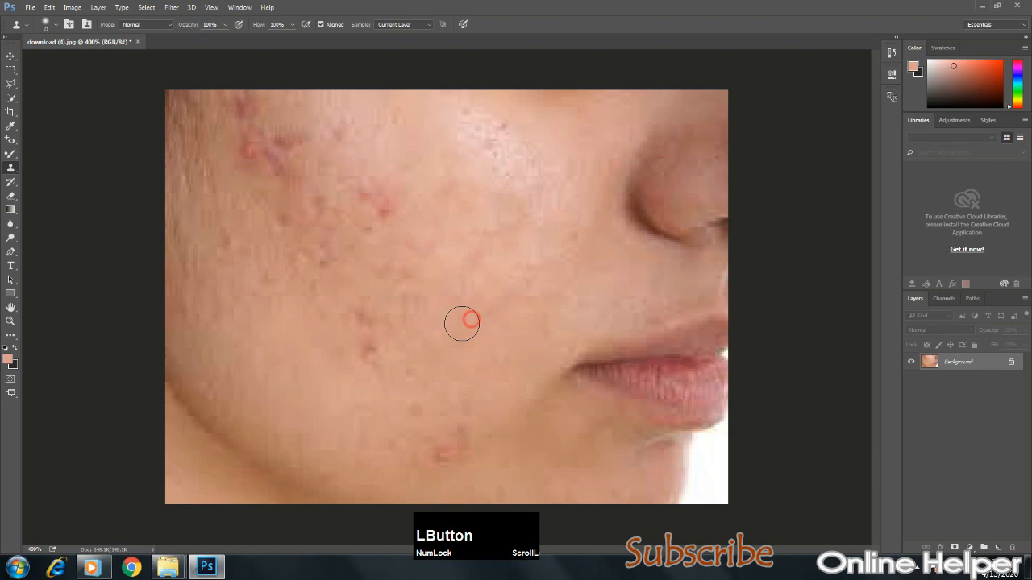
- Stamp cloned skin over the red blemishes across the outer and upper cheek and the two spots level with the mouth
{"action": "left_click", "coordinate": [414, 250]}
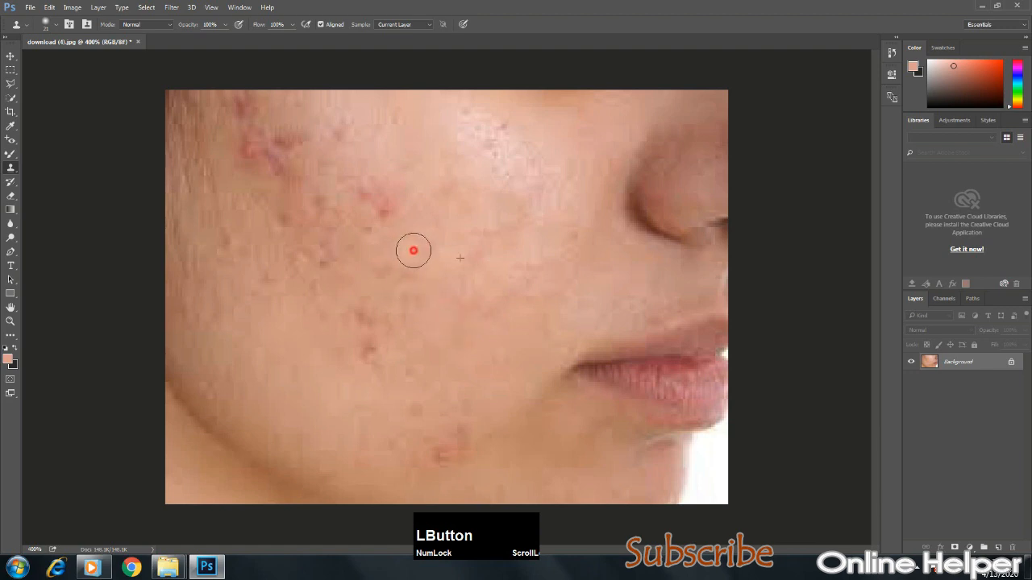
{"action": "left_click", "coordinate": [388, 193]}
{"action": "left_click", "coordinate": [428, 242]}
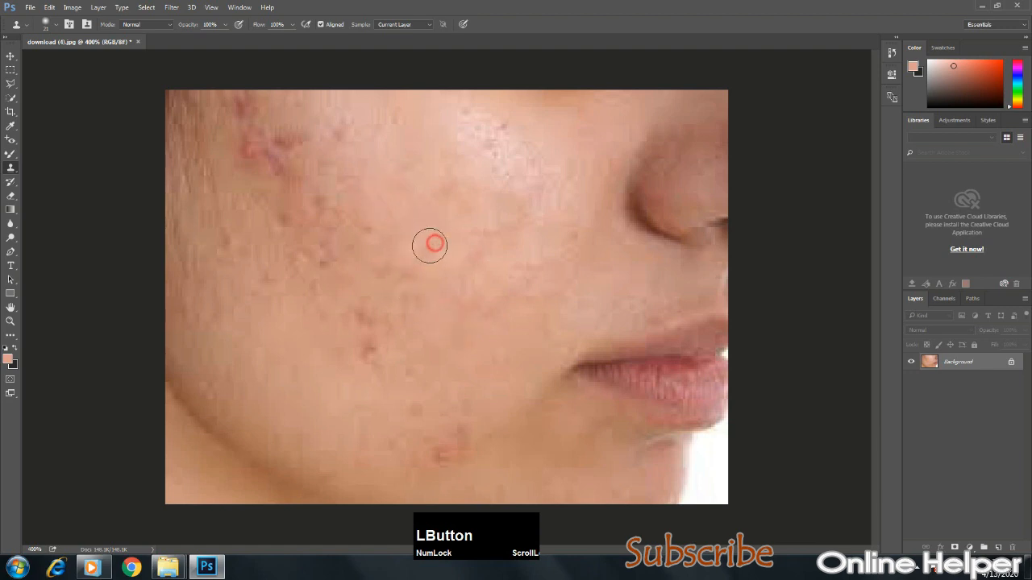
{"action": "left_click", "coordinate": [371, 321]}
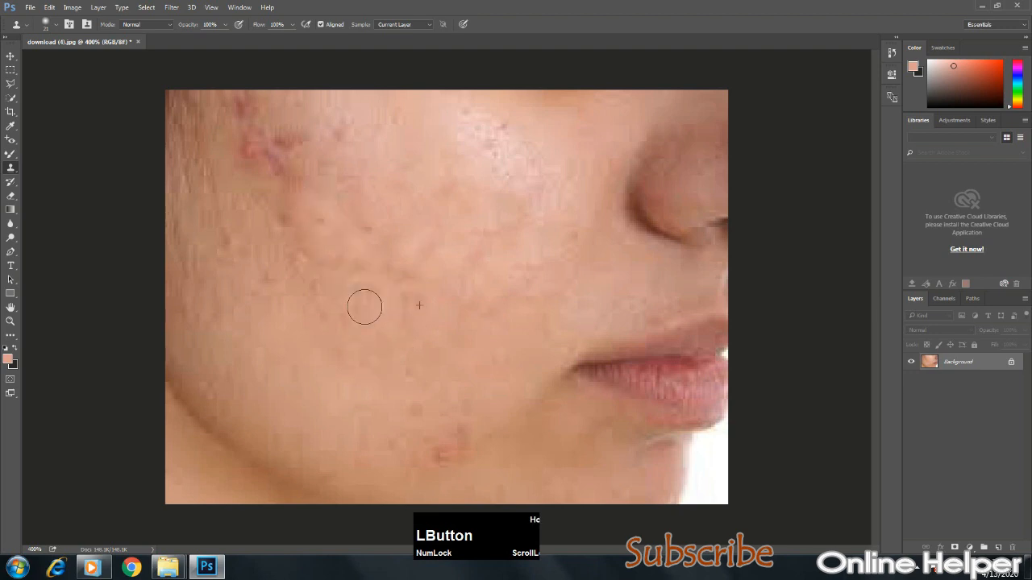
{"action": "left_click", "coordinate": [280, 150]}
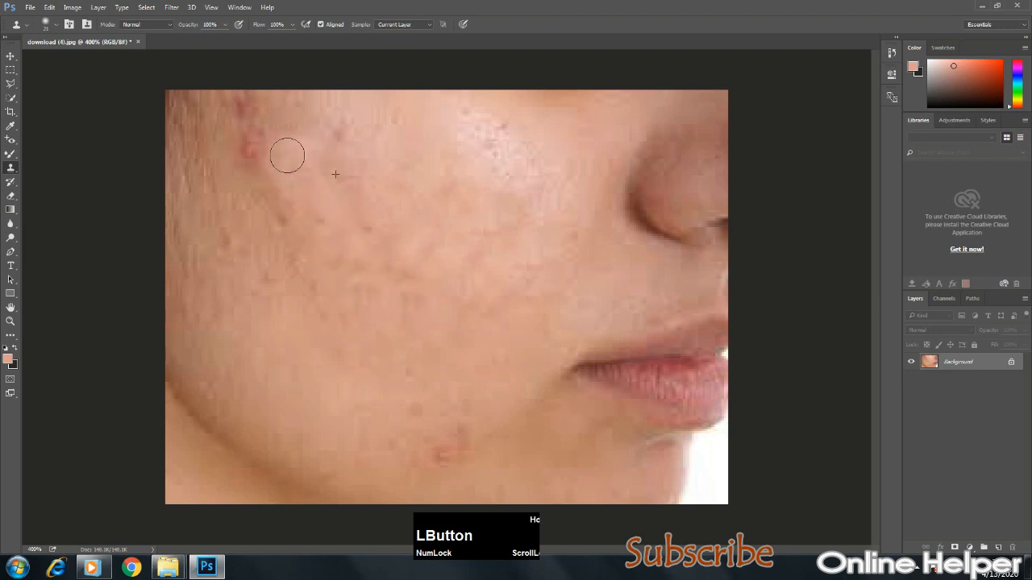
{"action": "left_click", "coordinate": [371, 208]}
{"action": "left_click", "coordinate": [403, 272]}
{"action": "left_click", "coordinate": [527, 256]}
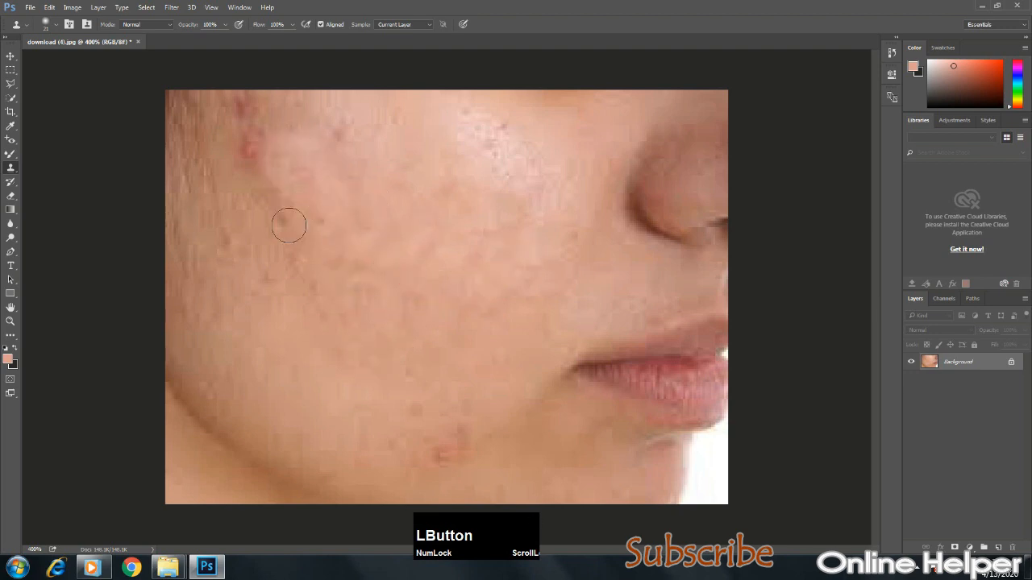
- Paint a patch of the black-and-white diagonal stripe pattern on the outer cheek with the Pattern Stamp Tool
{"action": "left_click", "coordinate": [15, 173]}
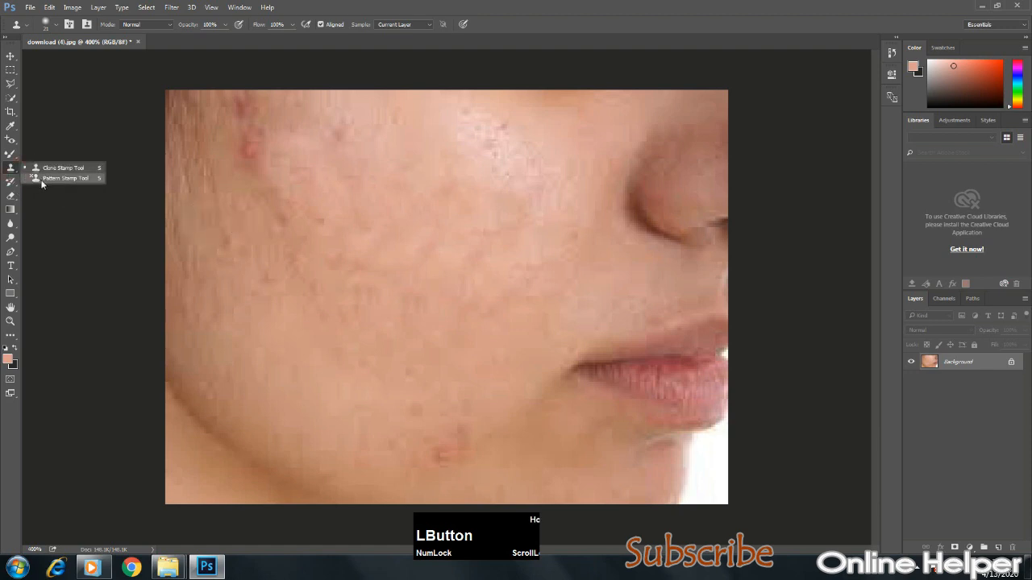
{"action": "left_click", "coordinate": [41, 179]}
{"action": "mouse_move", "coordinate": [230, 226]}
{"action": "left_mouse_down"}
{"action": "mouse_move", "coordinate": [245, 366]}
{"action": "mouse_move", "coordinate": [209, 299]}
{"action": "mouse_move", "coordinate": [218, 250]}
{"action": "mouse_move", "coordinate": [210, 347]}
{"action": "mouse_move", "coordinate": [190, 233]}
{"action": "mouse_move", "coordinate": [177, 304]}
{"action": "left_mouse_up"}
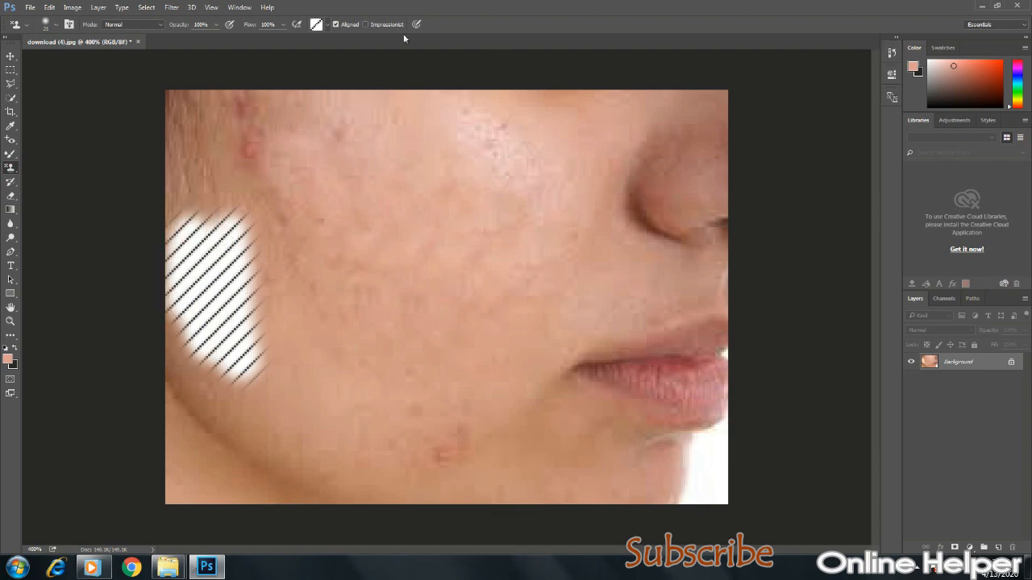
- Choose the mottled black-and-white pattern and paint a large patch of it over the middle of the cheek
{"action": "left_click", "coordinate": [314, 25]}
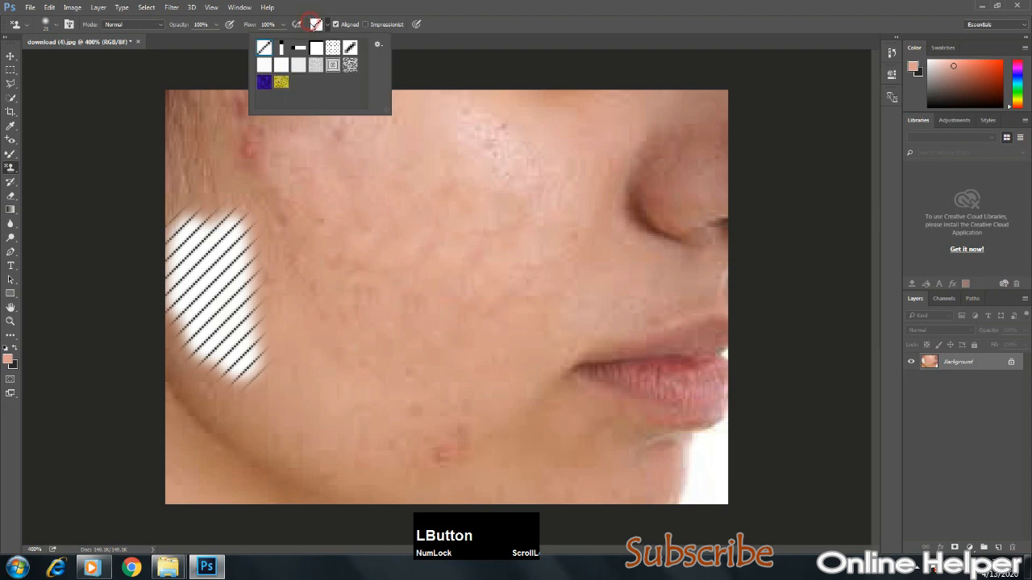
{"action": "left_click", "coordinate": [350, 66]}
{"action": "left_click", "coordinate": [322, 230]}
{"action": "mouse_move", "coordinate": [322, 231]}
{"action": "left_mouse_down"}
{"action": "mouse_move", "coordinate": [350, 344]}
{"action": "mouse_move", "coordinate": [436, 308]}
{"action": "mouse_move", "coordinate": [477, 336]}
{"action": "mouse_move", "coordinate": [452, 242]}
{"action": "mouse_move", "coordinate": [508, 338]}
{"action": "mouse_move", "coordinate": [441, 250]}
{"action": "mouse_move", "coordinate": [345, 207]}
{"action": "mouse_move", "coordinate": [379, 189]}
{"action": "left_mouse_up"}
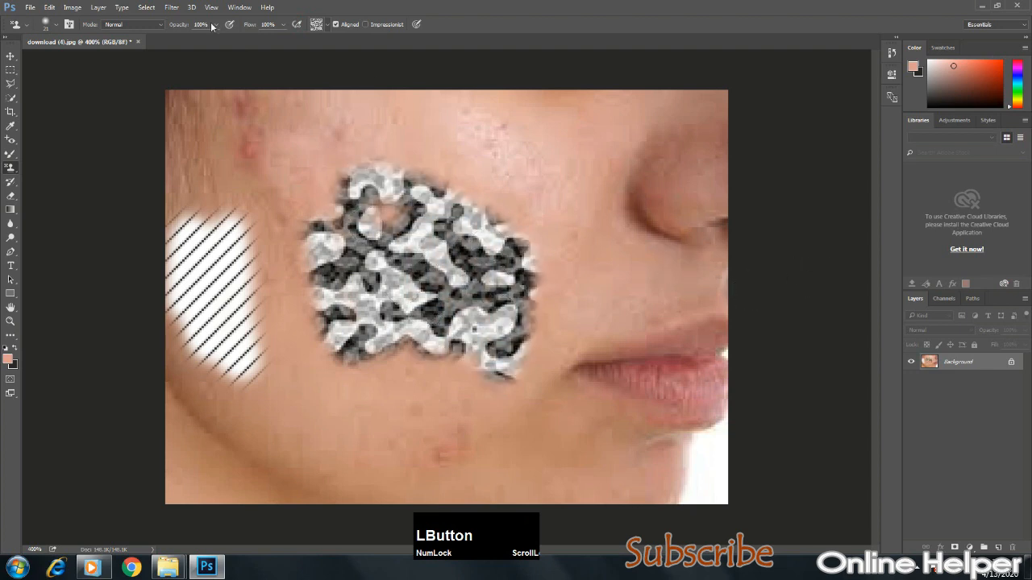
- Close the cheek image without saving and select the History Brush Tool
{"action": "left_click", "coordinate": [139, 42]}
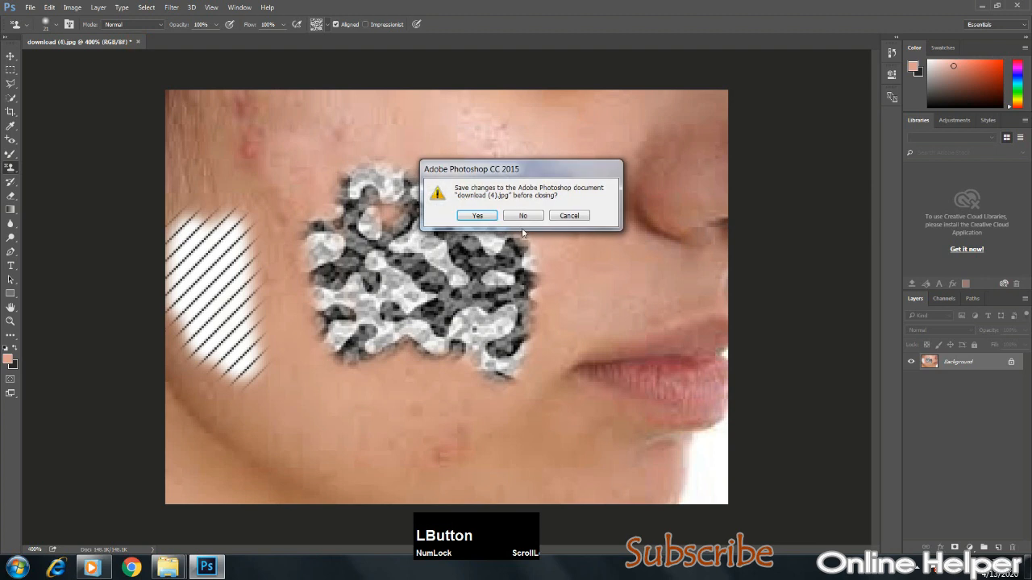
{"action": "left_click", "coordinate": [520, 218]}
{"action": "left_click", "coordinate": [7, 183]}
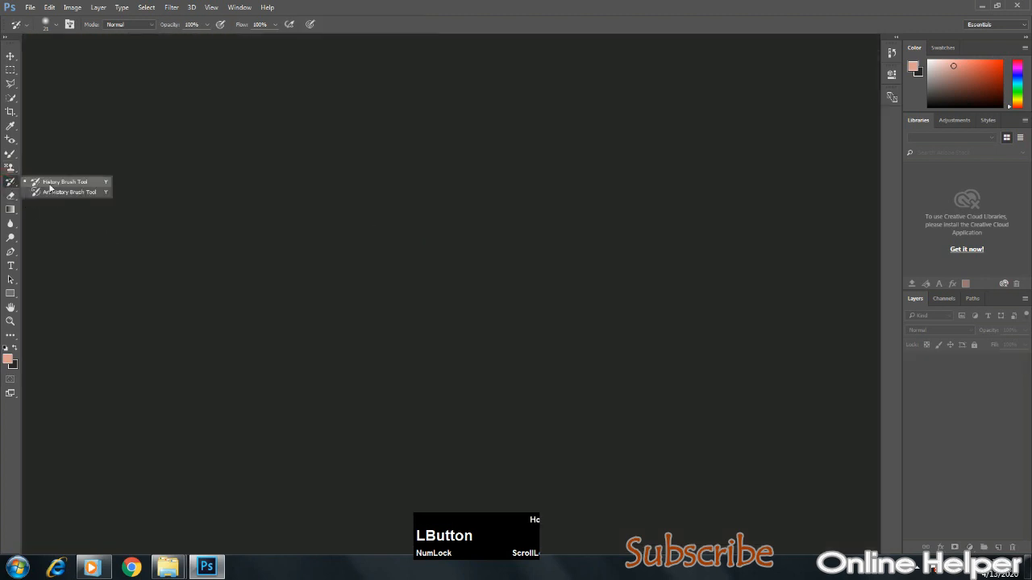
{"action": "left_click", "coordinate": [49, 184]}
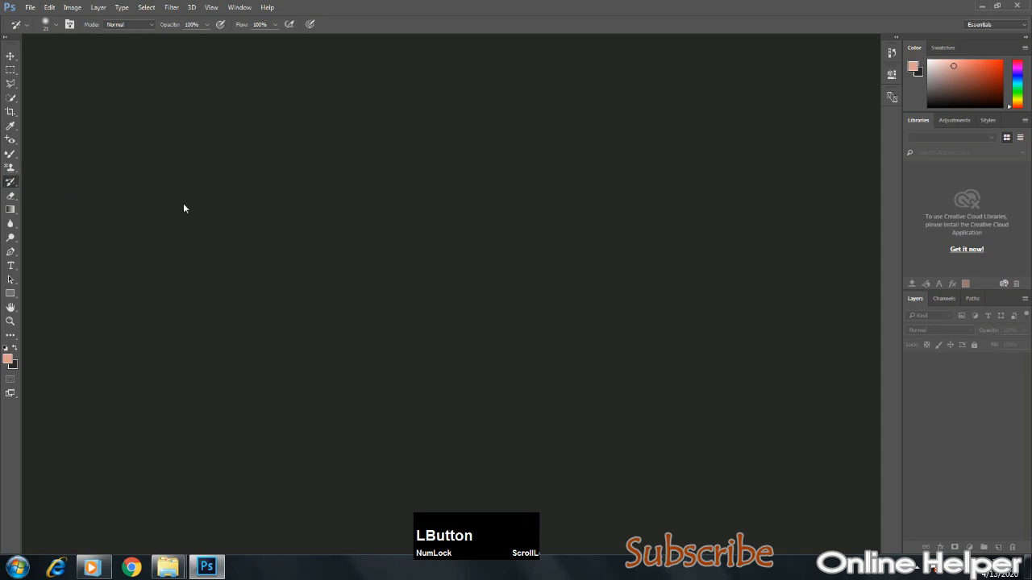
- Reselect the History Brush Tool and open the image "2" of the bride on a red background
{"action": "key", "text": "Home"}
{"action": "left_click", "coordinate": [417, 254]}
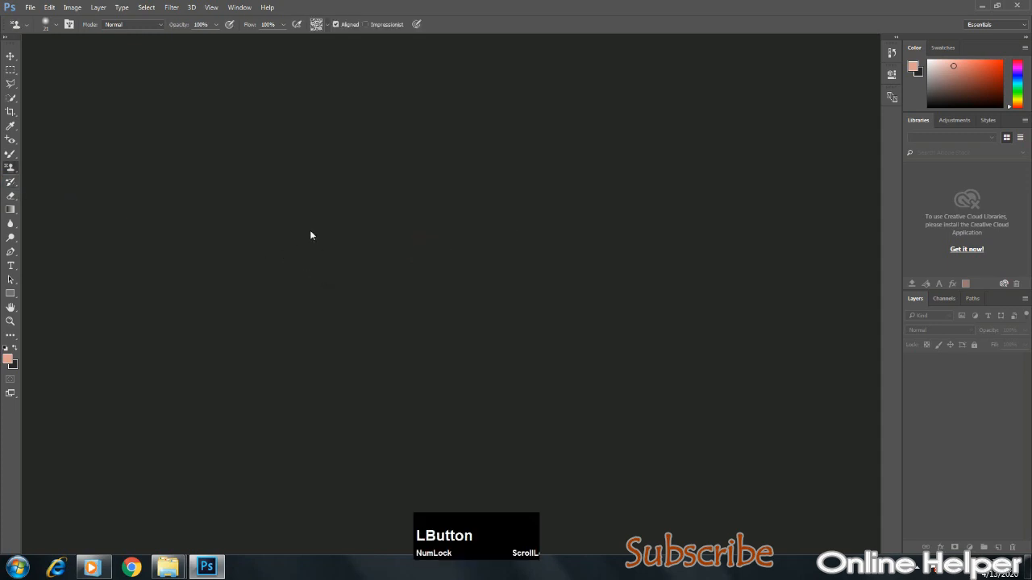
{"action": "left_click", "coordinate": [12, 184]}
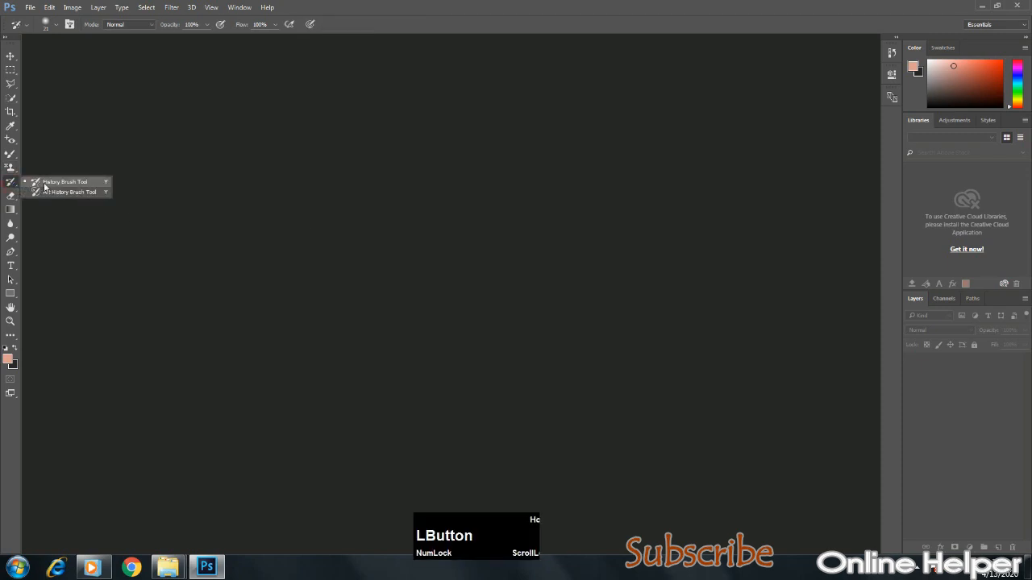
{"action": "double_click", "coordinate": [186, 172]}
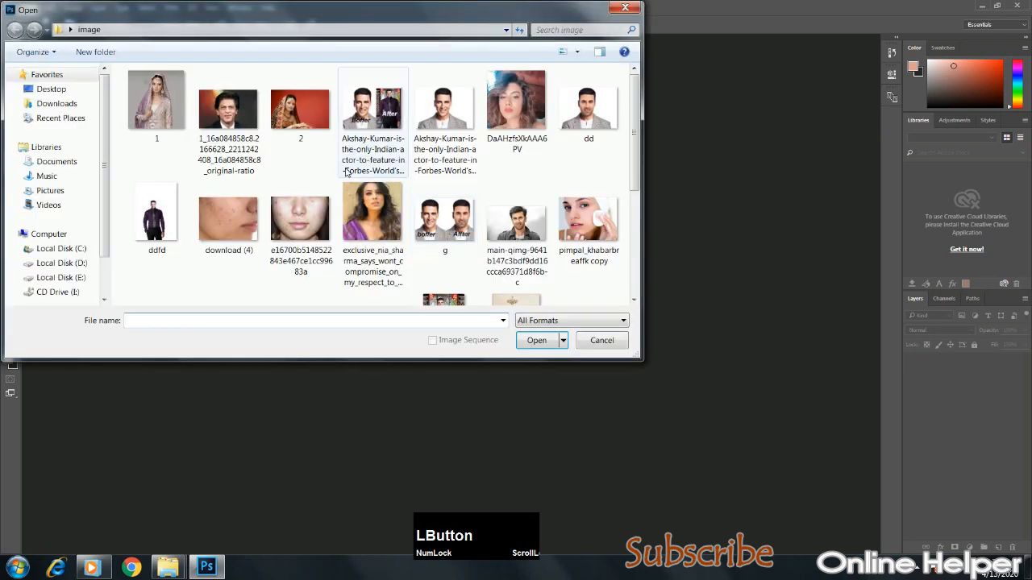
{"action": "double_click", "coordinate": [279, 129]}
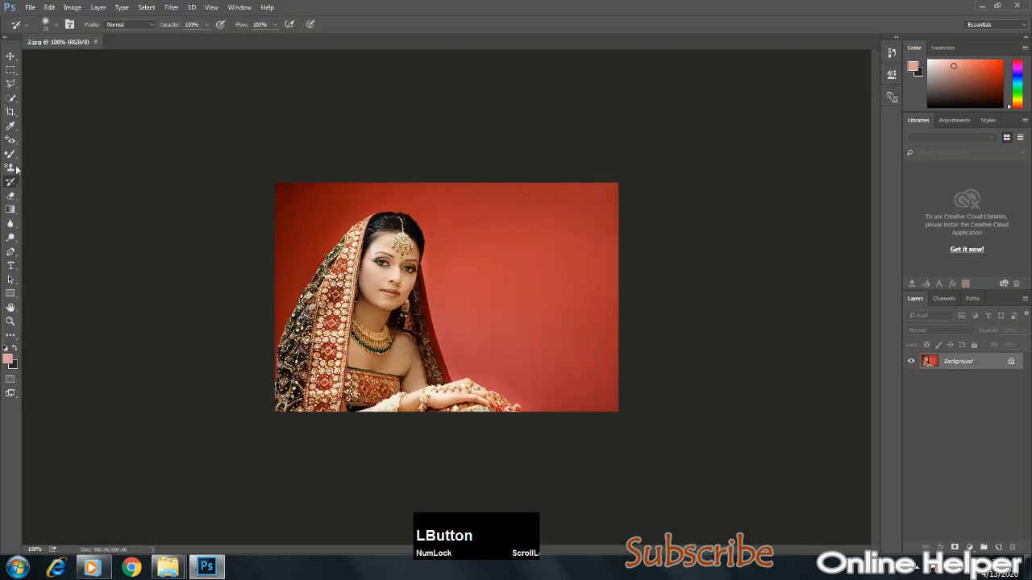
- Paint the mottled pattern over the bride's face with the Pattern Stamp Tool
{"action": "left_click_drag", "start_coordinate": [17, 169], "coordinate": [46, 179]}
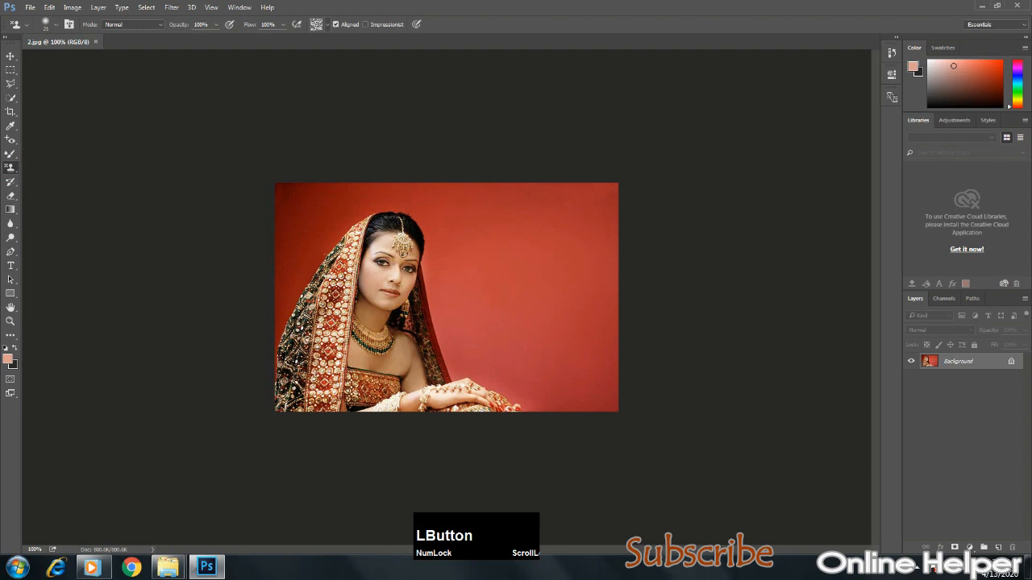
{"action": "mouse_move", "coordinate": [397, 241]}
{"action": "left_mouse_down"}
{"action": "mouse_move", "coordinate": [394, 299]}
{"action": "mouse_move", "coordinate": [406, 245]}
{"action": "mouse_move", "coordinate": [408, 267]}
{"action": "mouse_move", "coordinate": [388, 334]}
{"action": "mouse_move", "coordinate": [390, 258]}
{"action": "left_mouse_up"}
- Brush over the bride's patterned forehead with the History Brush Tool to restore the original image
{"action": "left_click_drag", "start_coordinate": [11, 182], "coordinate": [53, 187]}
{"action": "left_click_drag", "start_coordinate": [370, 225], "coordinate": [371, 198]}
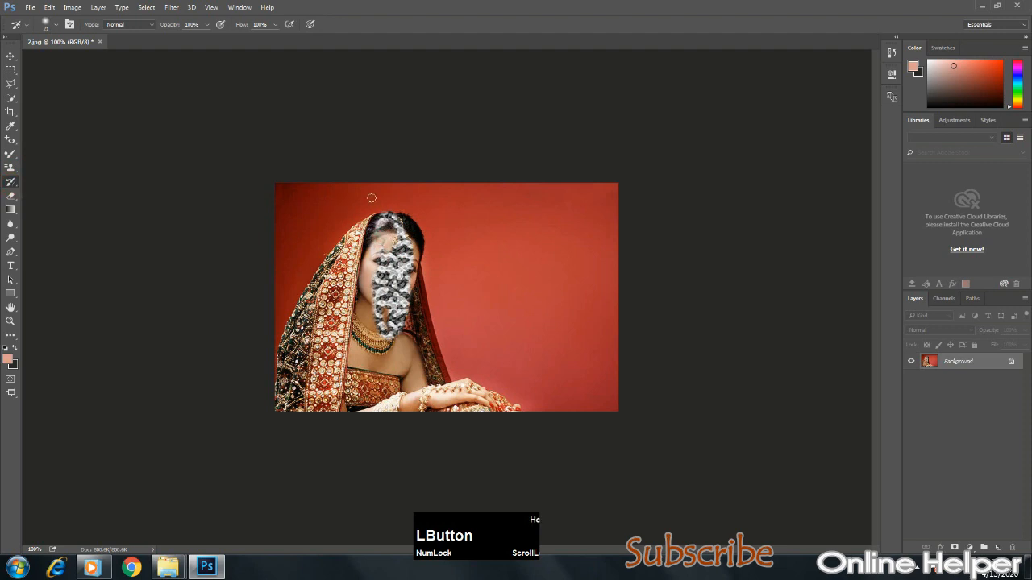